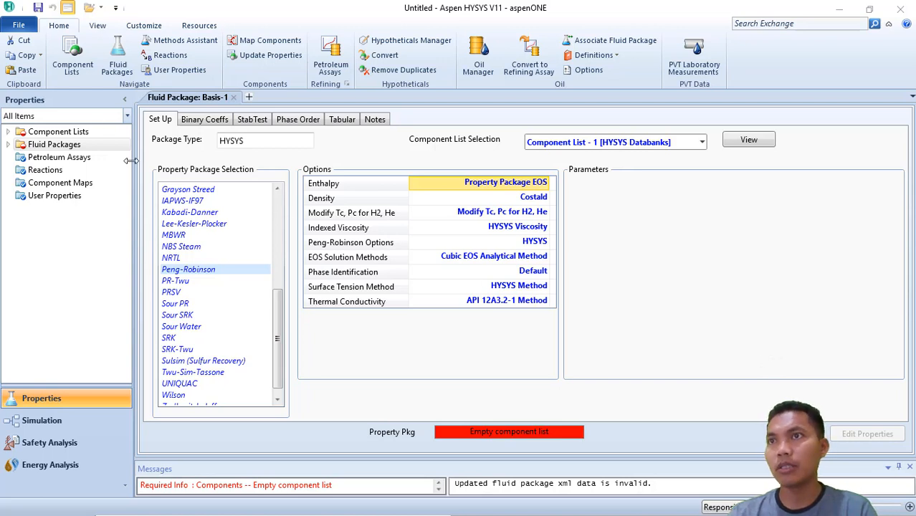
pyautogui.click(72, 133)
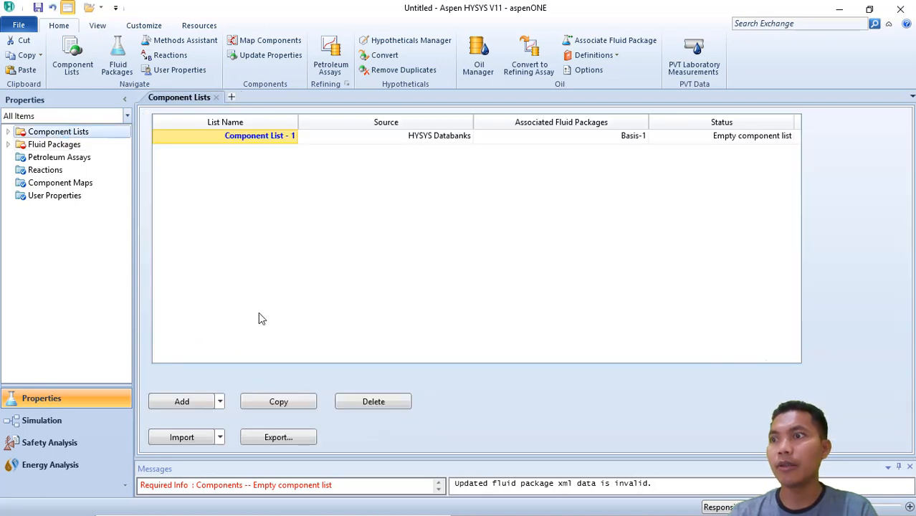
pyautogui.click(187, 402)
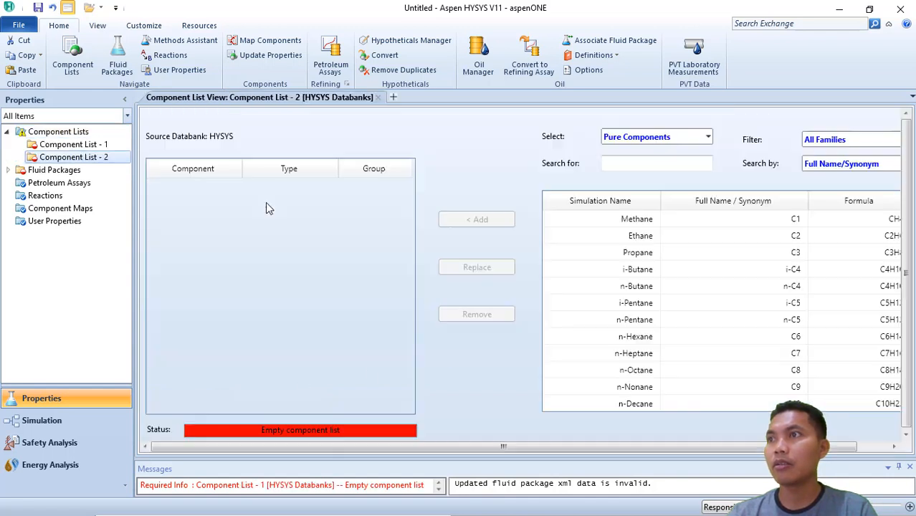
pyautogui.rightClick(67, 157)
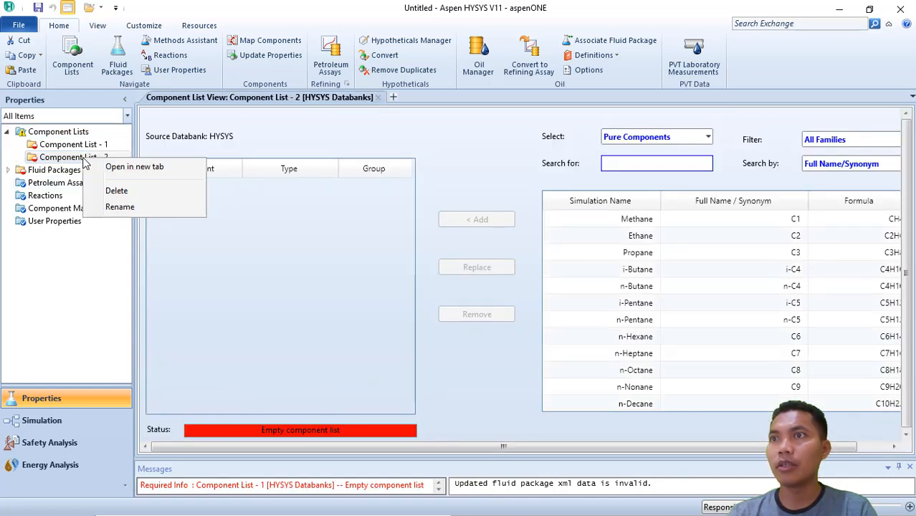
pyautogui.click(61, 158)
pyautogui.rightClick(61, 158)
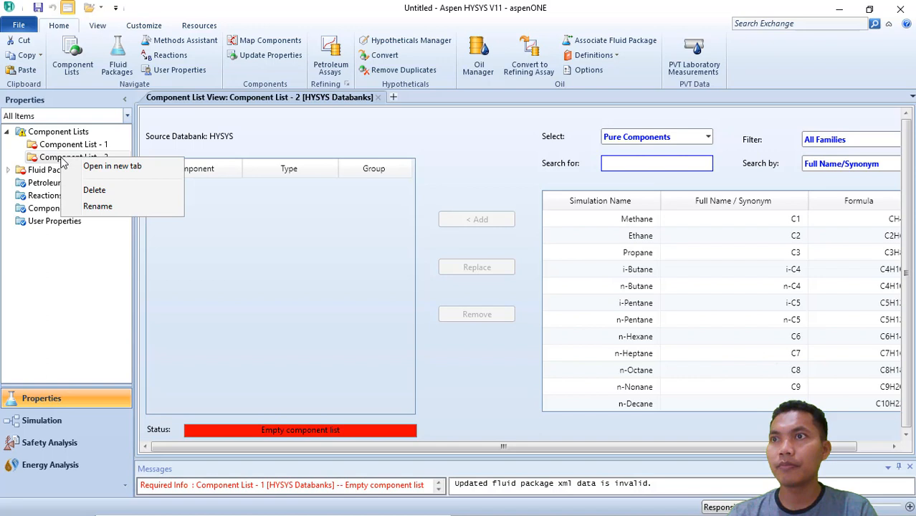
pyautogui.click(99, 192)
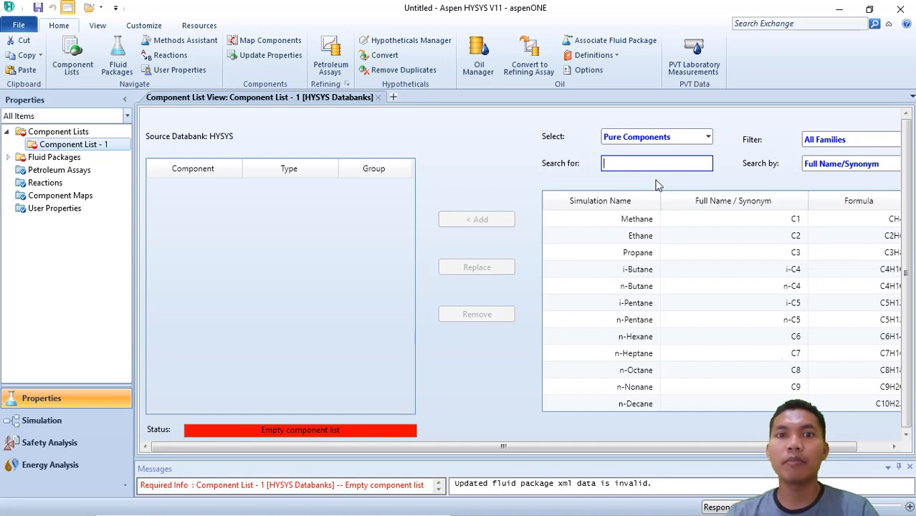
# Step: Add Methane and Oxygen from the pure components databank to Component List - 1, searching for O2 to find the oxygen
pyautogui.click(642, 235)
pyautogui.click(640, 220)
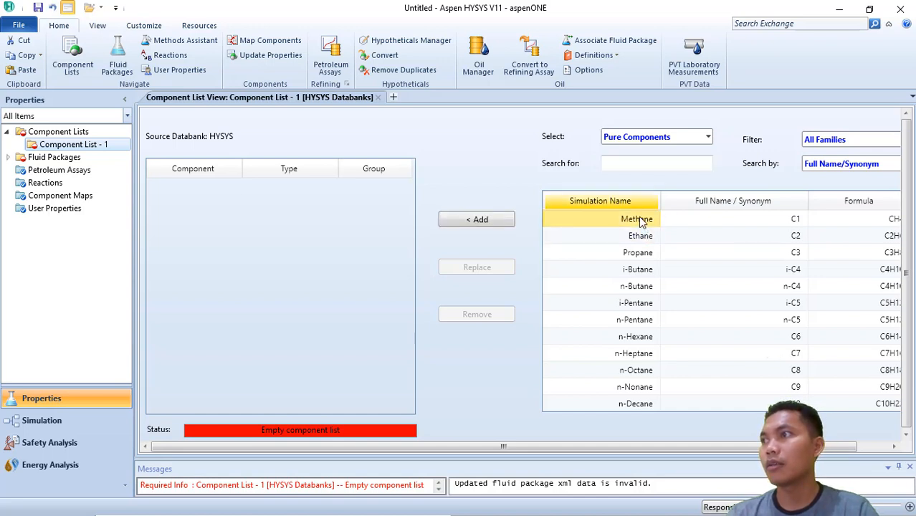
pyautogui.click(507, 220)
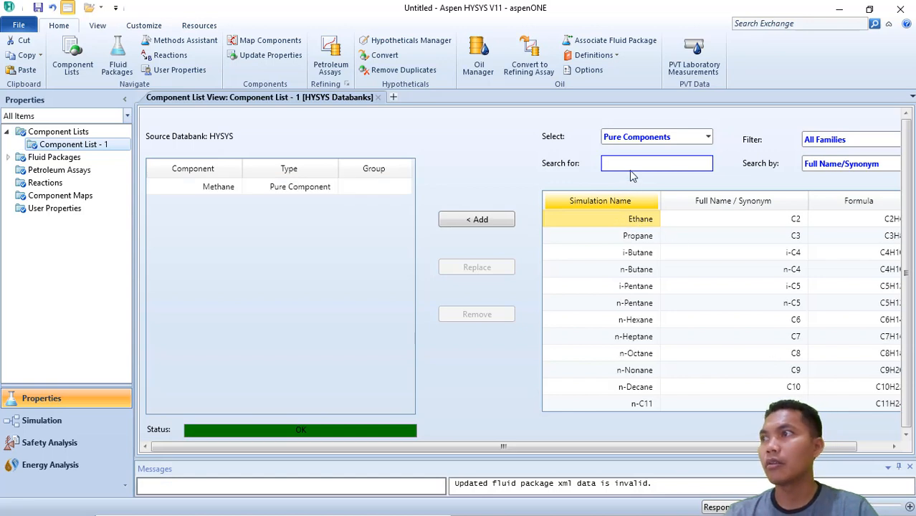
pyautogui.write('o')
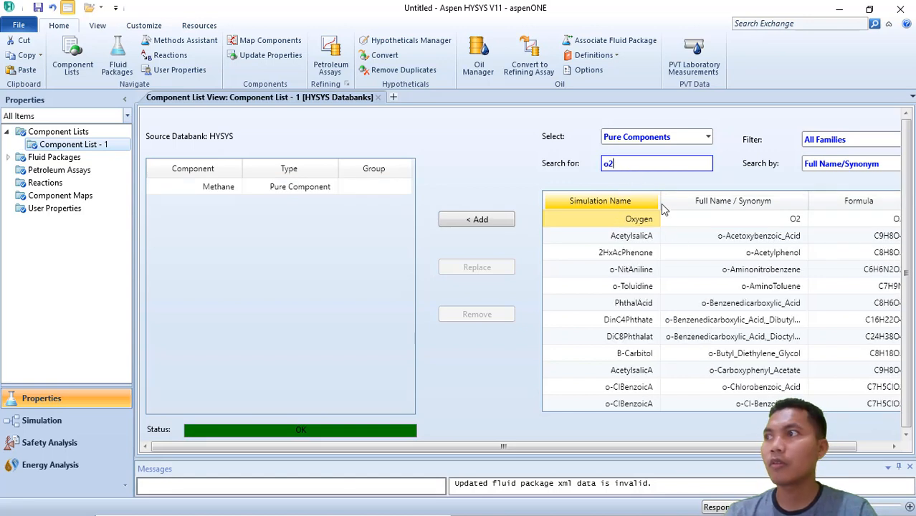
pyautogui.write('2')
pyautogui.click(645, 220)
pyautogui.click(512, 220)
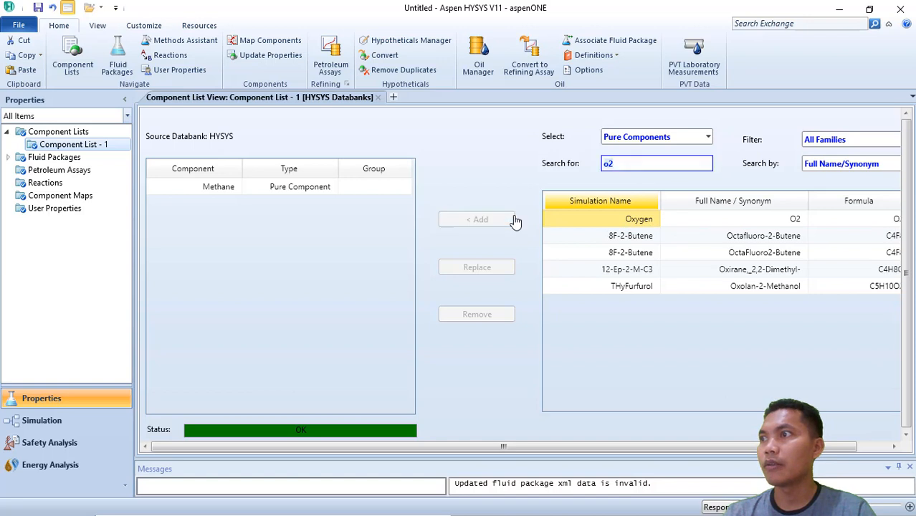
# Step: Find Nitrogen and CO by searching for N2 and CO, and add both to Component List - 1
pyautogui.press('BackSpace')
pyautogui.press('BackSpace')
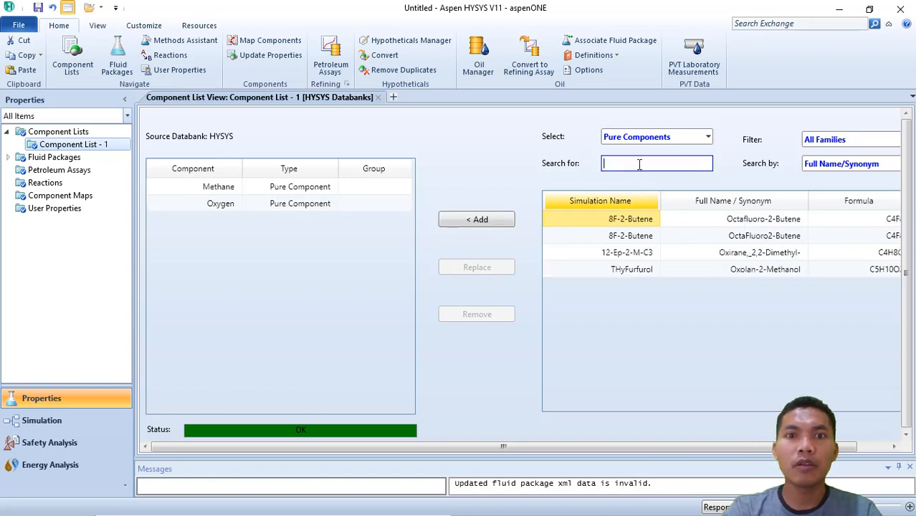
pyautogui.write('N2')
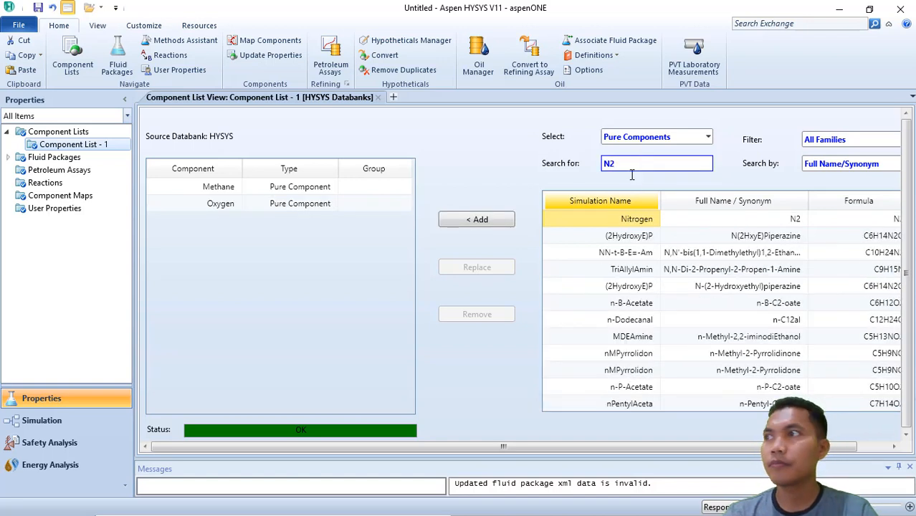
pyautogui.click(490, 226)
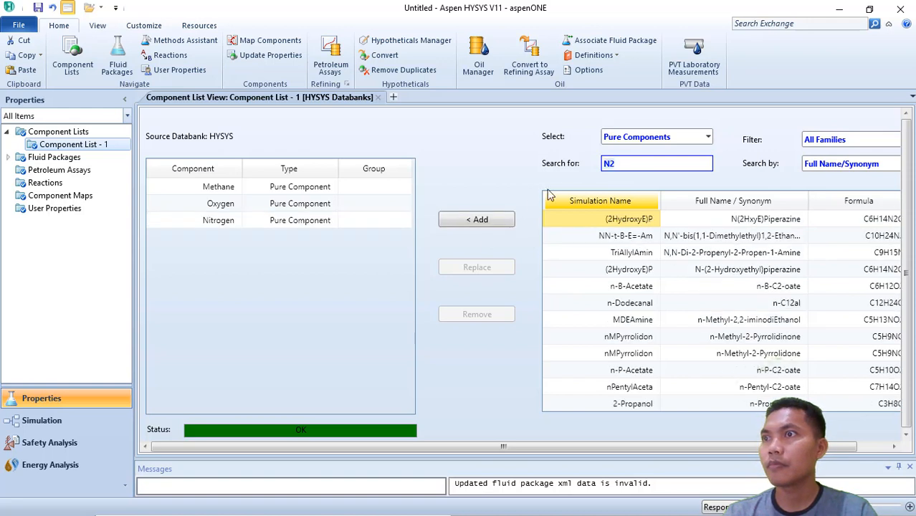
pyautogui.press('BackSpace')
pyautogui.press('BackSpace')
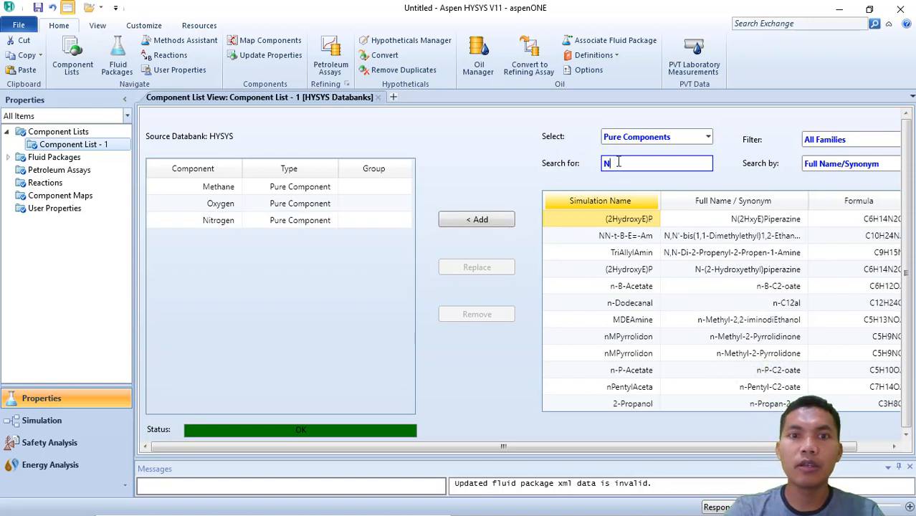
pyautogui.write('CO')
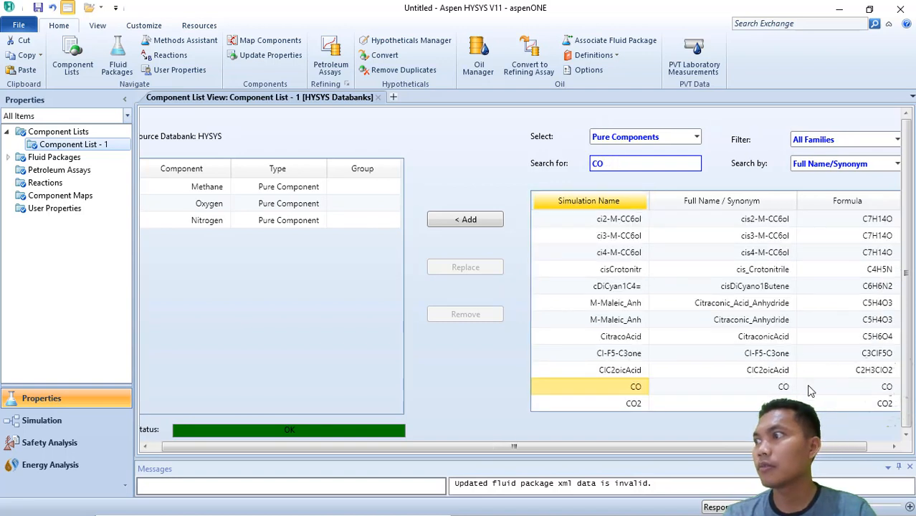
pyautogui.click(631, 391)
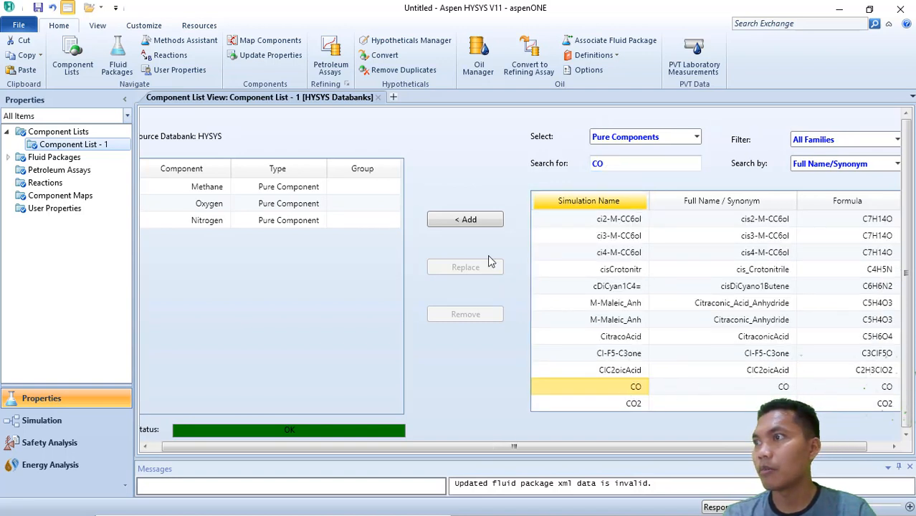
pyautogui.click(468, 223)
# Step: Find CO2 and Hydrogen by searching for CO2 and H2, and add both to Component List - 1
pyautogui.click(615, 161)
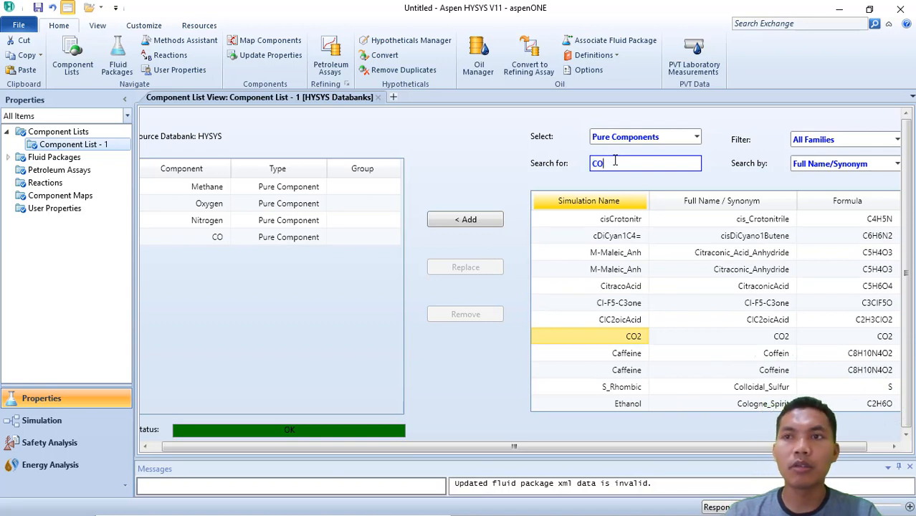
pyautogui.write('2')
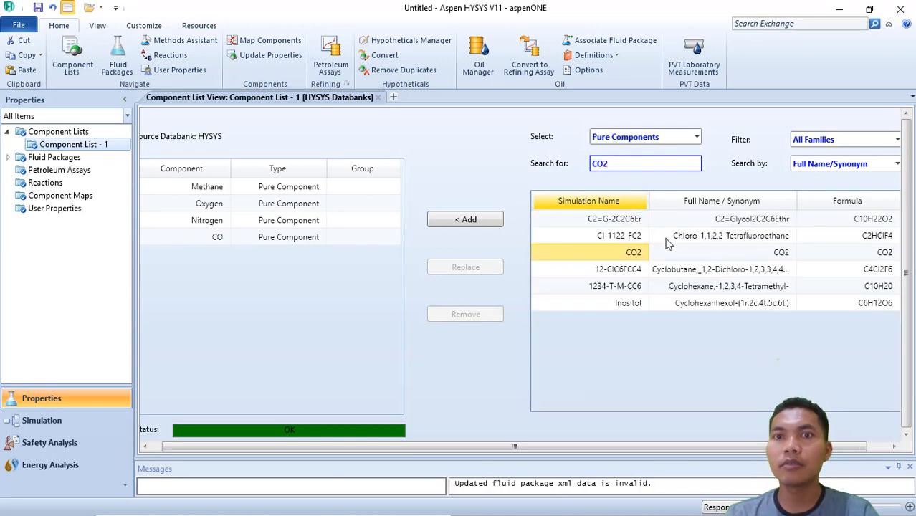
pyautogui.click(580, 254)
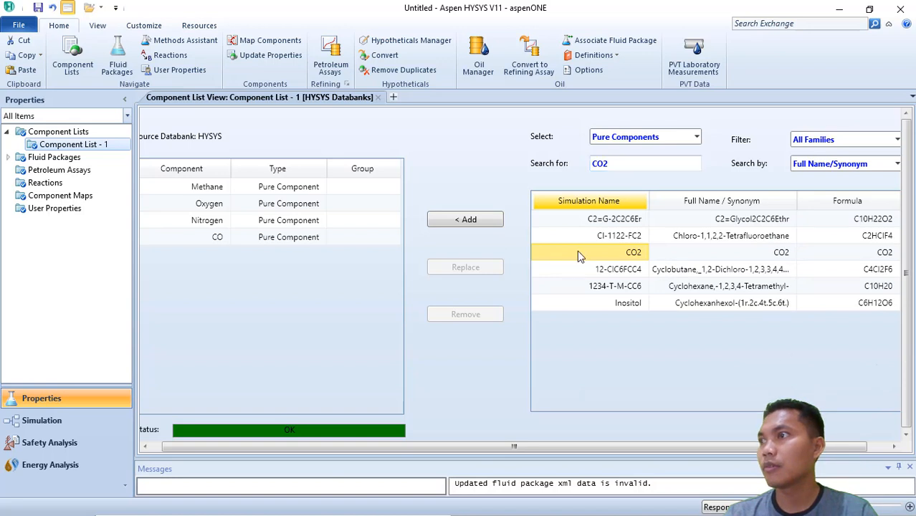
pyautogui.click(467, 220)
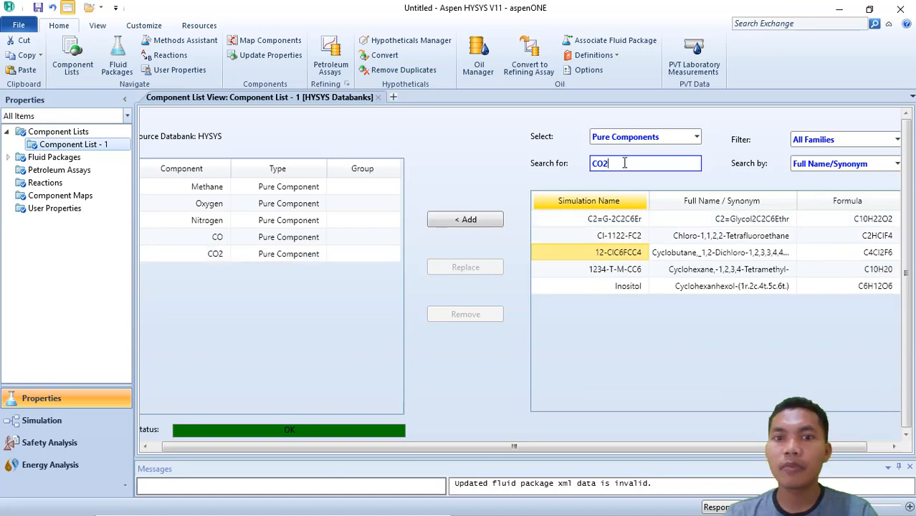
pyautogui.press('BackSpace')
pyautogui.press('BackSpace')
pyautogui.press('BackSpace')
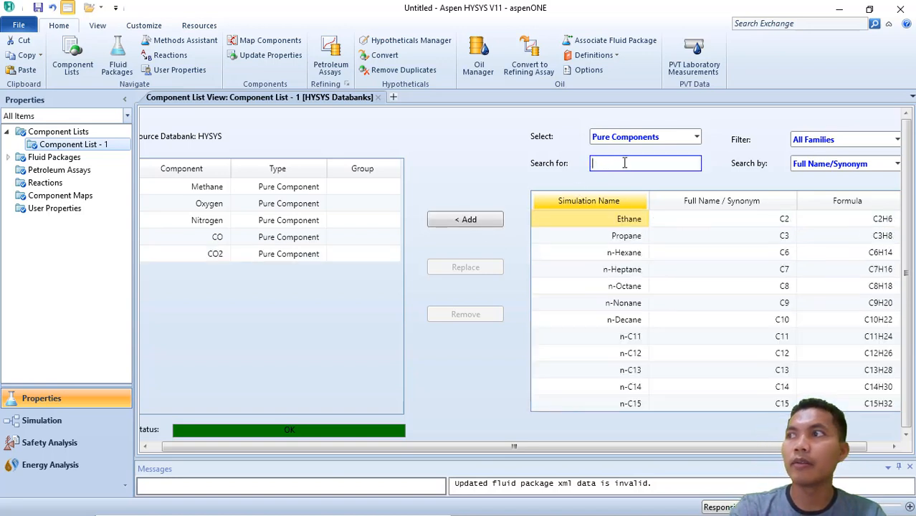
pyautogui.write('H2')
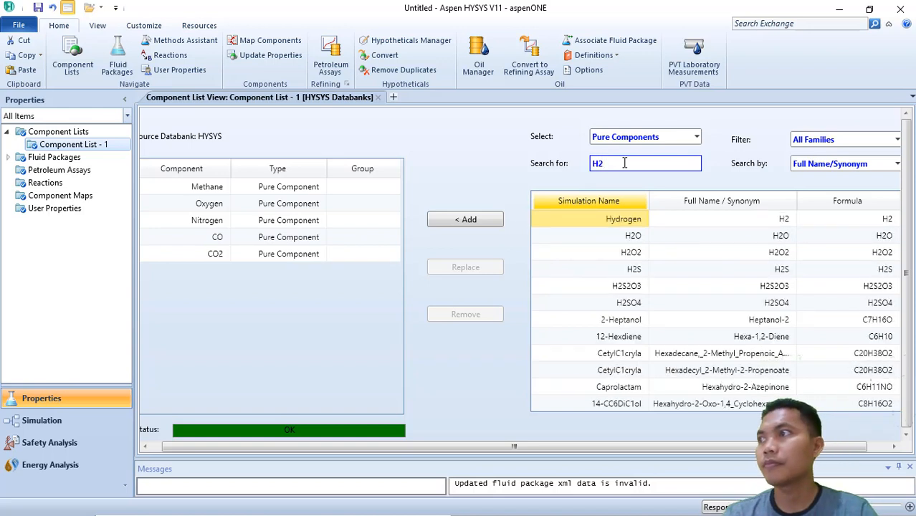
pyautogui.click(467, 220)
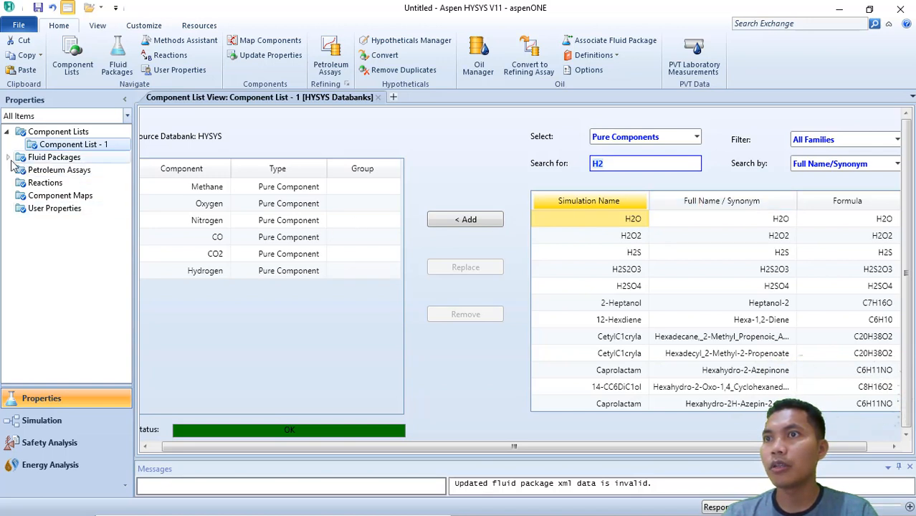
# Step: Open the Basis-1 fluid package and check its property package setup
pyautogui.click(51, 157)
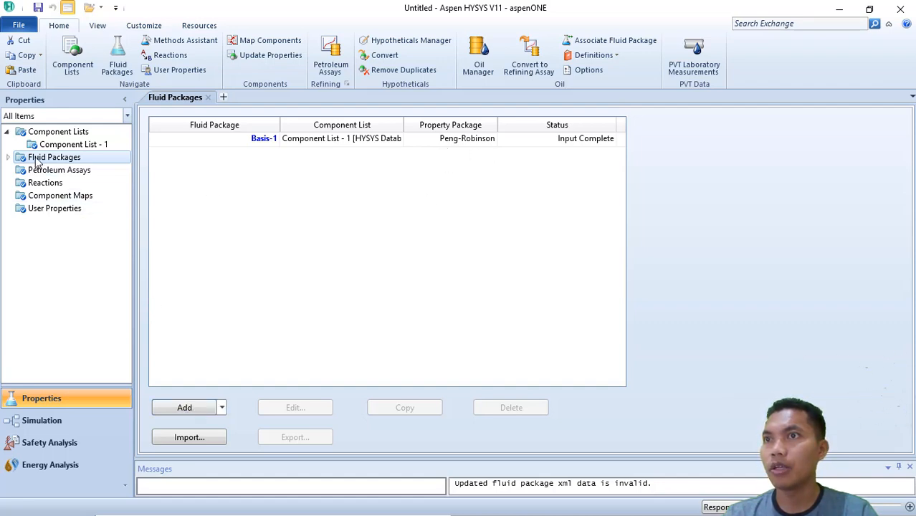
pyautogui.click(8, 157)
pyautogui.click(52, 170)
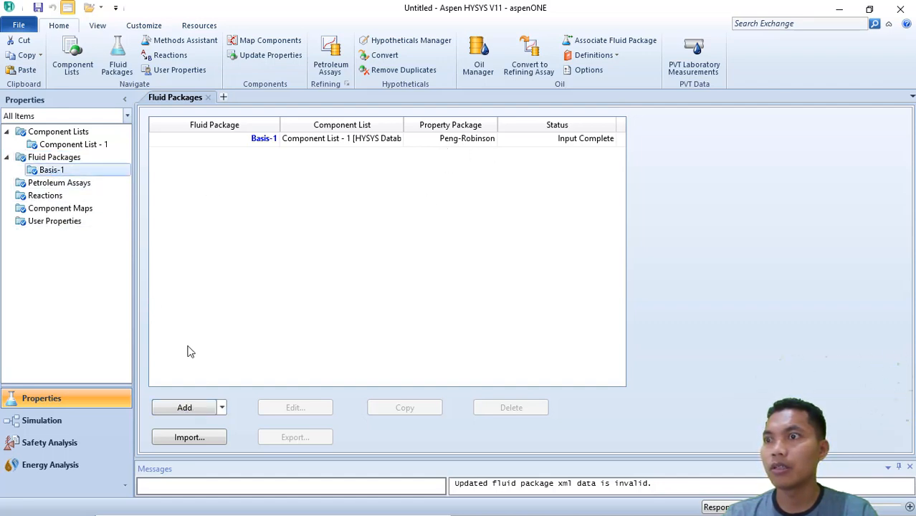
pyautogui.click(7, 158)
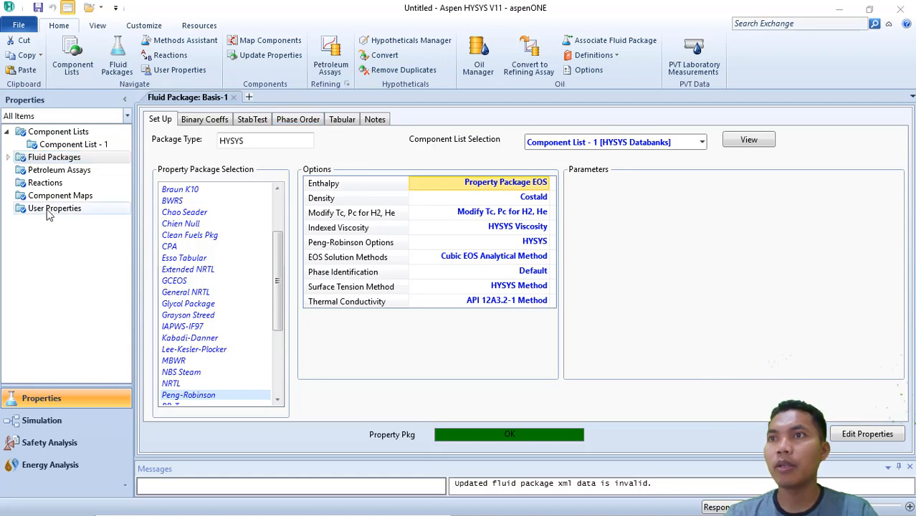
# Step: Create a new reaction set and add a Conversion reaction to it with Hysys as the reactant source
pyautogui.click(33, 183)
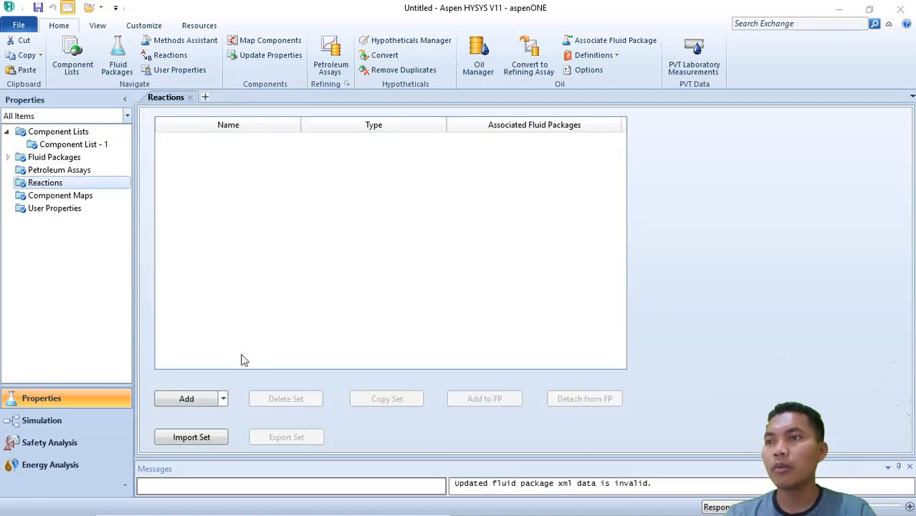
pyautogui.click(206, 404)
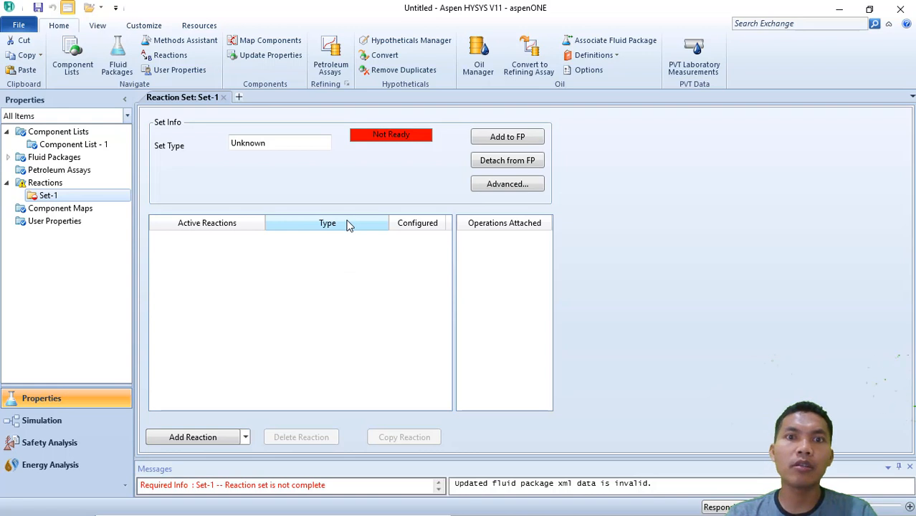
pyautogui.click(246, 438)
pyautogui.click(202, 453)
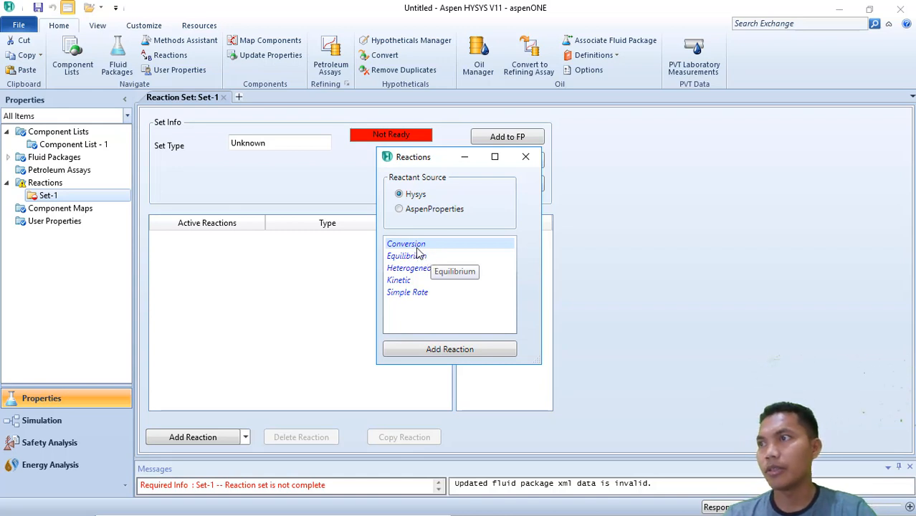
pyautogui.click(460, 351)
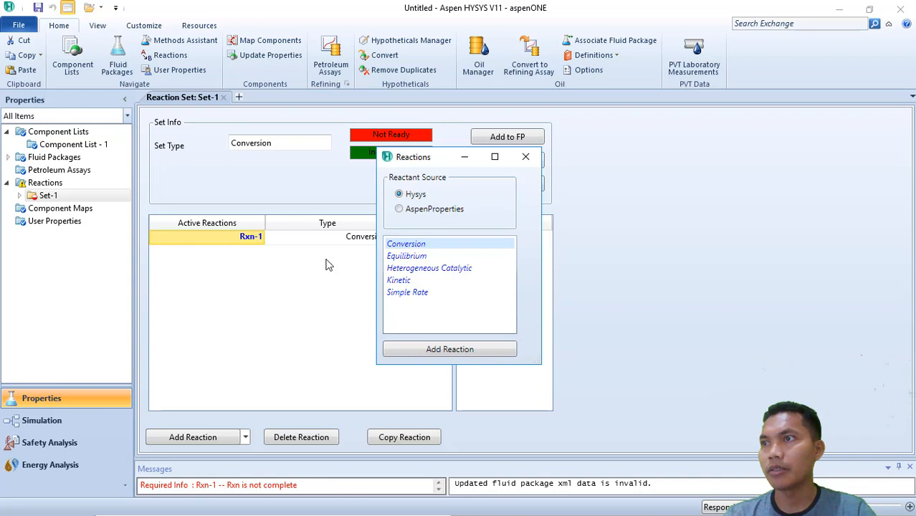
pyautogui.click(526, 156)
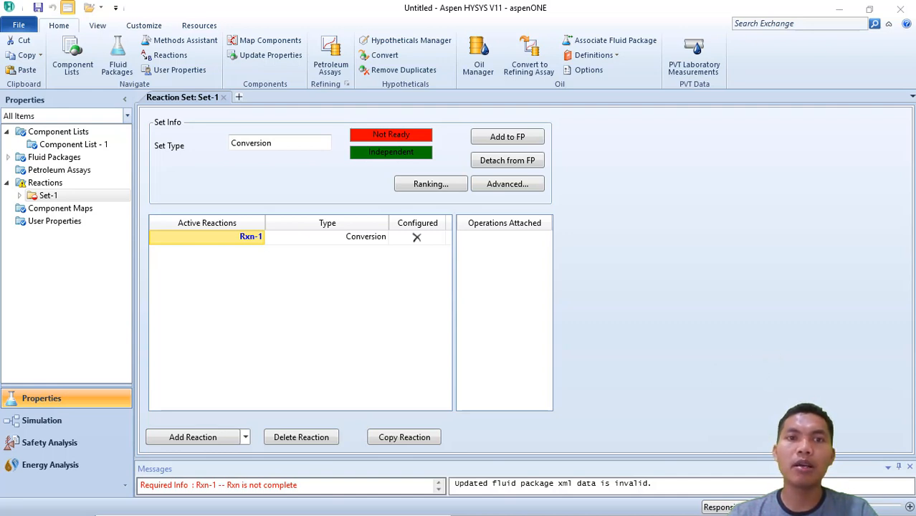
# Step: Open the conversion reaction Rxn-1 and add Methane and Oxygen as components in its stoichiometry
pyautogui.doubleClick(258, 237)
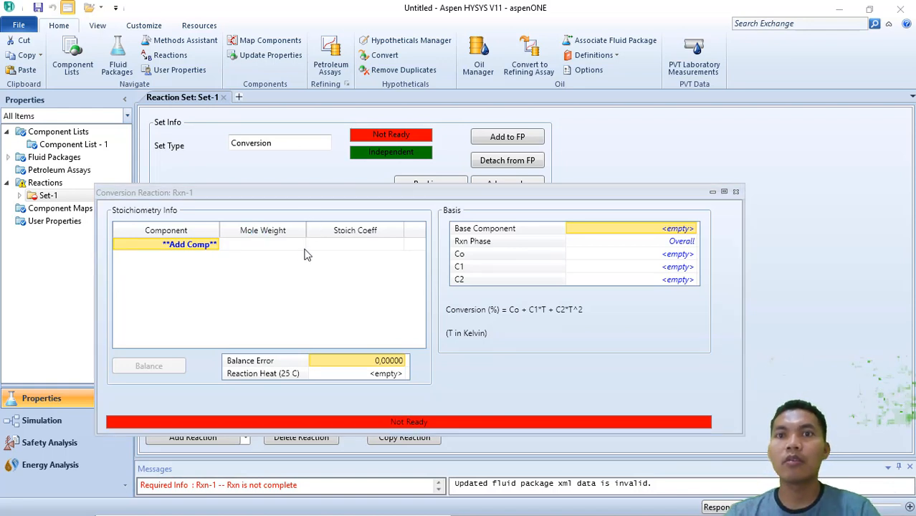
pyautogui.click(218, 246)
pyautogui.click(216, 245)
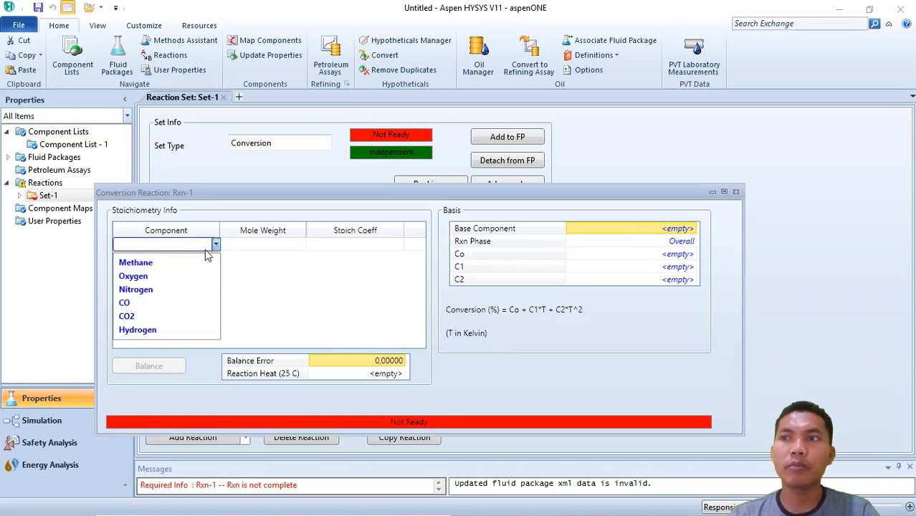
pyautogui.click(188, 266)
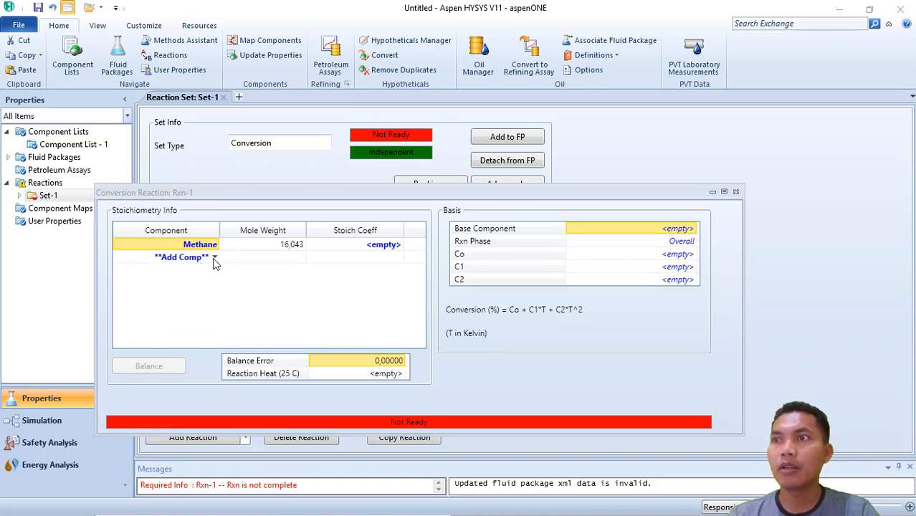
pyautogui.click(215, 259)
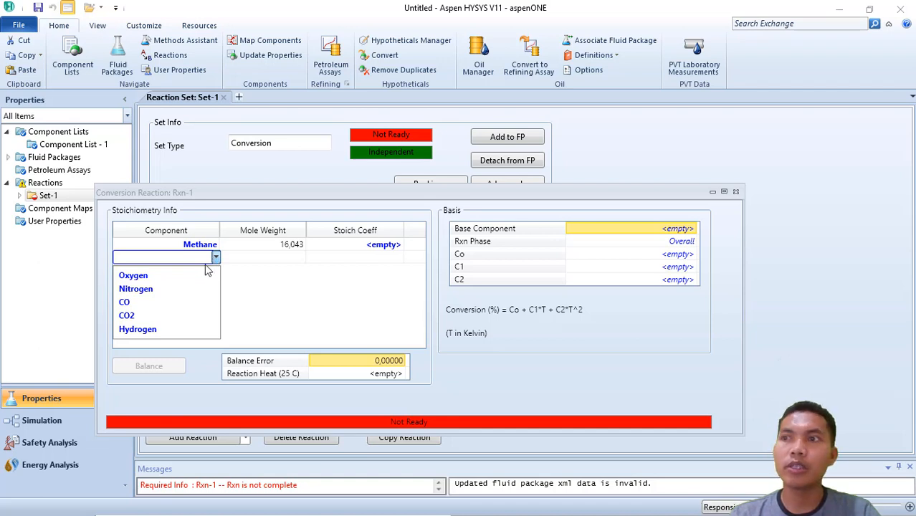
pyautogui.click(171, 275)
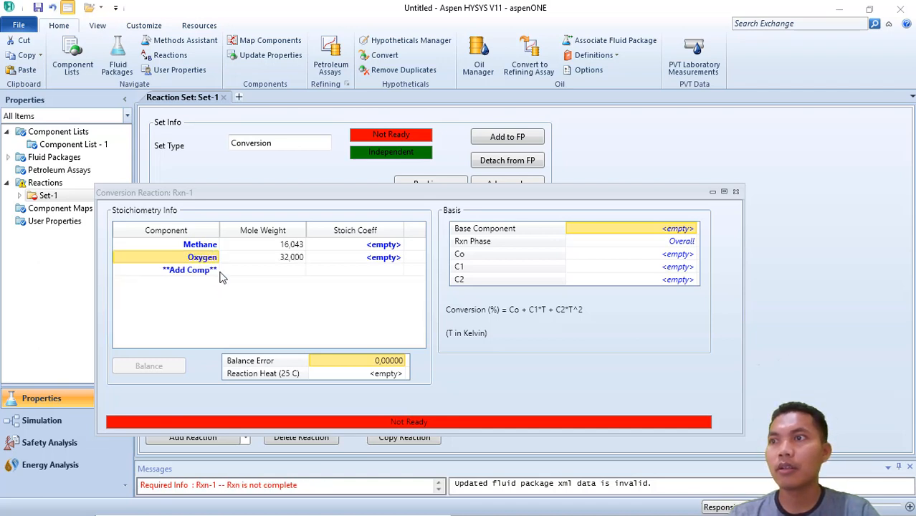
# Step: Add CO and Hydrogen as components in the stoichiometry of conversion reaction Rxn-1
pyautogui.click(217, 272)
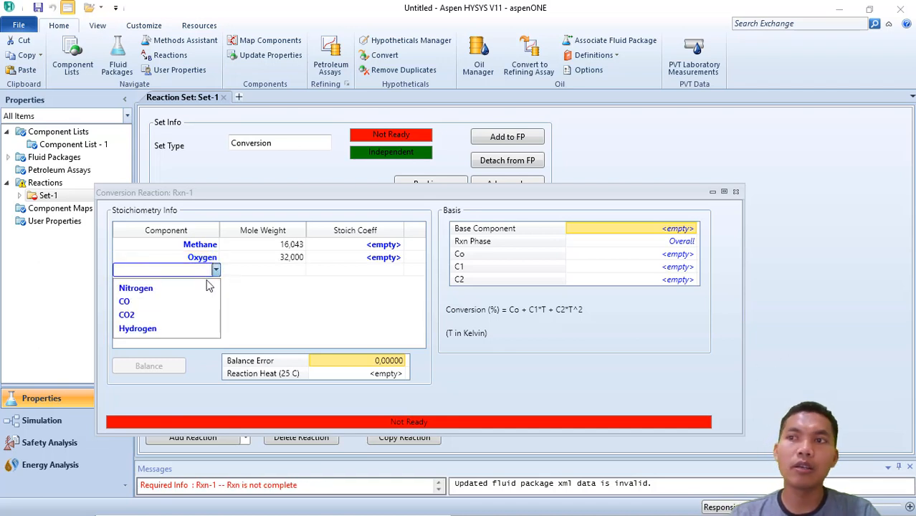
pyautogui.click(166, 304)
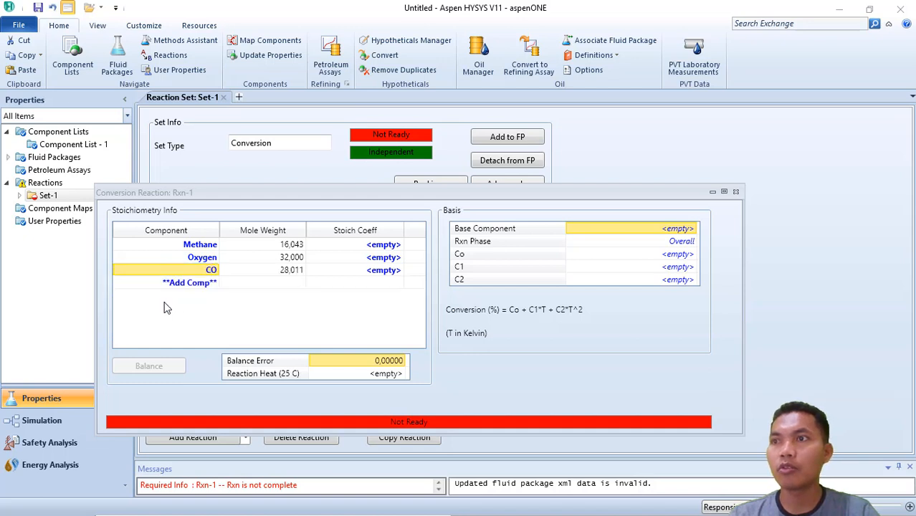
pyautogui.click(216, 284)
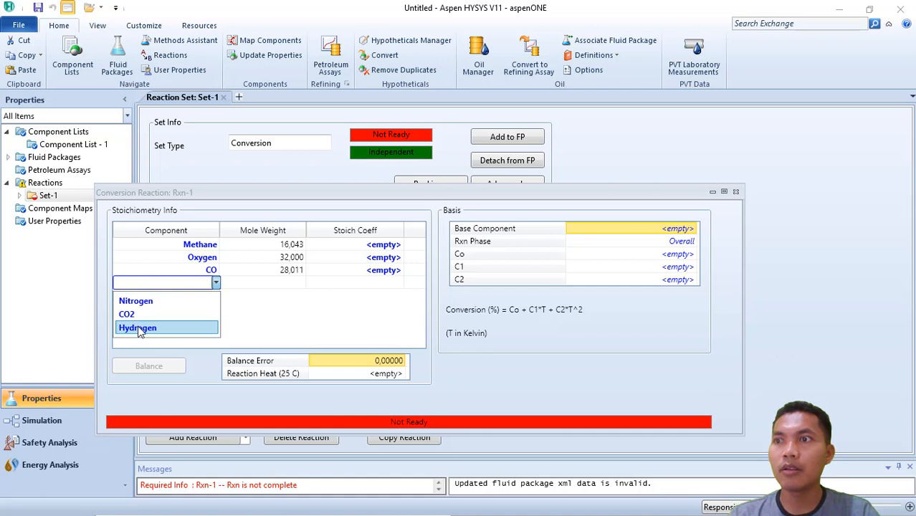
pyautogui.click(138, 328)
pyautogui.click(216, 296)
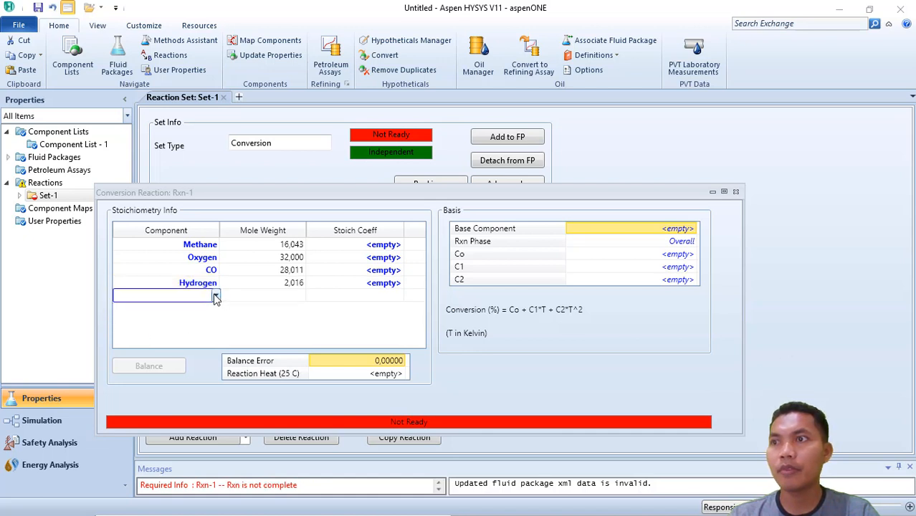
pyautogui.click(216, 296)
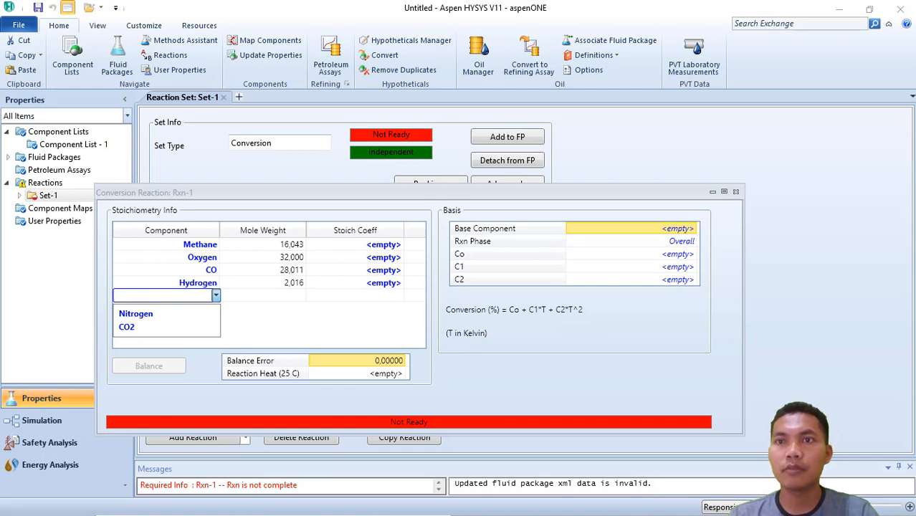
# Step: Set the Rxn-1 stoichiometric coefficients to -1 for Methane and -0,5 for Oxygen
pyautogui.click(355, 244)
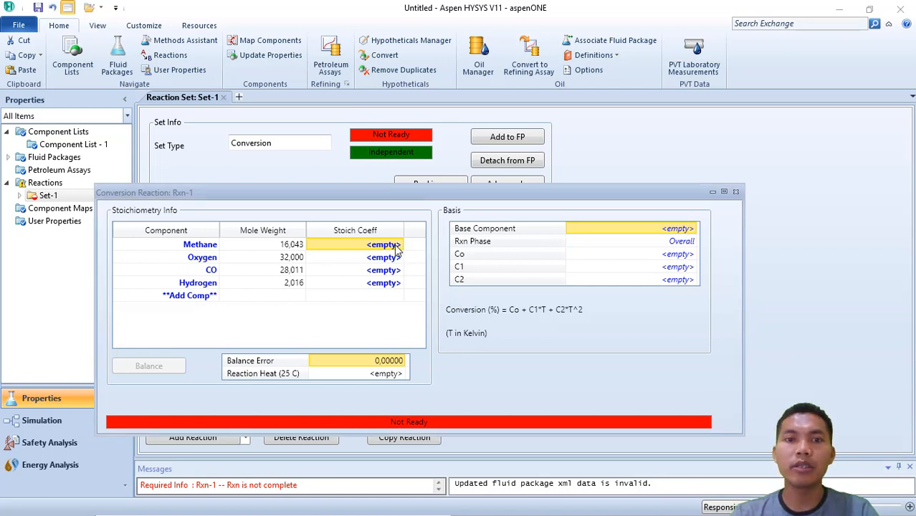
pyautogui.write('-1')
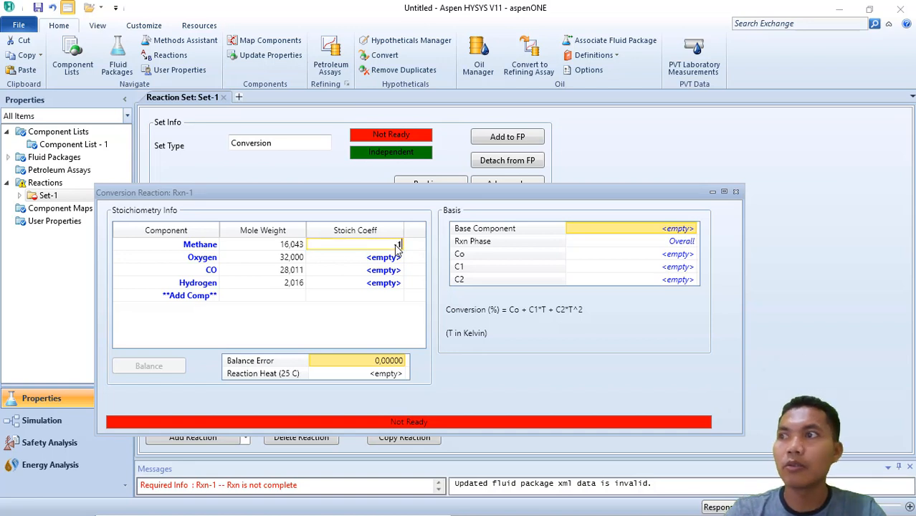
pyautogui.press('Return')
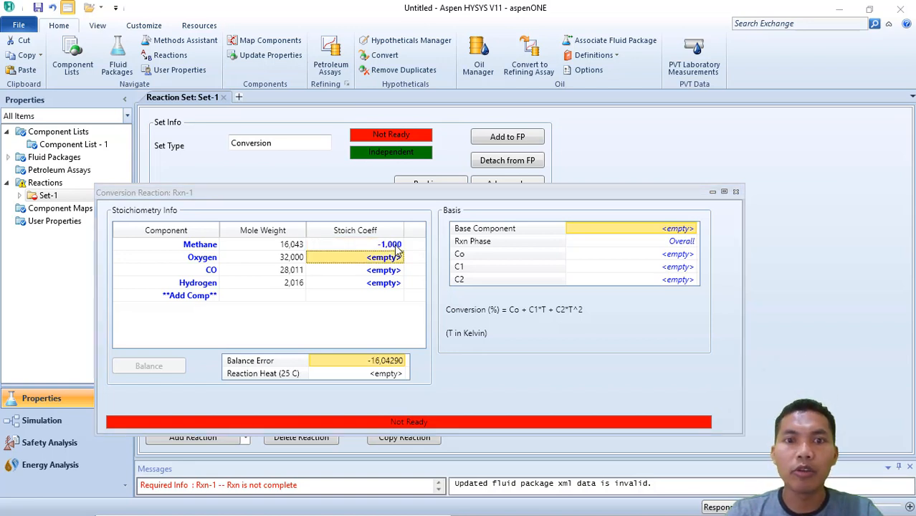
pyautogui.write('-0')
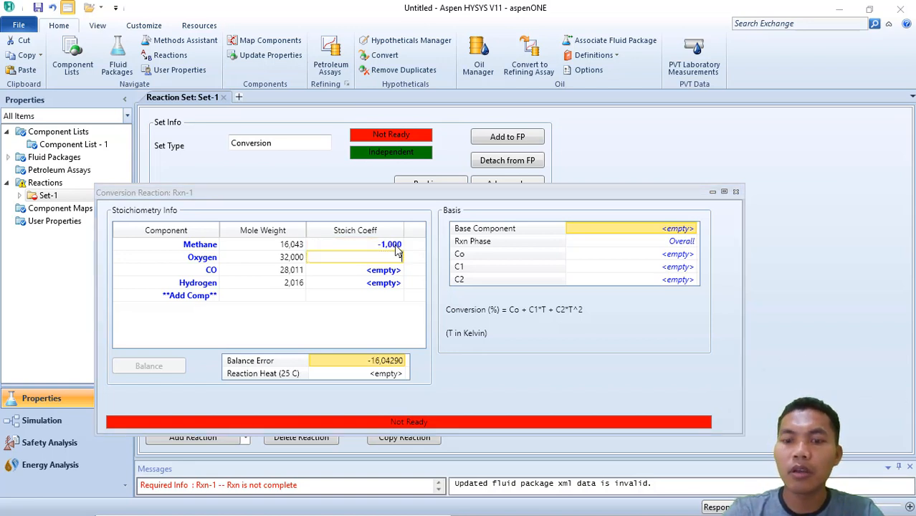
pyautogui.write(',5')
pyautogui.press('Return')
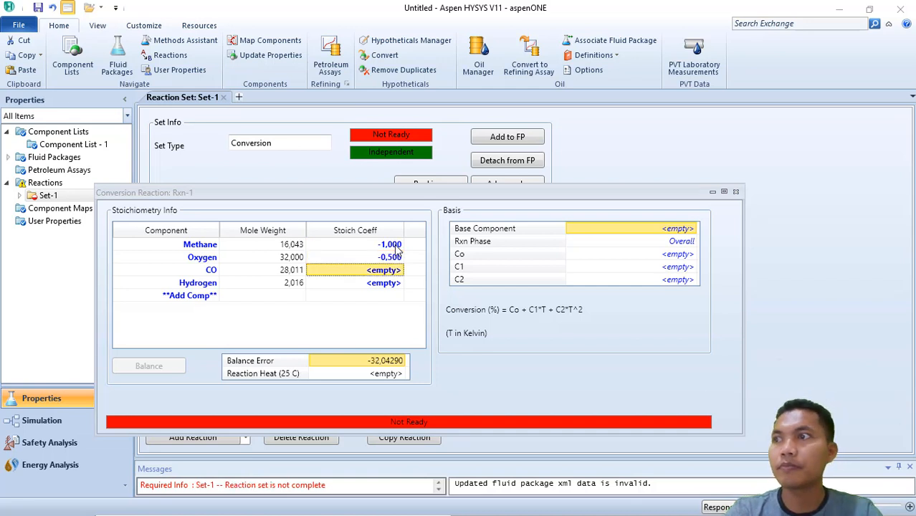
# Step: Set the Rxn-1 stoichiometric coefficients to 1 for CO and 2 for Hydrogen
pyautogui.click(393, 273)
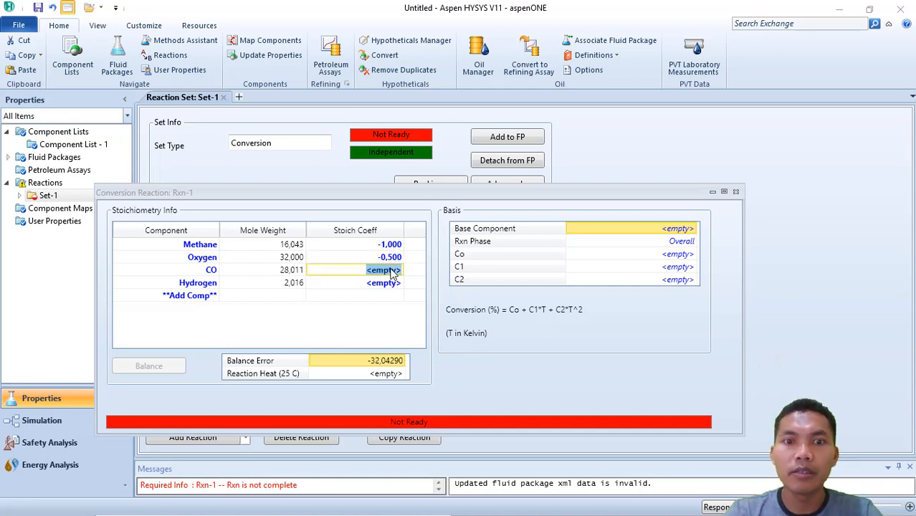
pyautogui.write('1')
pyautogui.press('Return')
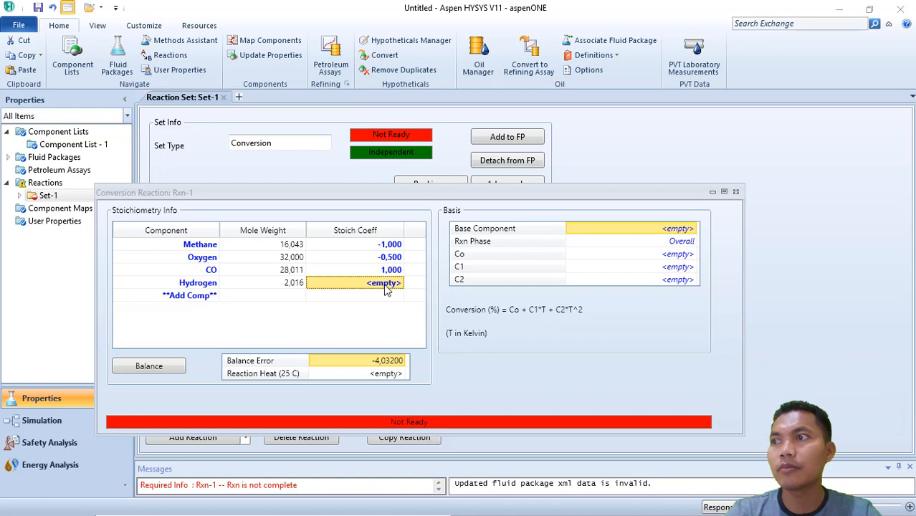
pyautogui.click(385, 284)
pyautogui.write('1')
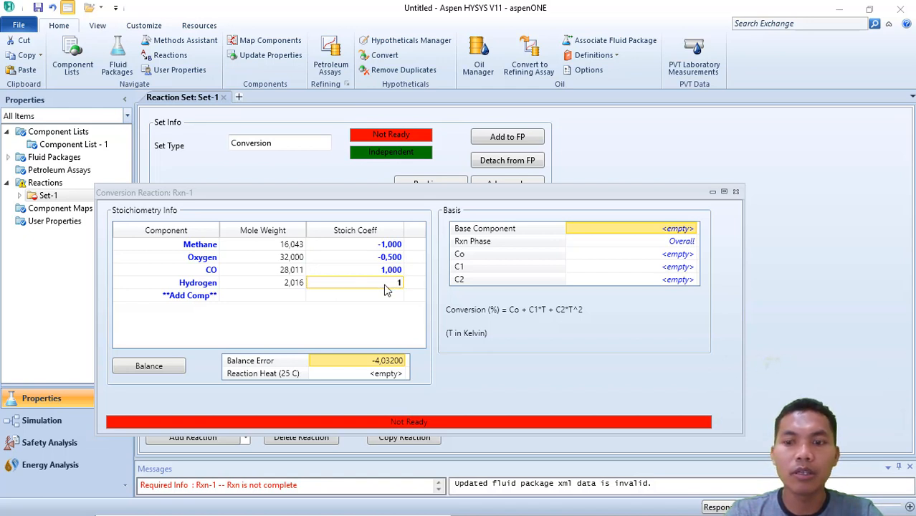
pyautogui.press('BackSpace')
pyautogui.write('2')
pyautogui.press('Return')
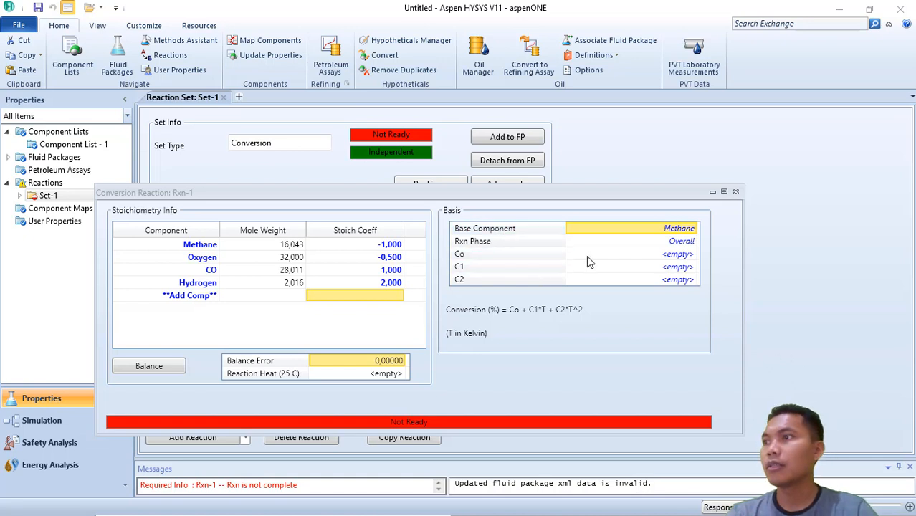
# Step: Set the conversion coefficient C1 of Rxn-1 to 40 and close the reaction window
pyautogui.click(678, 267)
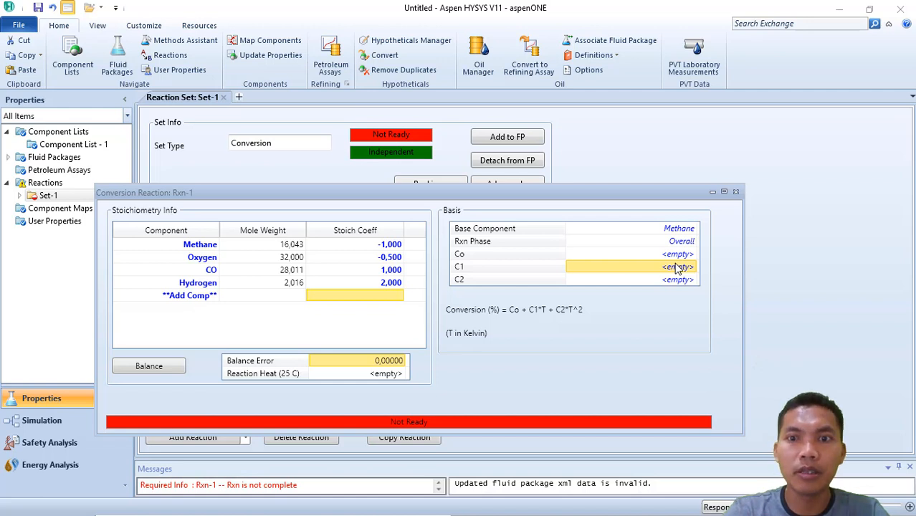
pyautogui.write('0')
pyautogui.press('Return')
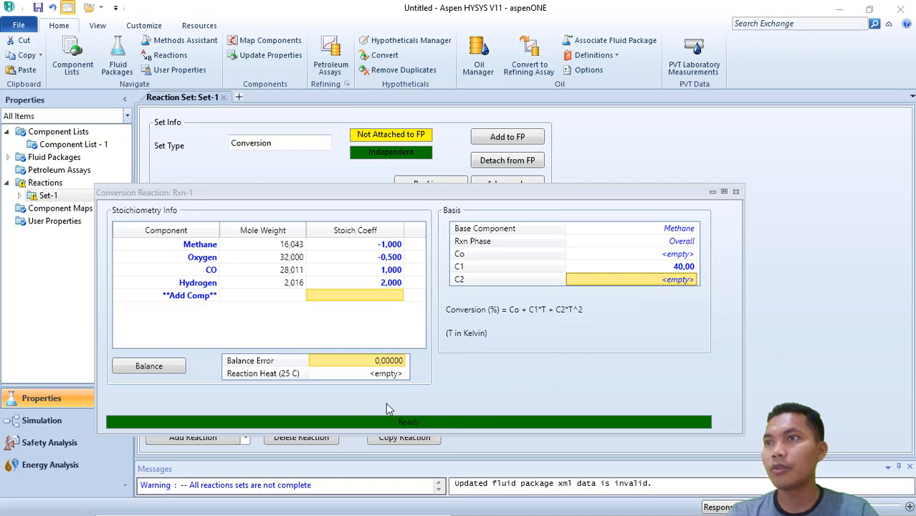
pyautogui.click(736, 192)
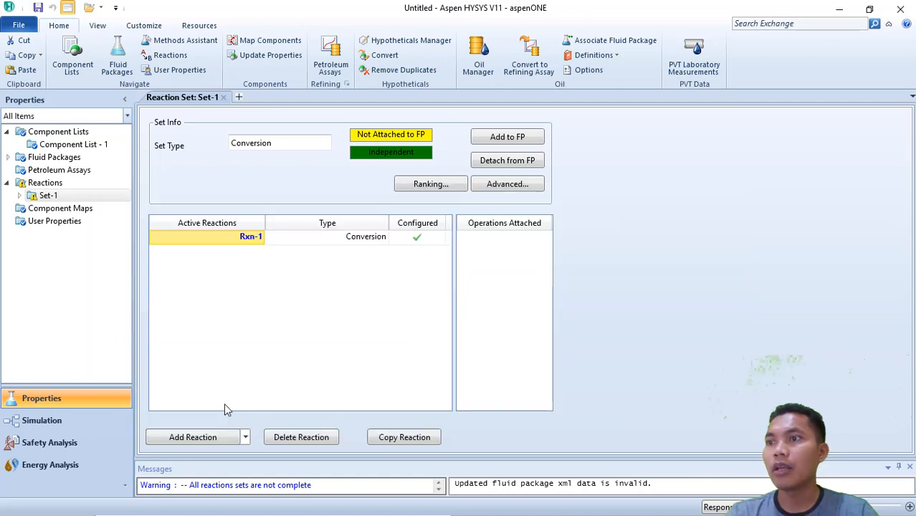
# Step: Add a second Conversion reaction to reaction set Set-1 with Hysys as the reactant source
pyautogui.click(209, 437)
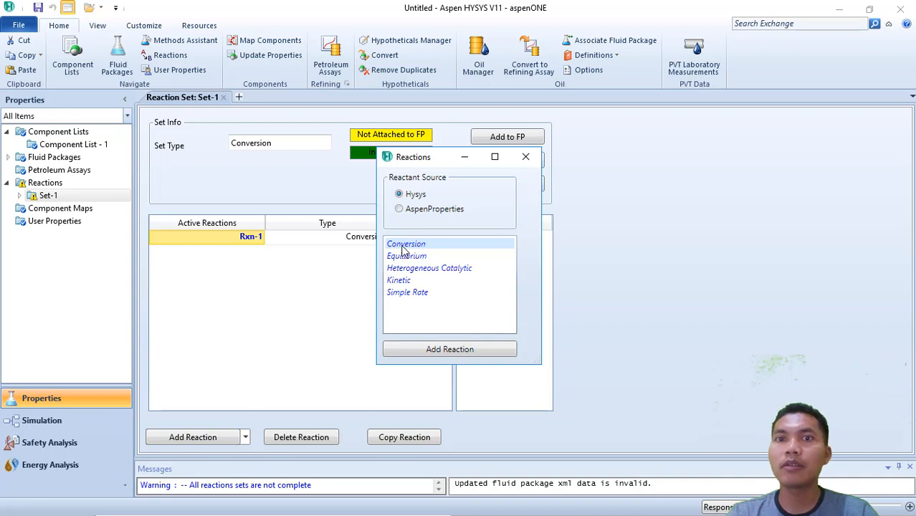
pyautogui.click(436, 350)
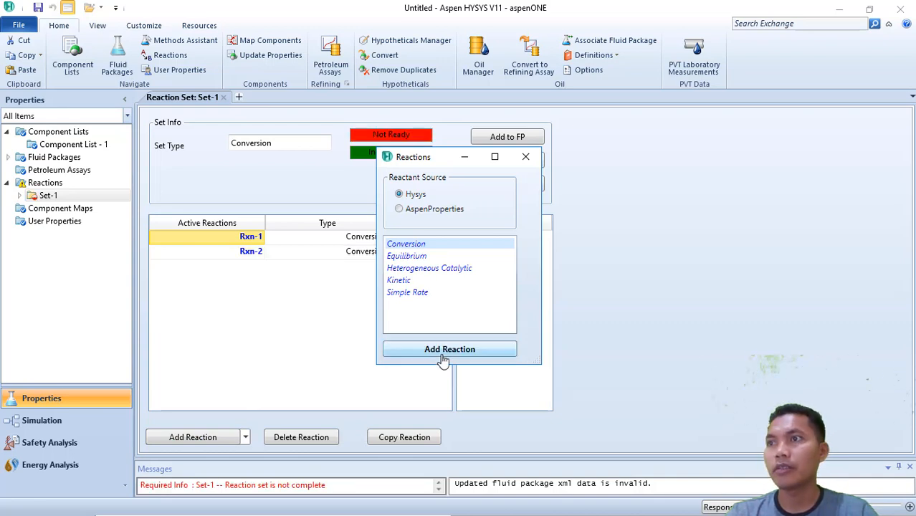
pyautogui.click(526, 157)
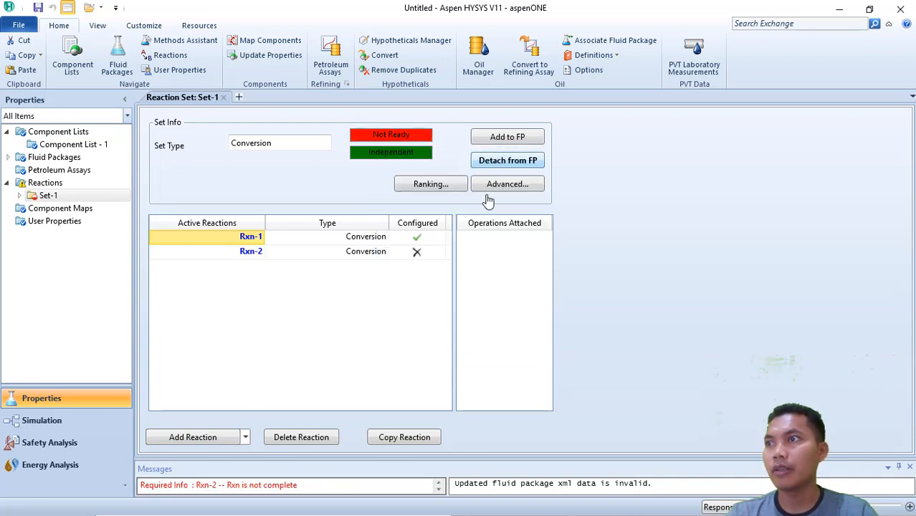
# Step: Open conversion reaction Rxn-2 and add Methane and Oxygen as components in its stoichiometry
pyautogui.click(260, 255)
pyautogui.doubleClick(261, 254)
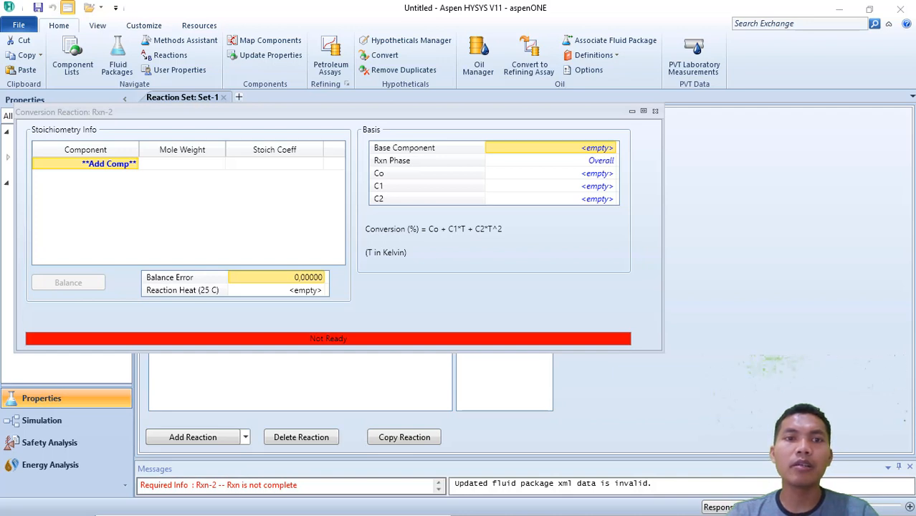
pyautogui.click(133, 165)
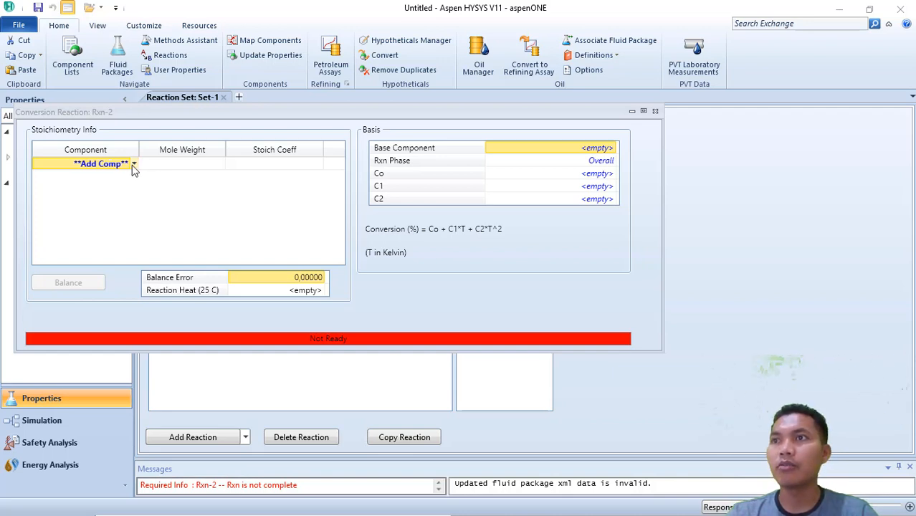
pyautogui.click(135, 165)
pyautogui.click(105, 180)
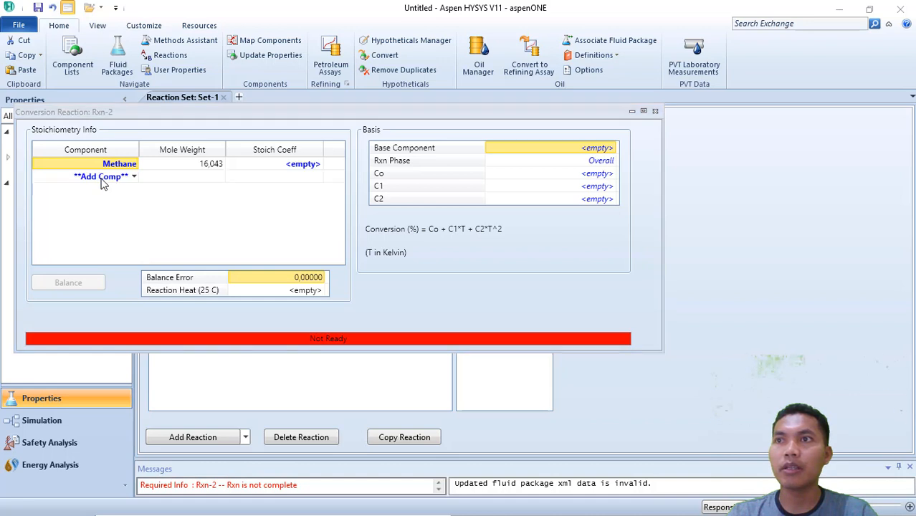
pyautogui.click(111, 166)
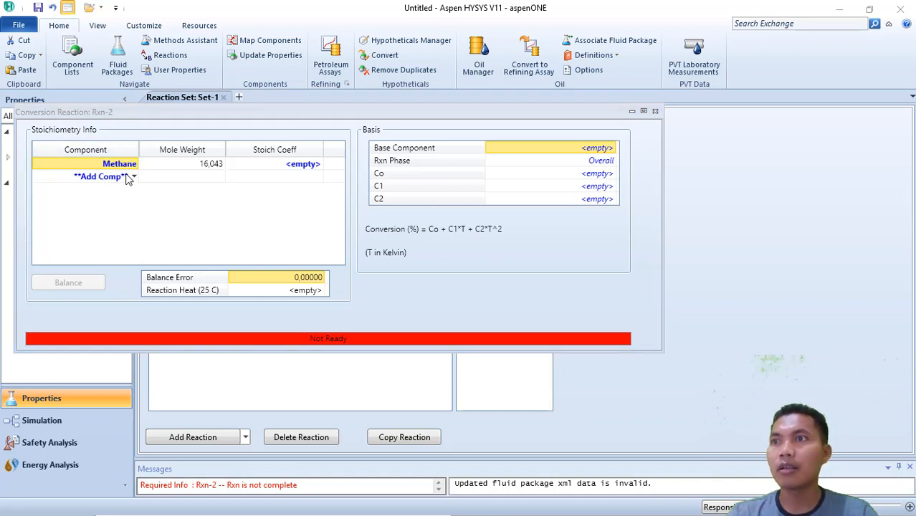
pyautogui.click(129, 177)
pyautogui.click(134, 177)
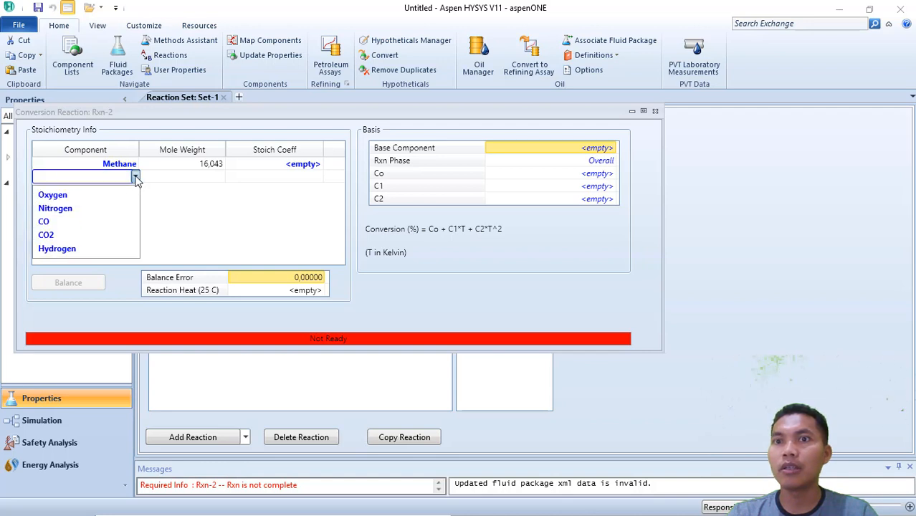
pyautogui.click(64, 190)
pyautogui.click(127, 178)
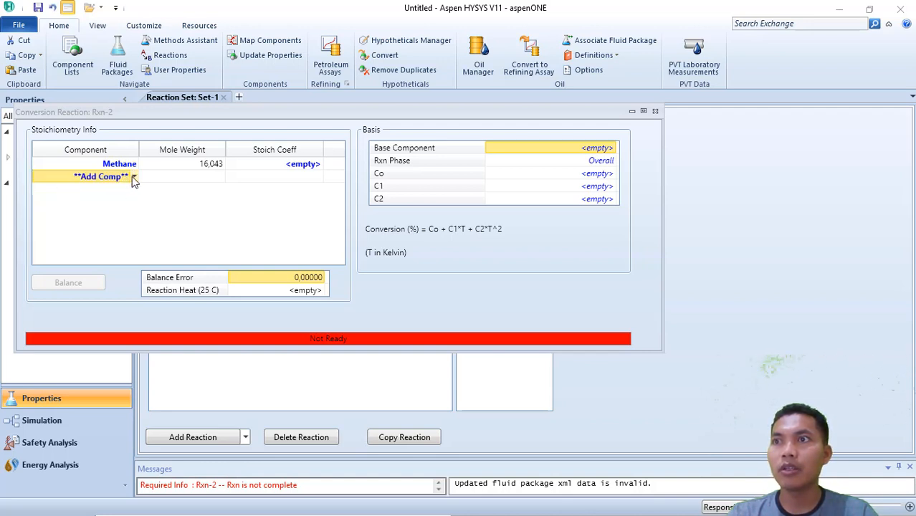
pyautogui.click(135, 178)
pyautogui.click(92, 193)
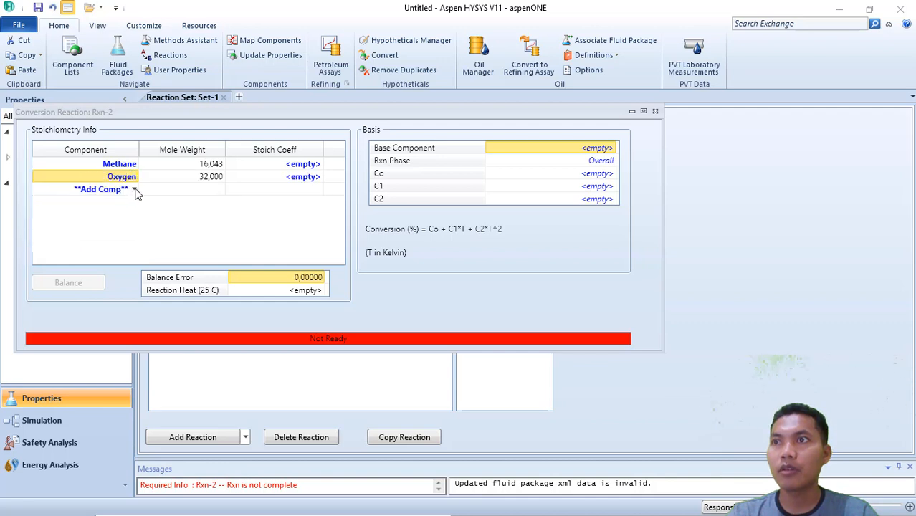
# Step: Add CO2 and Hydrogen as components in the stoichiometry of Rxn-2
pyautogui.click(136, 190)
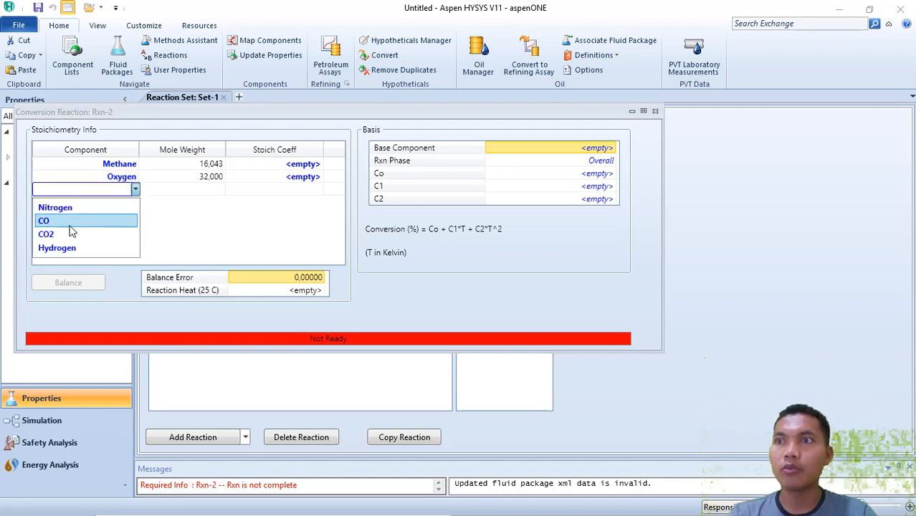
pyautogui.click(66, 237)
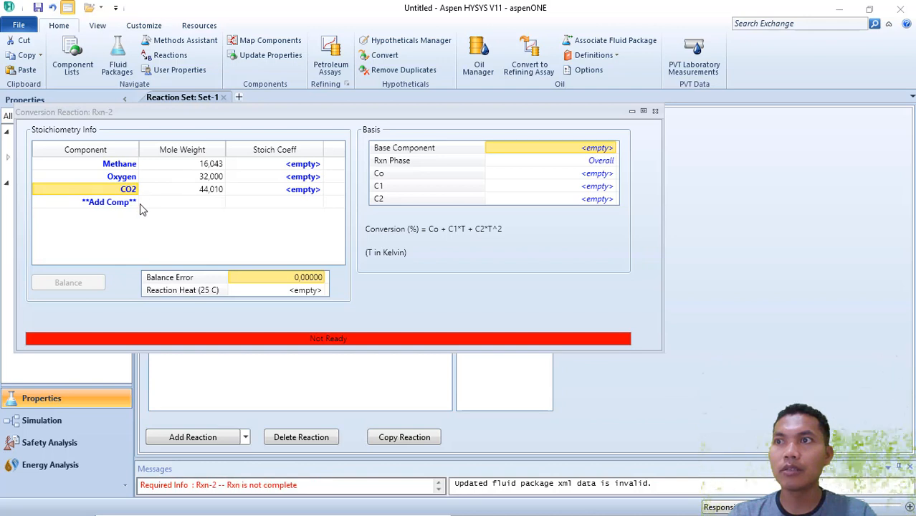
pyautogui.click(135, 203)
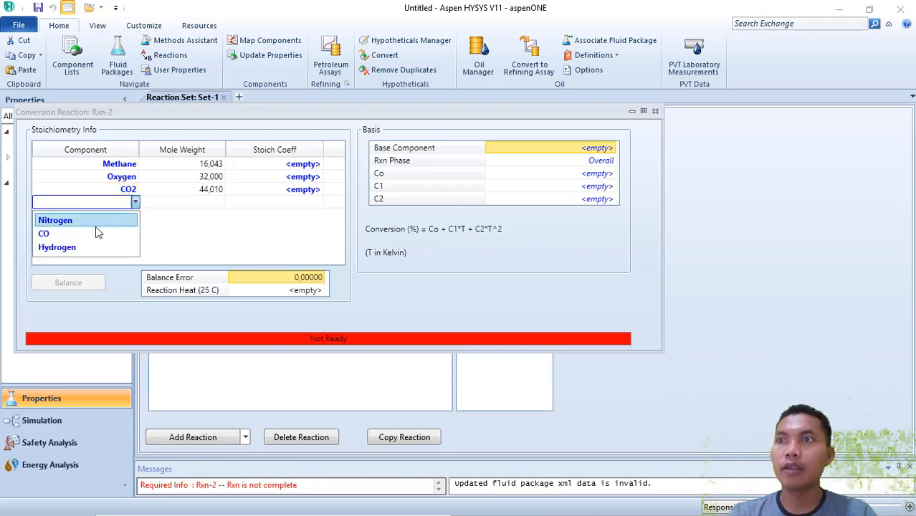
pyautogui.click(71, 247)
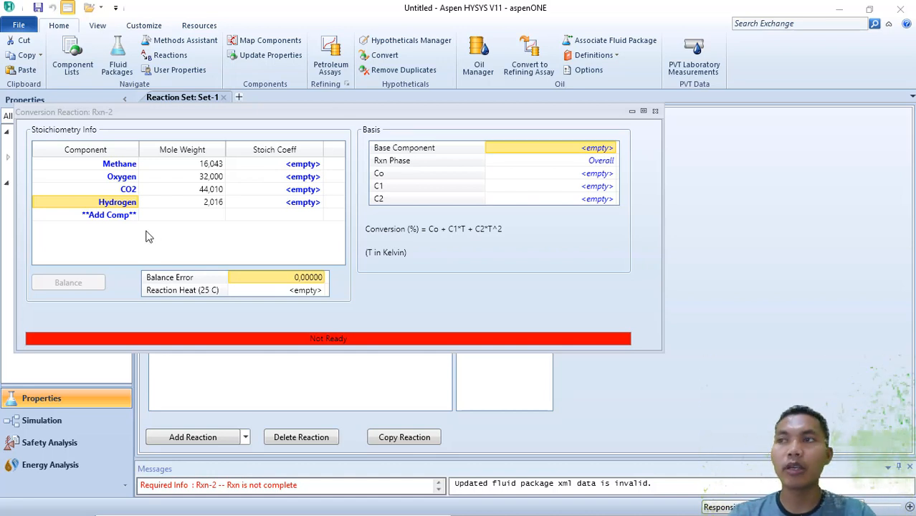
# Step: Set the Rxn-2 stoichiometric coefficients to -1 for Methane and -1 for Oxygen
pyautogui.click(313, 167)
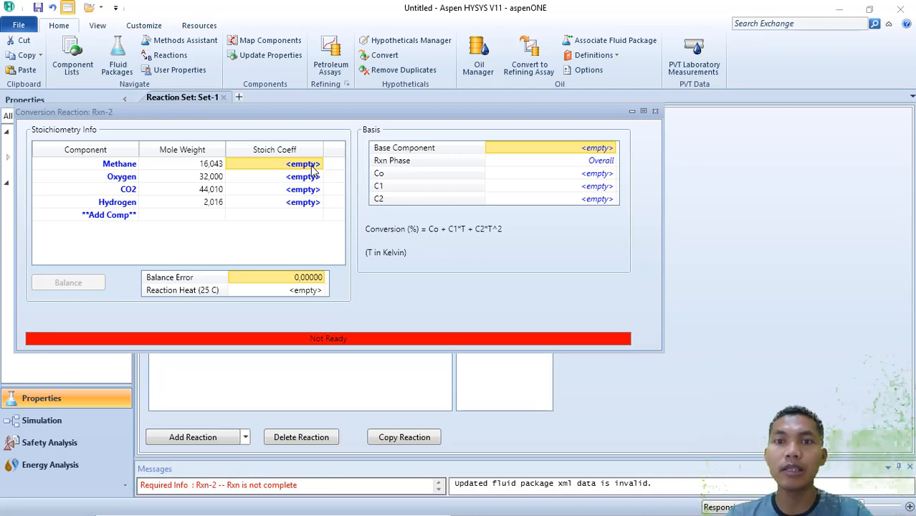
pyautogui.write('-1')
pyautogui.press('Return')
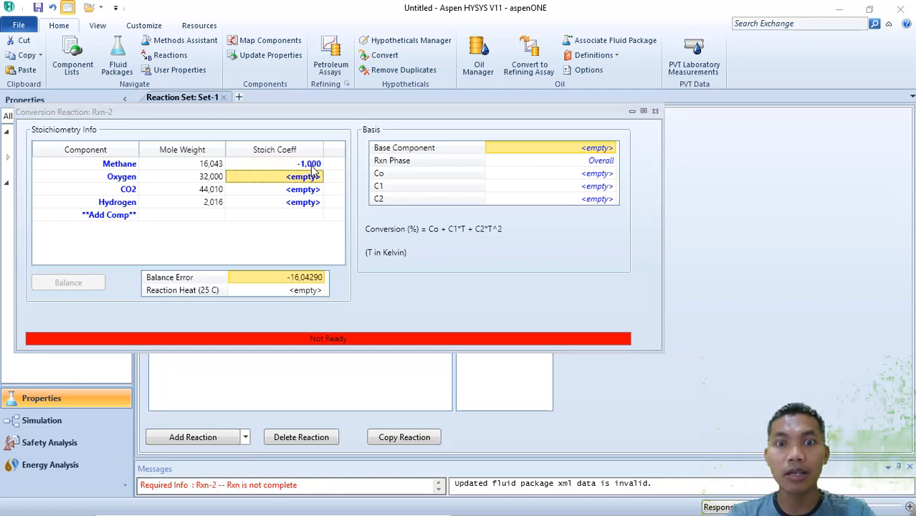
pyautogui.write('-1')
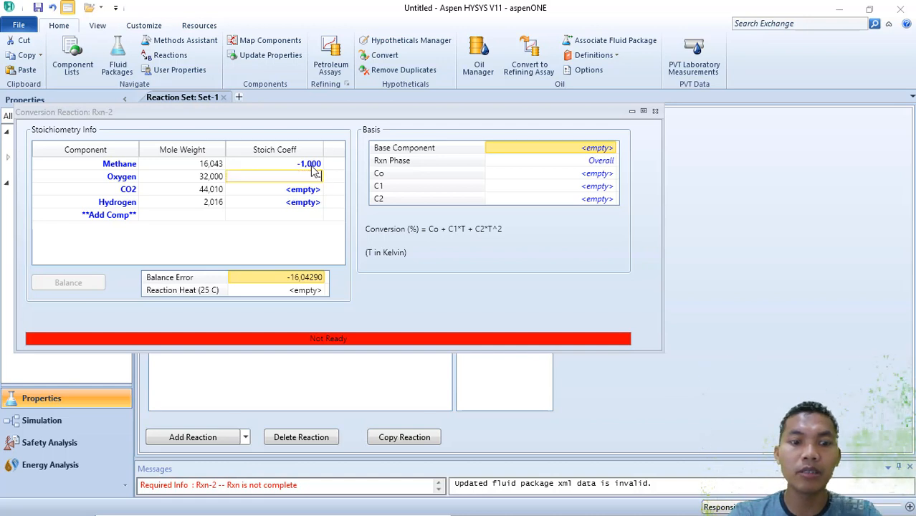
pyautogui.press('Return')
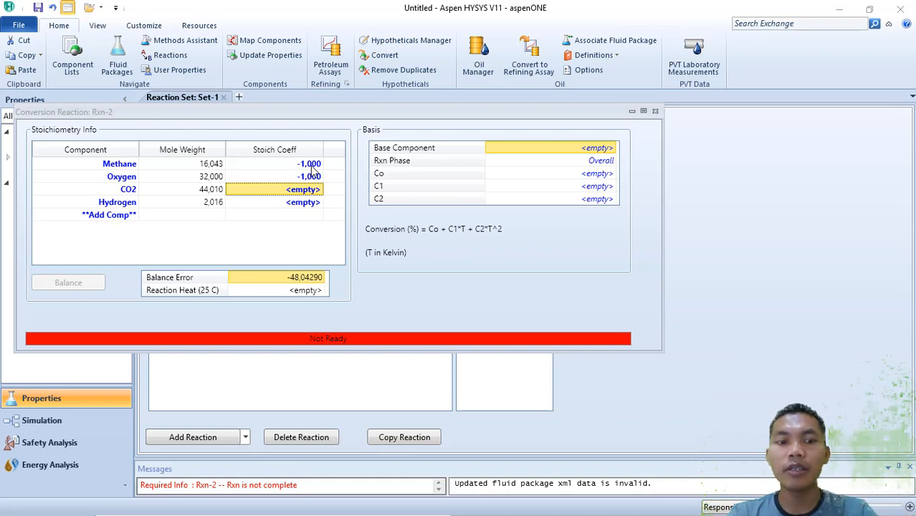
# Step: Set the Rxn-2 stoichiometric coefficients to 1 for CO2 and 2 for Hydrogen
pyautogui.write('1')
pyautogui.press('Return')
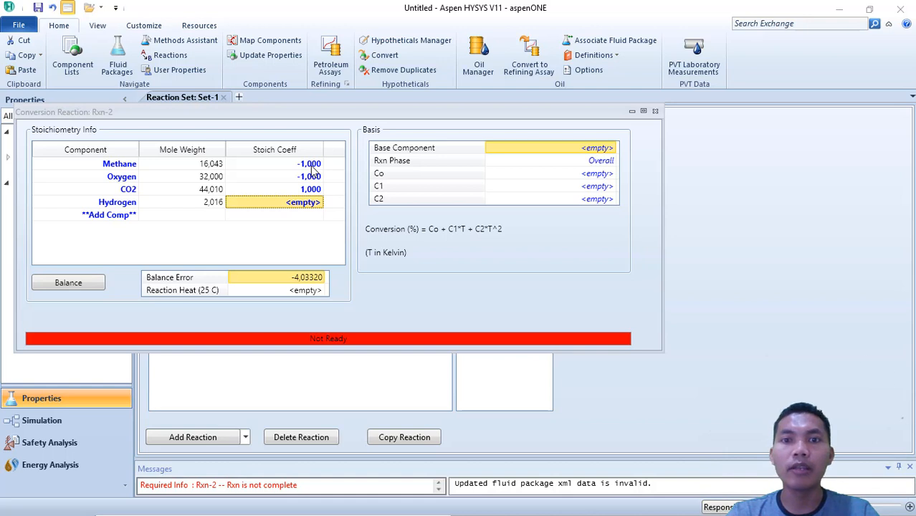
pyautogui.write('2')
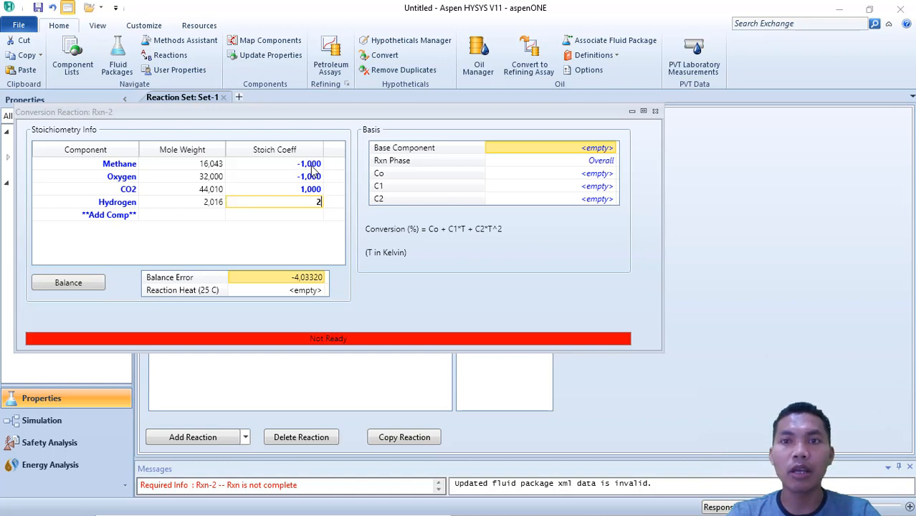
pyautogui.press('Return')
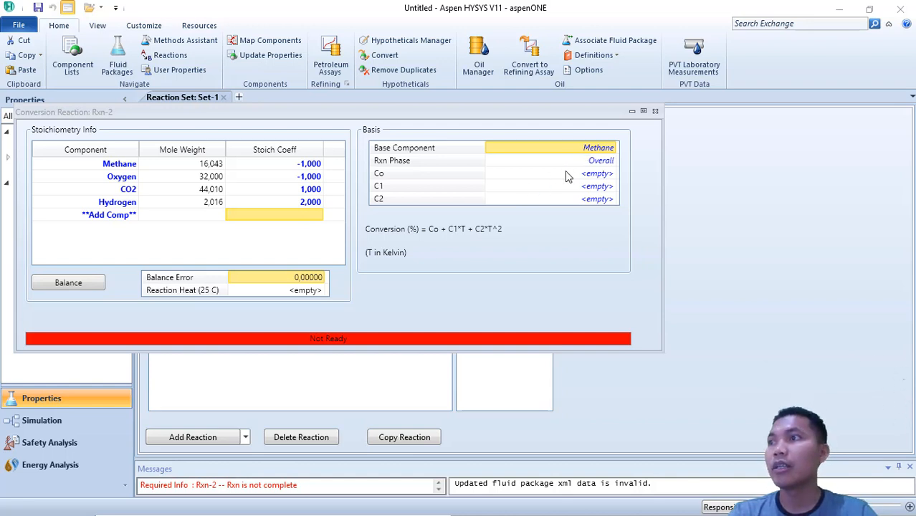
# Step: Set the Co conversion coefficient of Rxn-2 to 60 and close the reaction's window
pyautogui.click(588, 175)
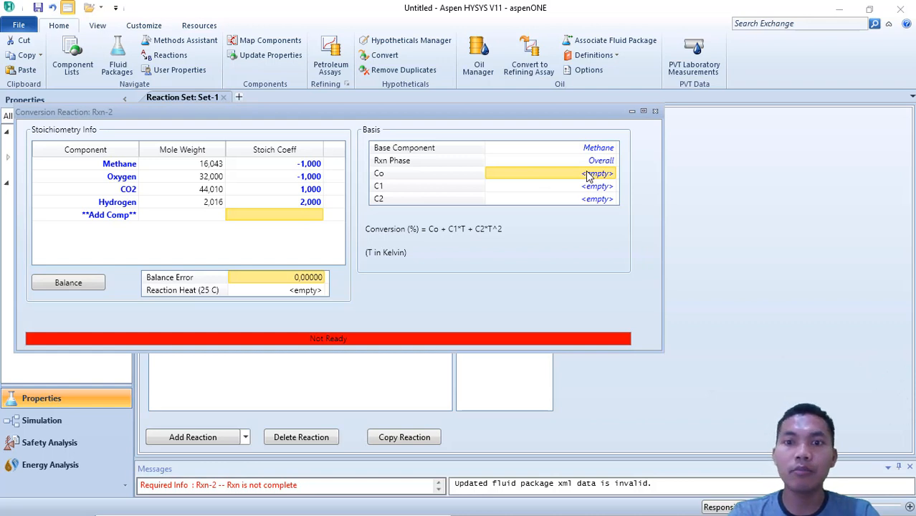
pyautogui.write('60')
pyautogui.press('Return')
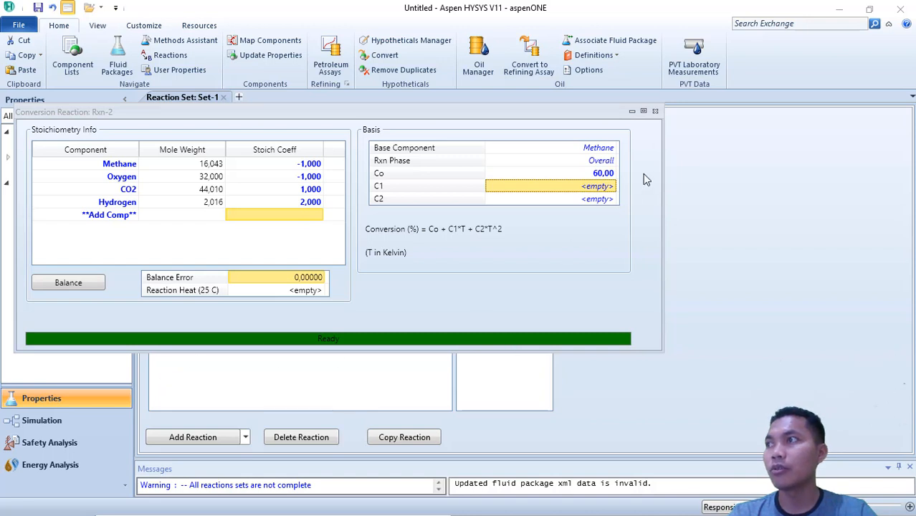
pyautogui.click(656, 111)
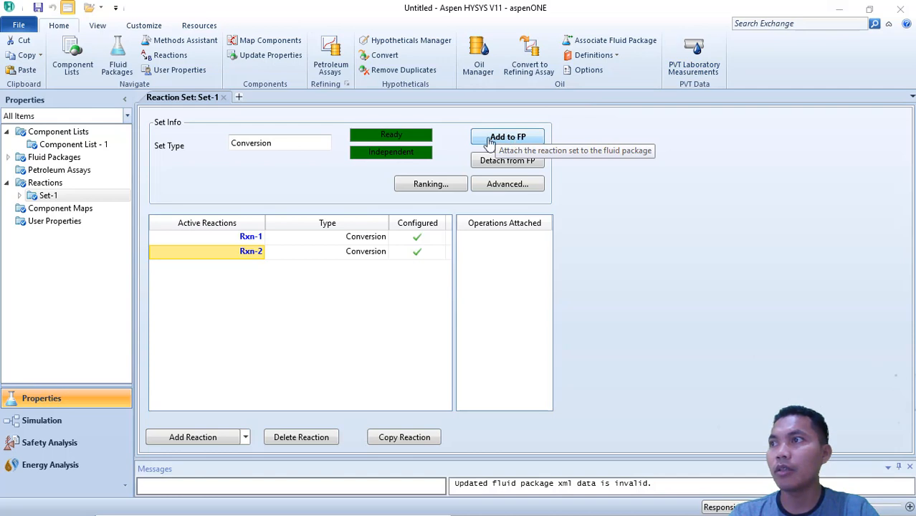
# Step: Attach reaction set Set-1 to the Basis-1 Peng-Robinson fluid package and set the rank of Rxn-2 to 1
pyautogui.click(524, 141)
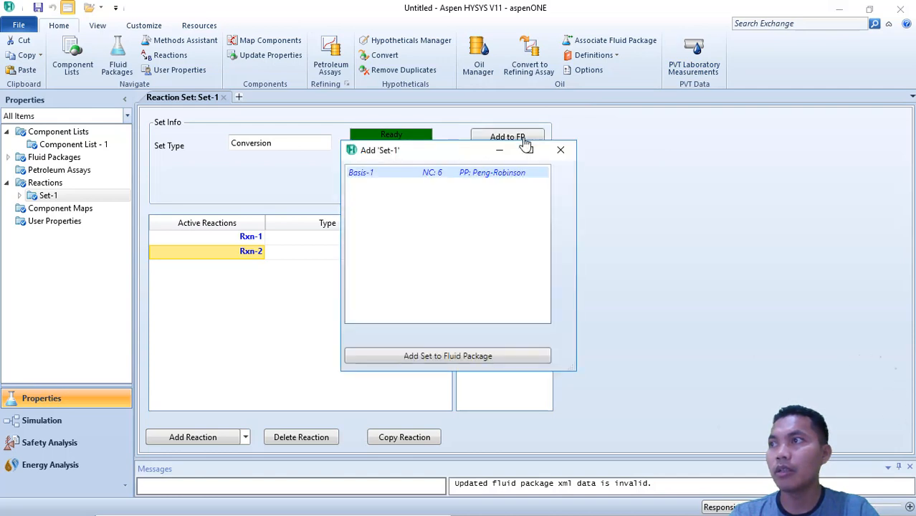
pyautogui.click(456, 356)
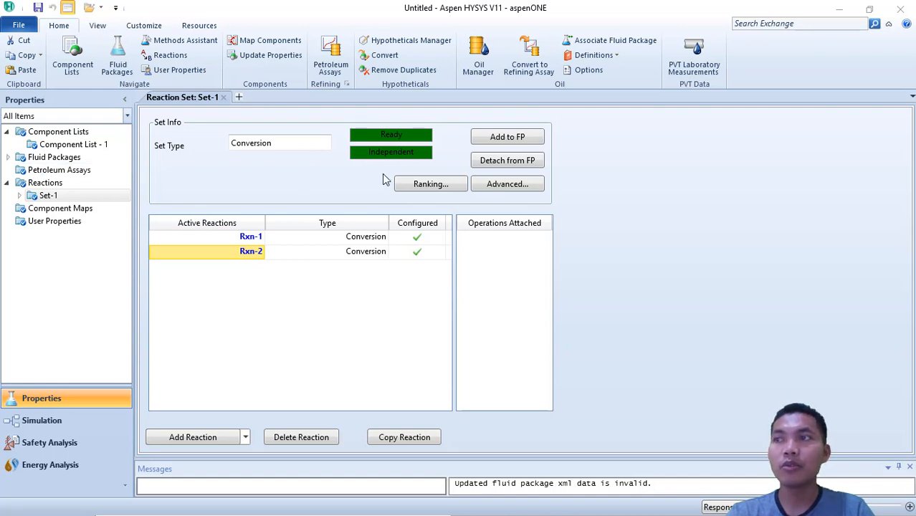
pyautogui.click(434, 185)
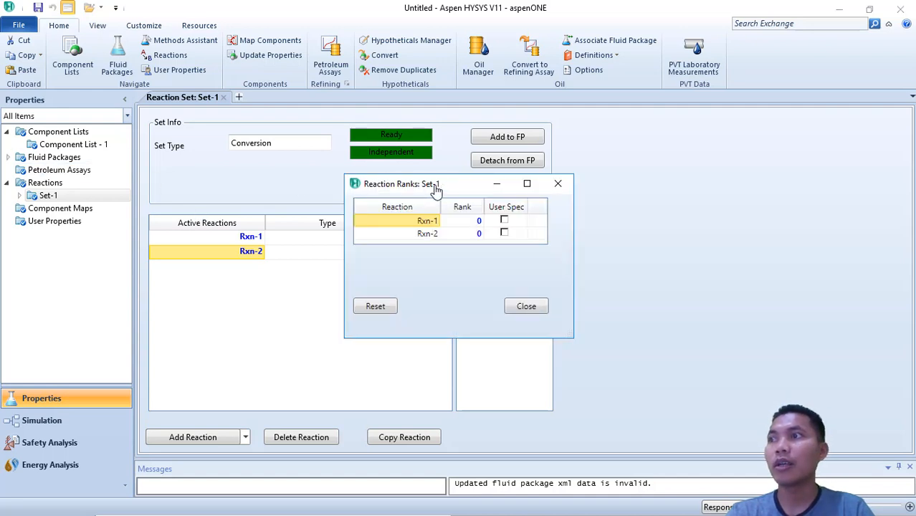
pyautogui.click(481, 221)
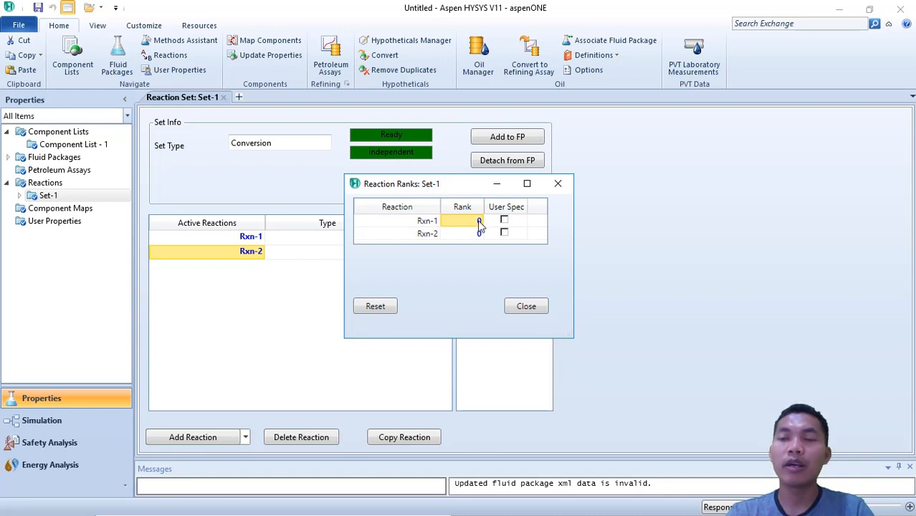
pyautogui.click(434, 235)
pyautogui.click(477, 236)
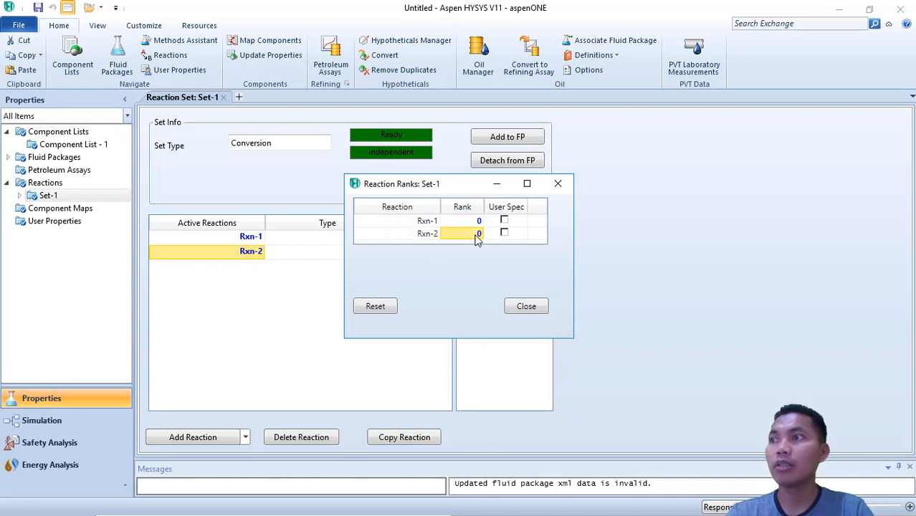
pyautogui.write('1')
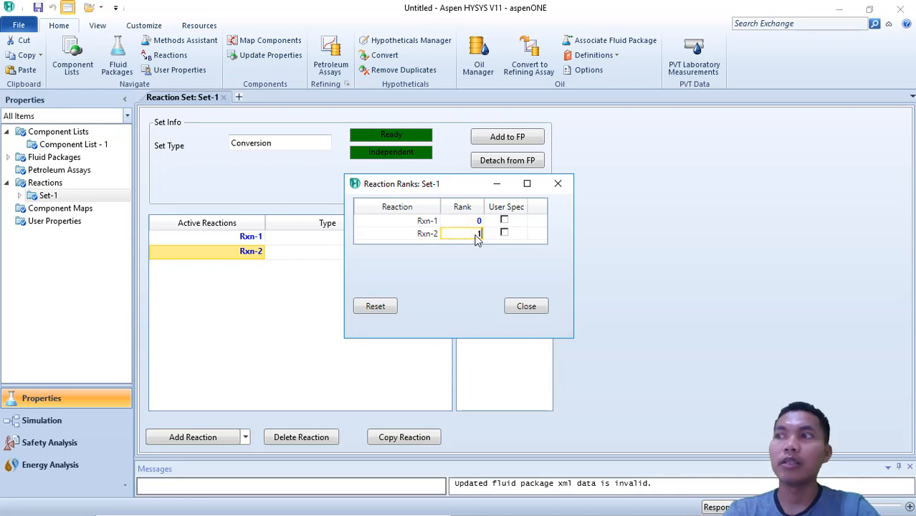
pyautogui.click(527, 307)
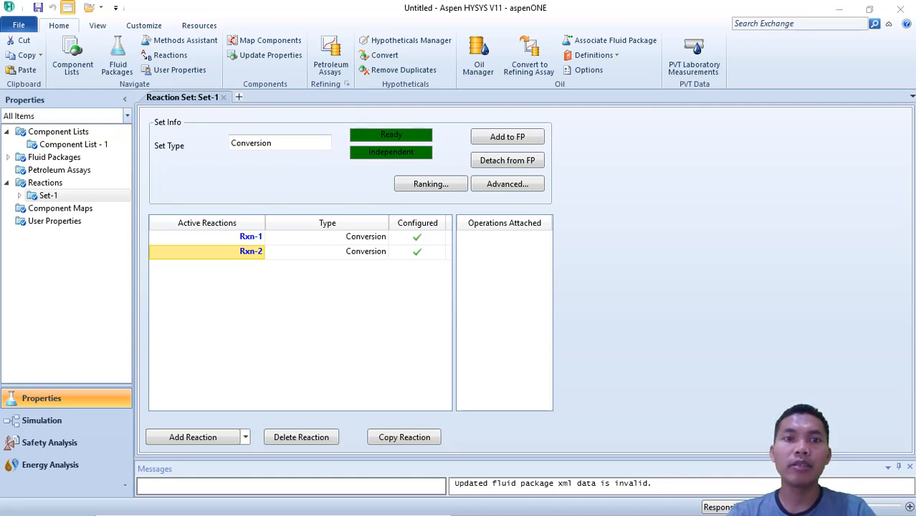
# Step: Switch to the simulation environment and place two material streams on the empty flowsheet, one below the other
pyautogui.click(69, 421)
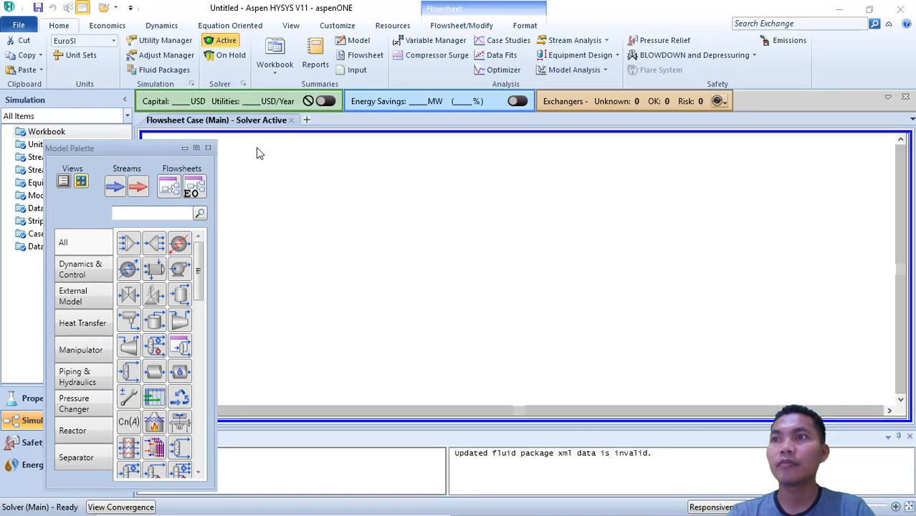
pyautogui.moveTo(124, 148); pyautogui.dragTo(773, 48)
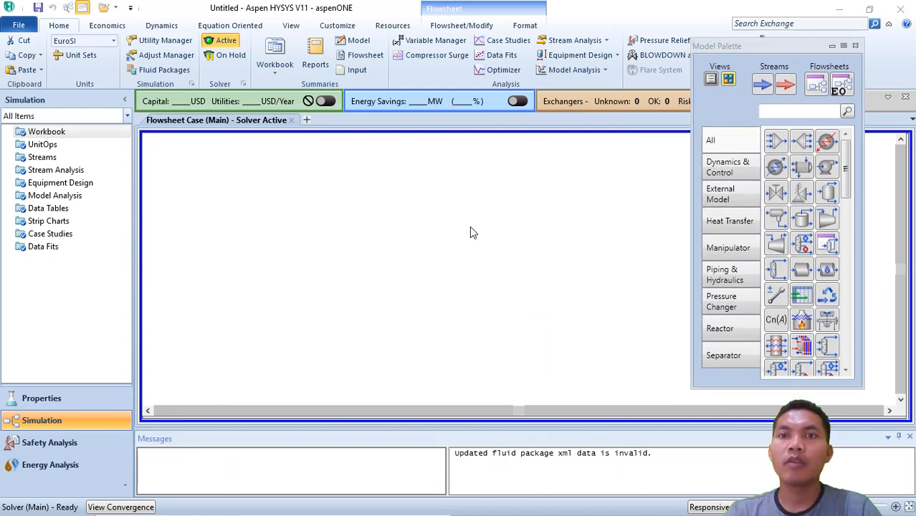
pyautogui.click(762, 85)
pyautogui.click(323, 177)
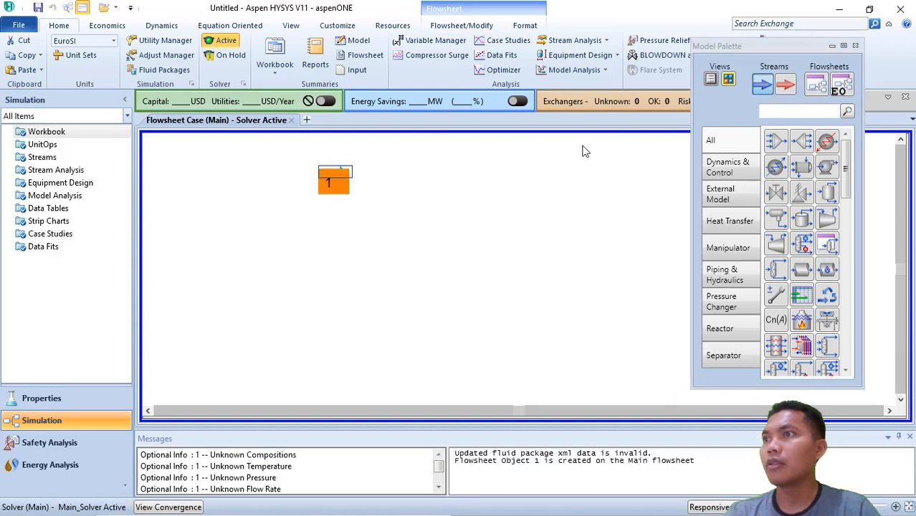
pyautogui.click(761, 84)
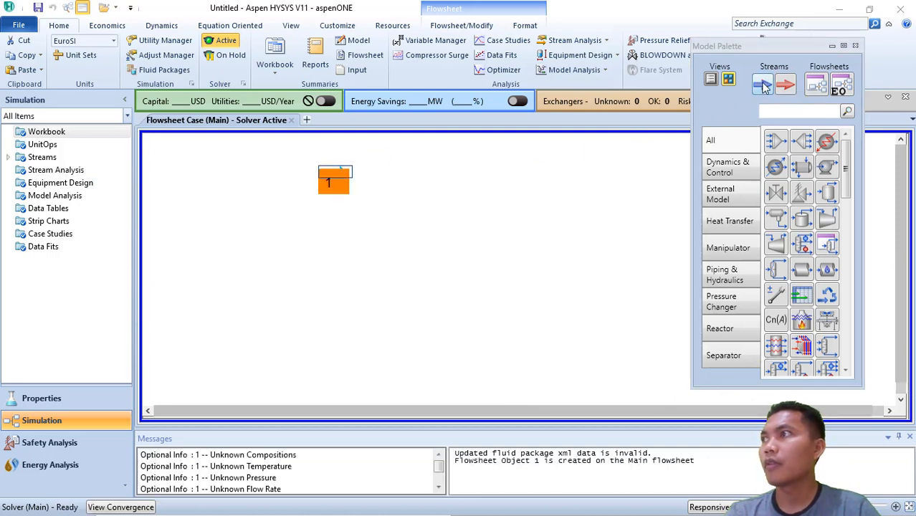
pyautogui.click(326, 269)
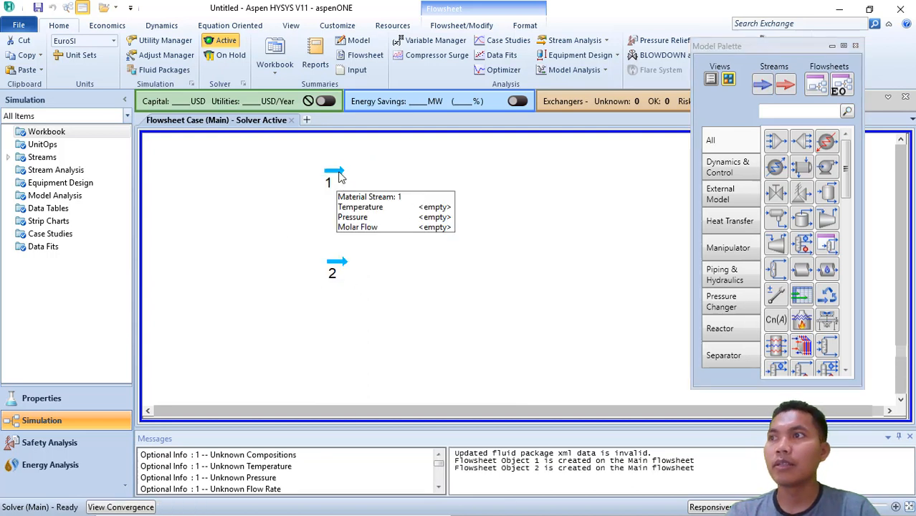
# Step: Open the upper material stream 1 and rename it Methane
pyautogui.click(330, 188)
pyautogui.doubleClick(329, 188)
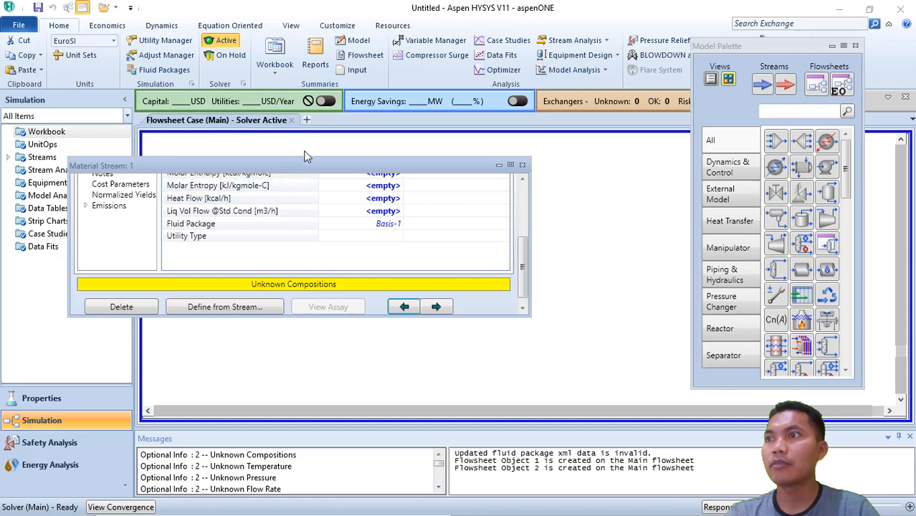
pyautogui.scroll(5, 523, 248)
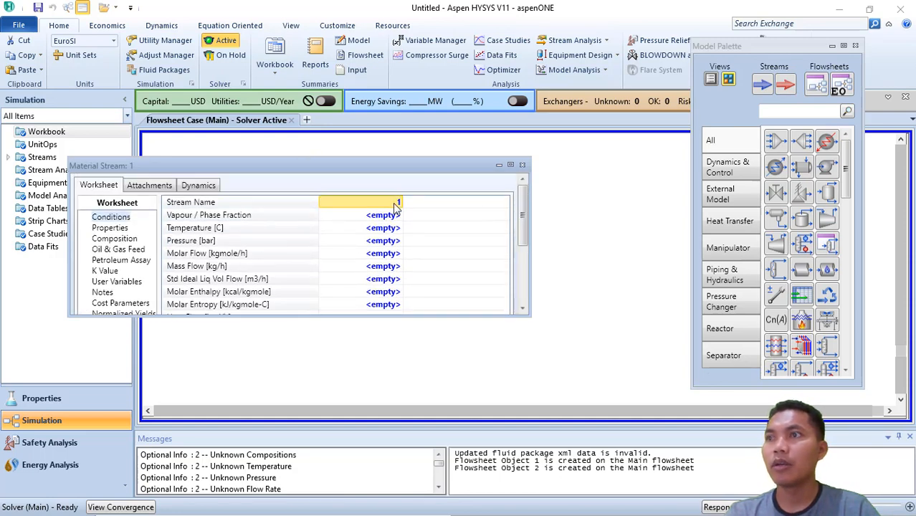
pyautogui.write('Methane')
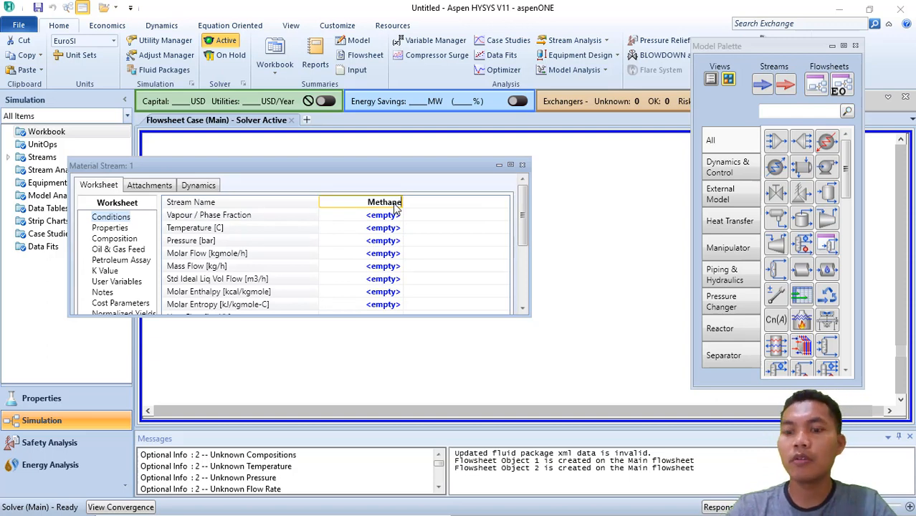
pyautogui.press('Return')
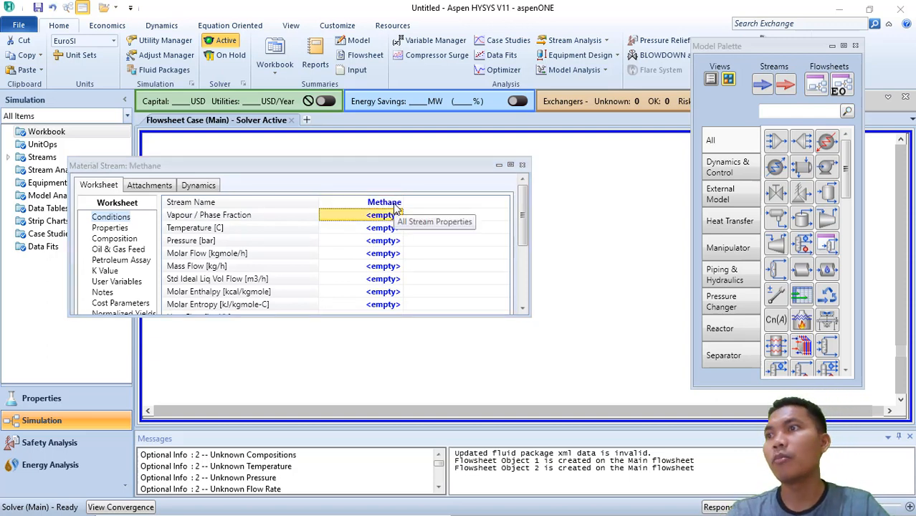
# Step: Set the Methane stream's temperature to 25 C, pressure to 2 bar and molar flow to 100 kgmole/h
pyautogui.press('Down')
pyautogui.write('2')
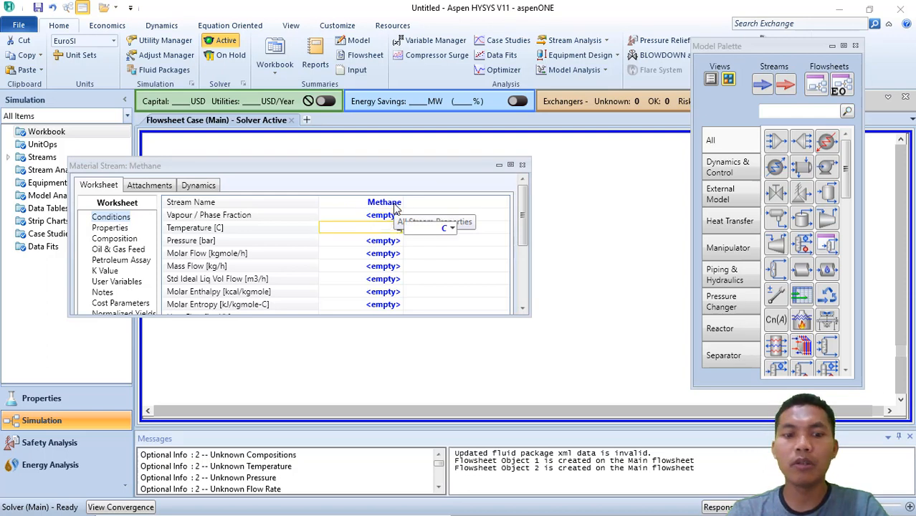
pyautogui.write('5')
pyautogui.press('Return')
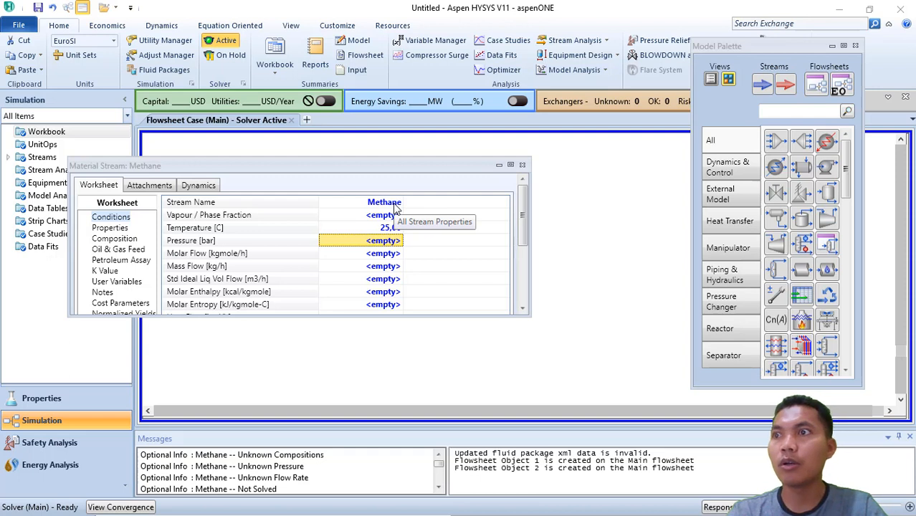
pyautogui.write('2')
pyautogui.press('Return')
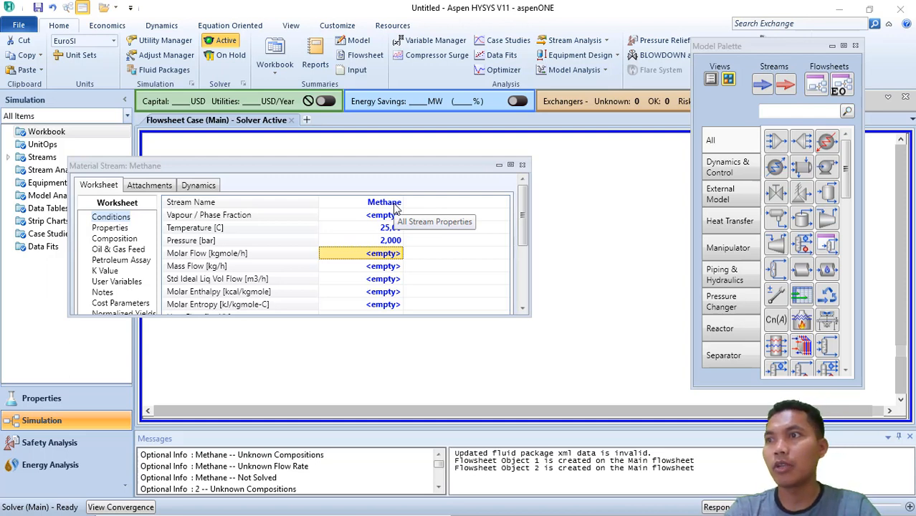
pyautogui.write('100')
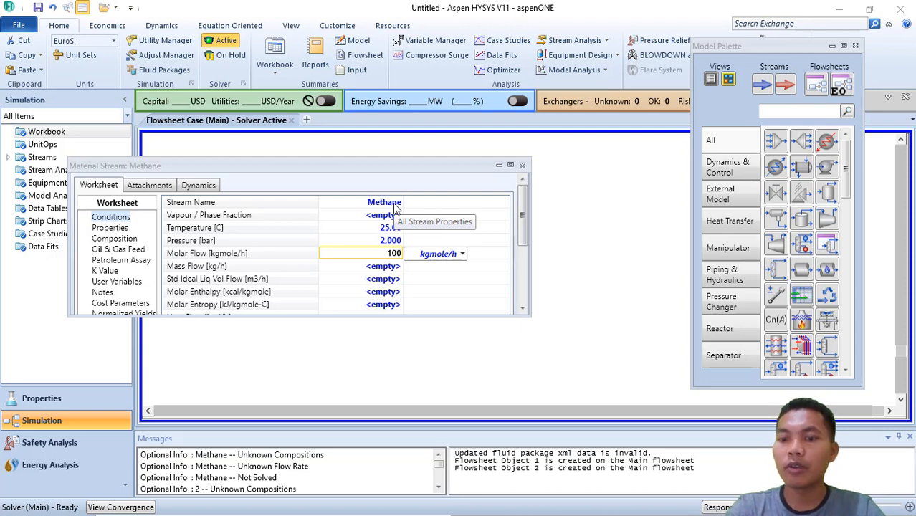
pyautogui.press('Return')
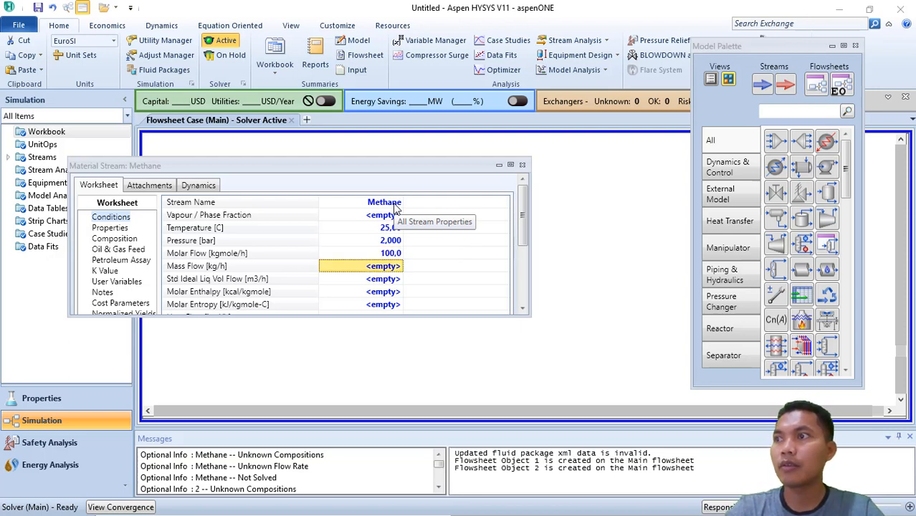
# Step: Define the Methane stream's composition with a Methane mole fraction of 1 and close the stream's window
pyautogui.moveTo(520, 209); pyautogui.dragTo(522, 290)
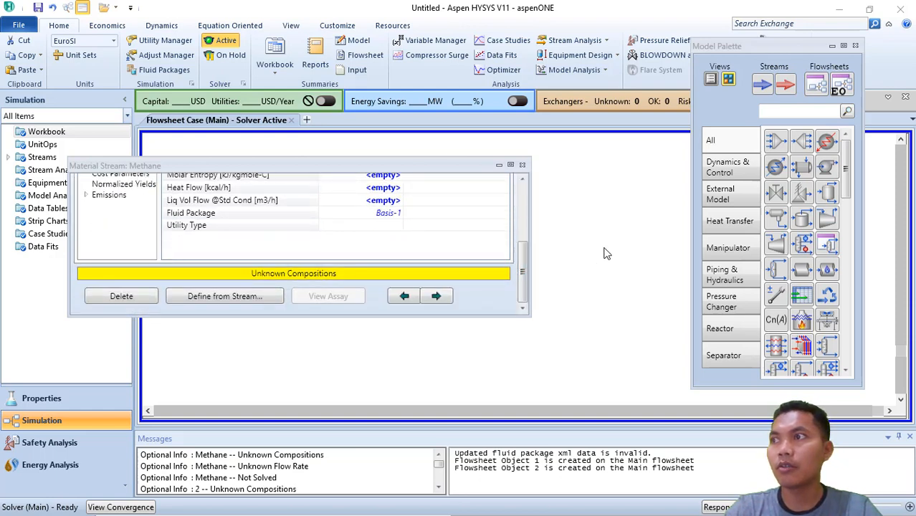
pyautogui.moveTo(523, 263); pyautogui.dragTo(526, 185)
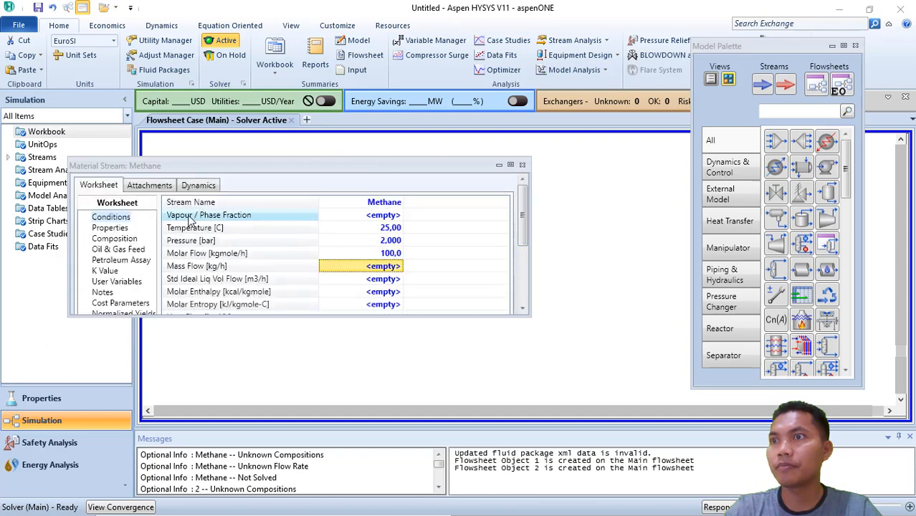
pyautogui.click(122, 240)
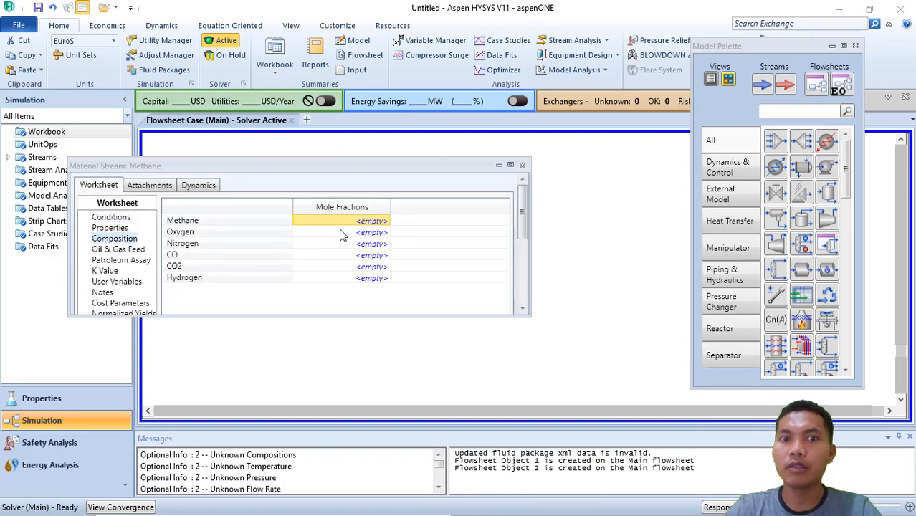
pyautogui.write('1')
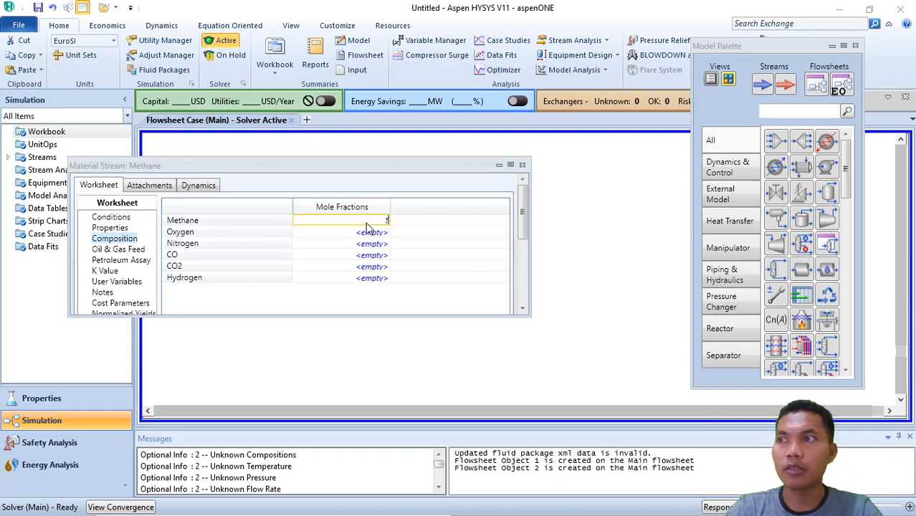
pyautogui.press('Return')
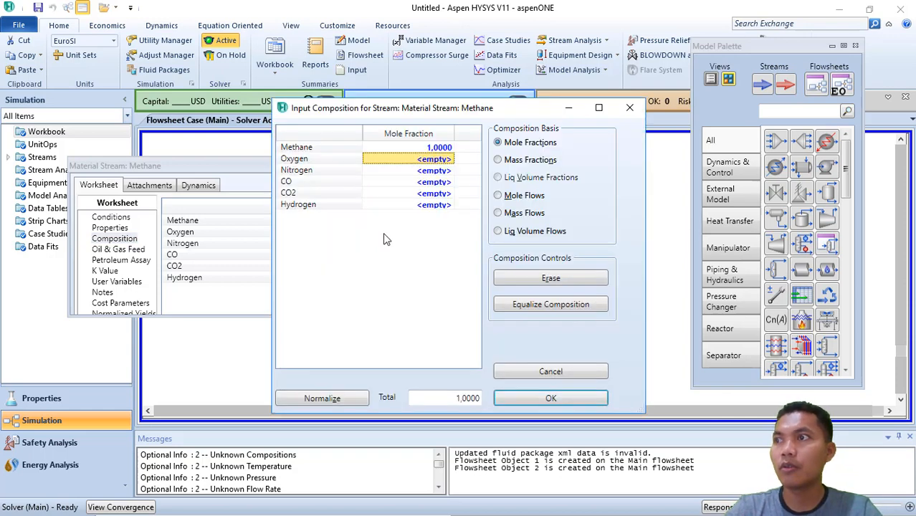
pyautogui.click(543, 398)
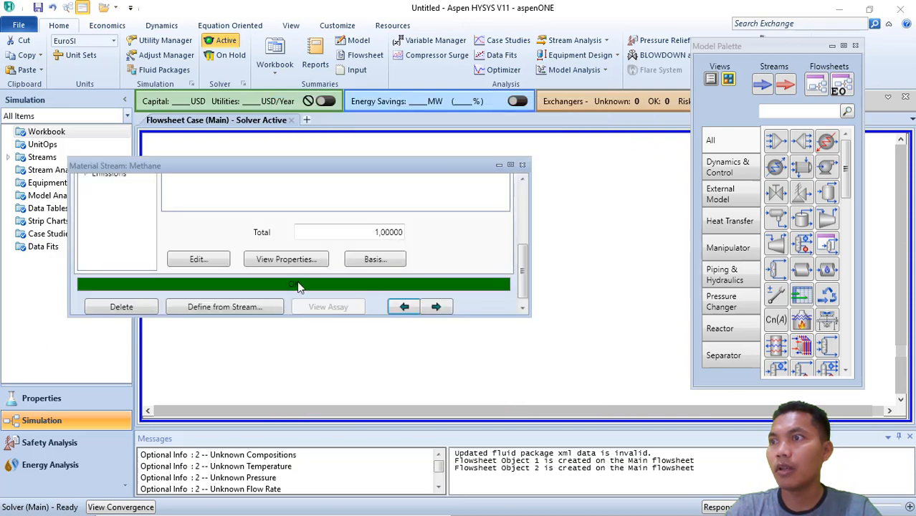
pyautogui.moveTo(522, 285); pyautogui.dragTo(520, 179)
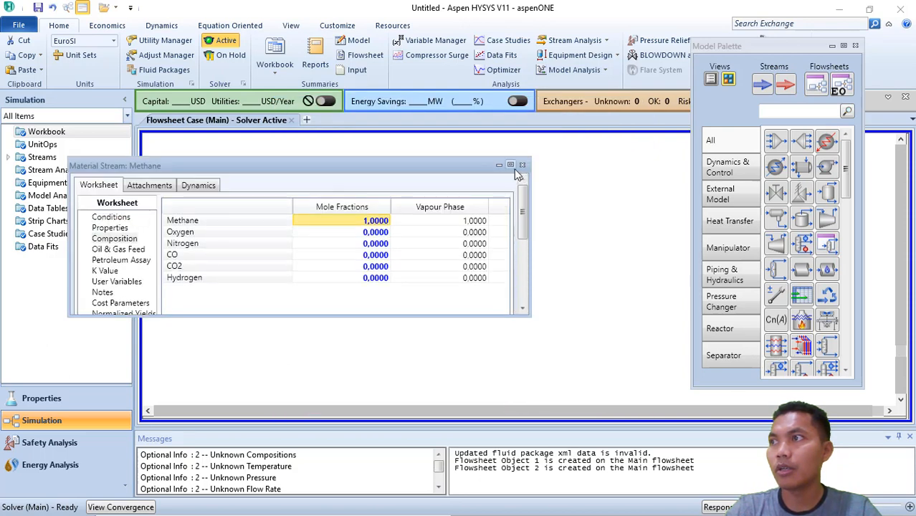
pyautogui.click(522, 166)
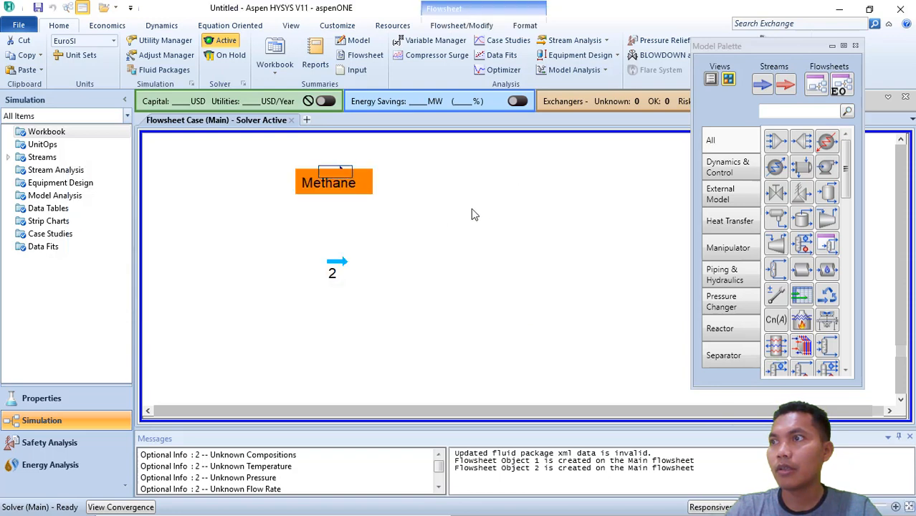
# Step: Open the lower material stream 2 and rename it Udara
pyautogui.click(429, 223)
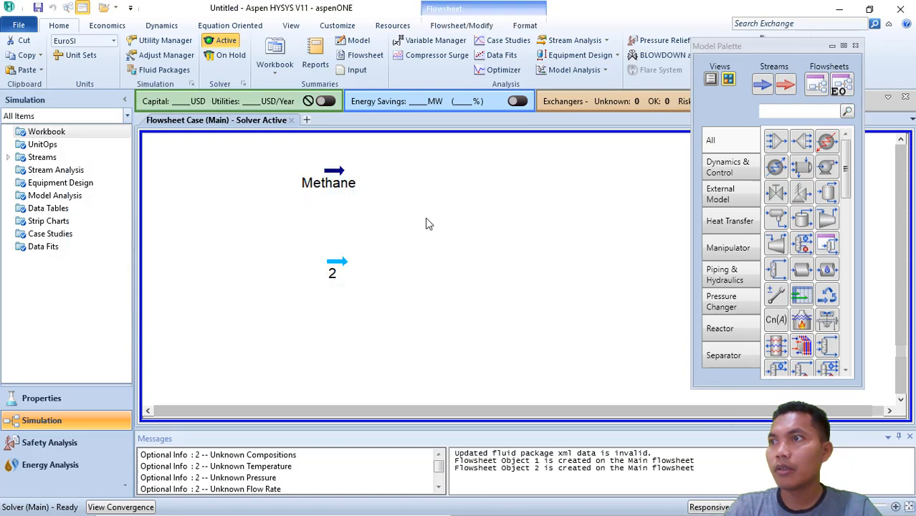
pyautogui.doubleClick(341, 266)
pyautogui.scroll(-5, 301, 248)
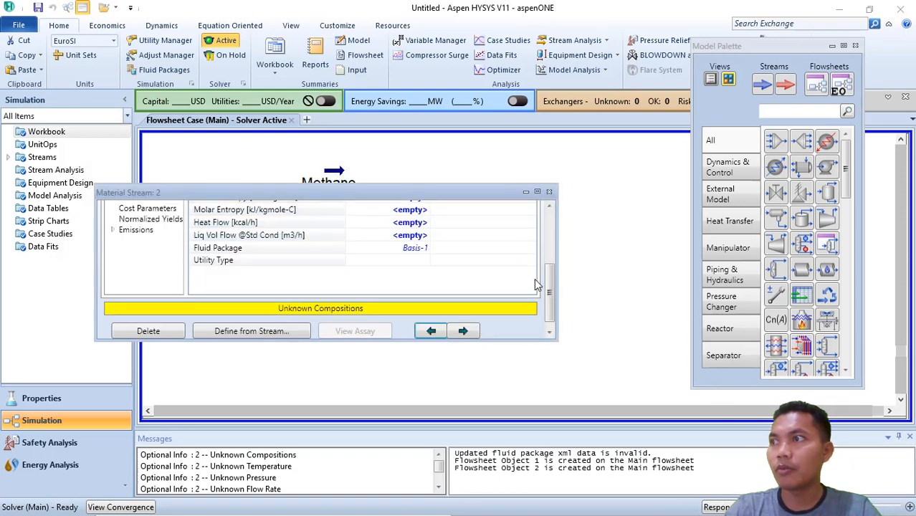
pyautogui.moveTo(550, 287); pyautogui.dragTo(551, 213)
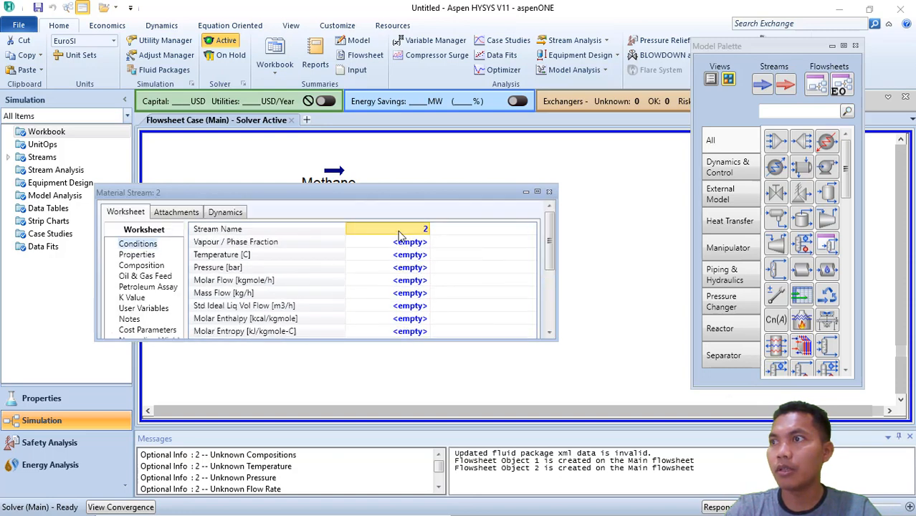
pyautogui.write('Udara')
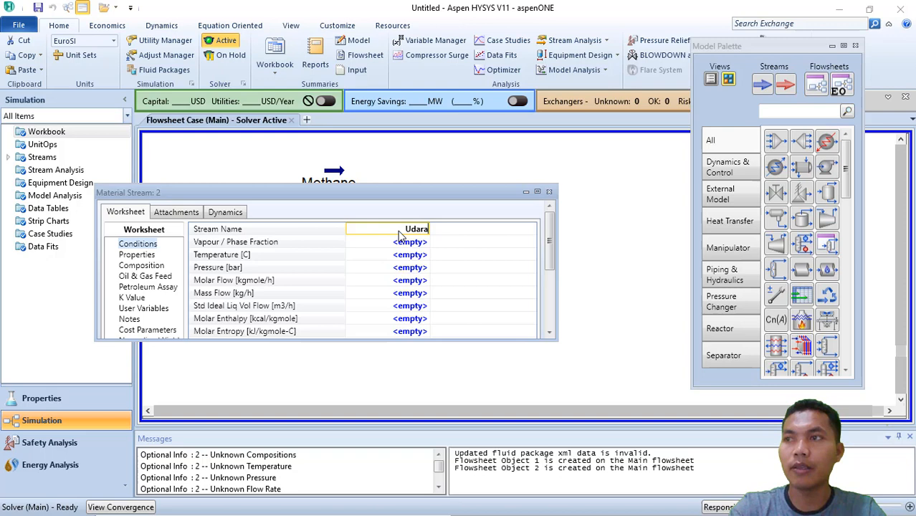
pyautogui.press('Return')
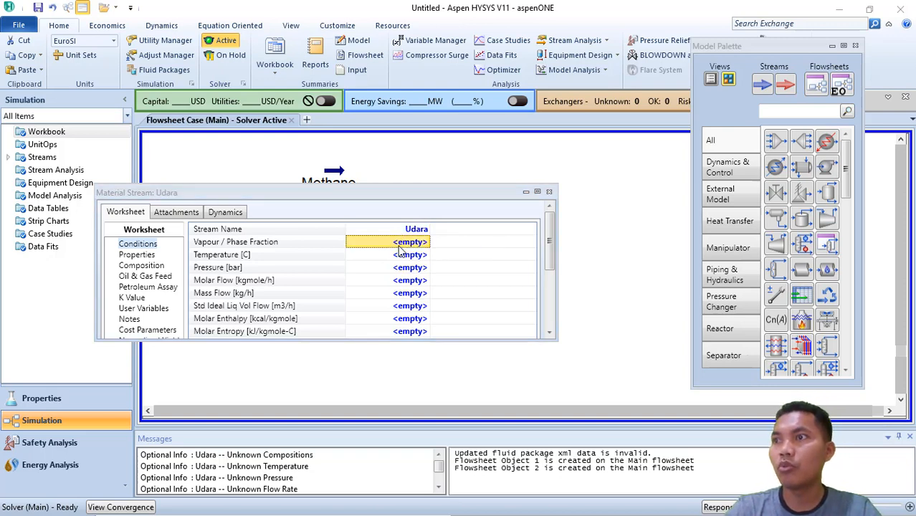
# Step: Set the Udara stream's temperature to 25 C, pressure to 2 bar and molar flow to 260 kgmole/h
pyautogui.click(406, 256)
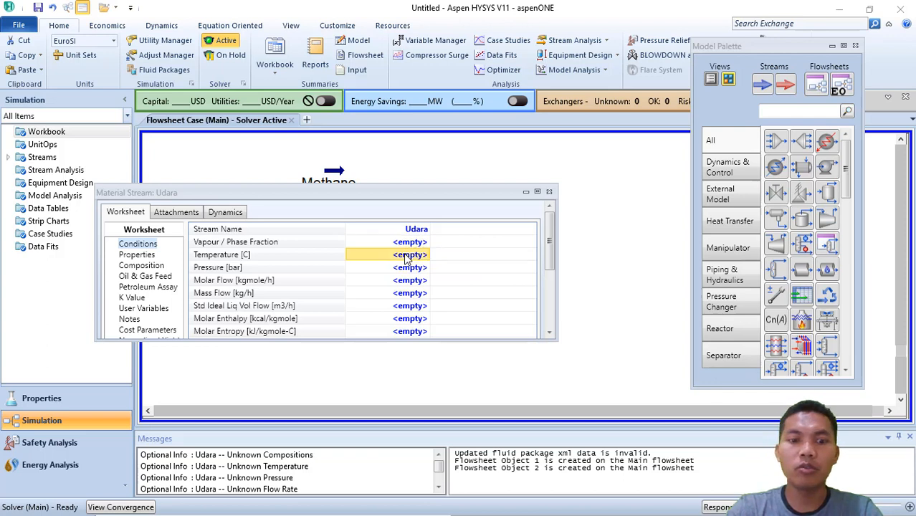
pyautogui.write('25')
pyautogui.press('Return')
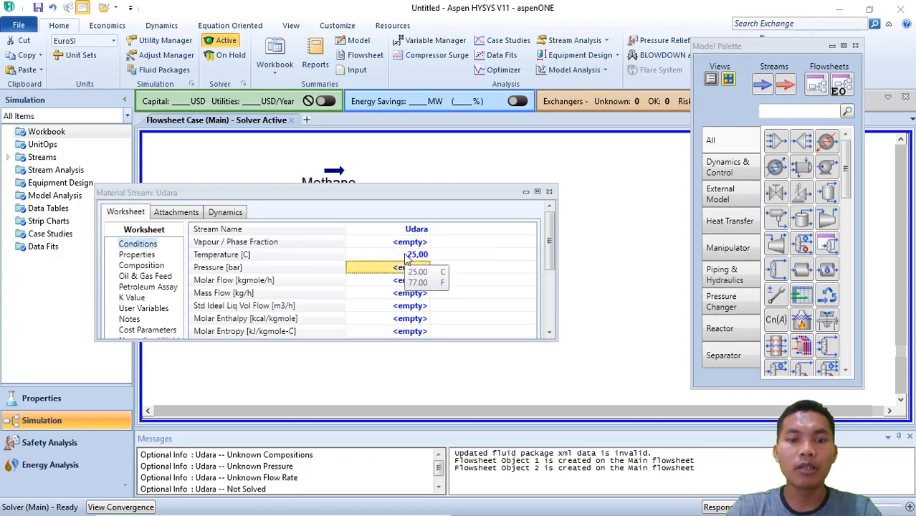
pyautogui.write('2')
pyautogui.press('Return')
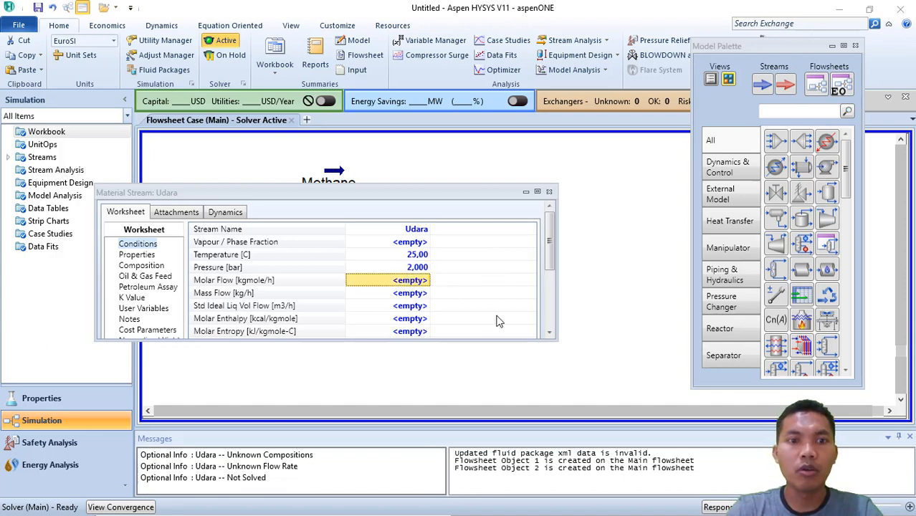
pyautogui.write('260')
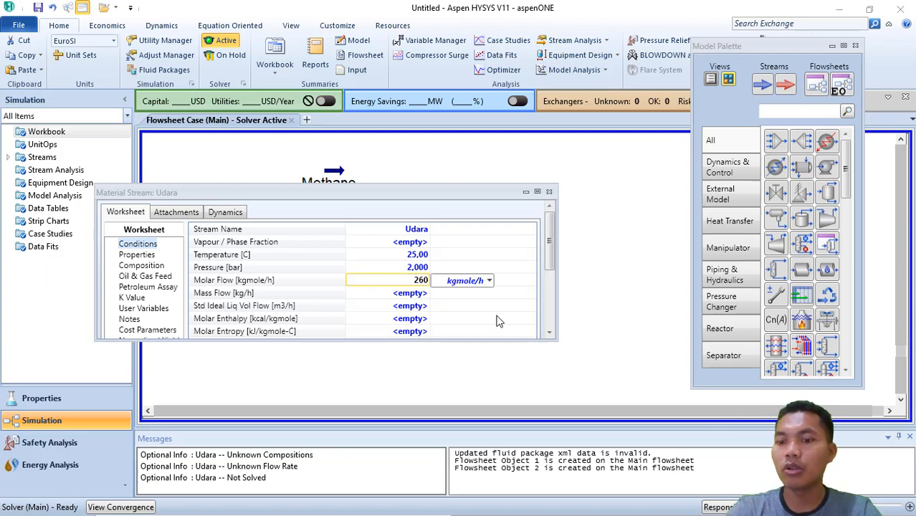
pyautogui.press('Return')
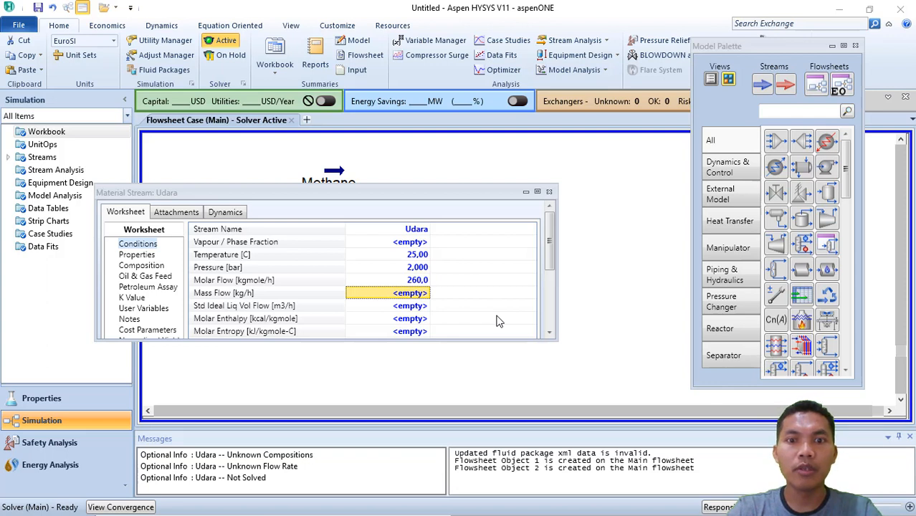
# Step: Define the Udara composition with mole fractions of 0.79 Nitrogen and 0.21 Oxygen, and close the stream's window
pyautogui.click(152, 269)
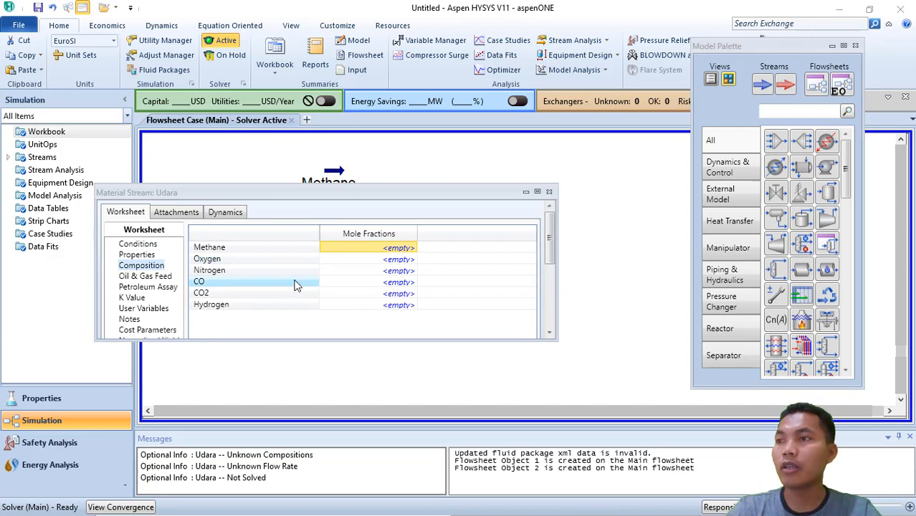
pyautogui.click(397, 271)
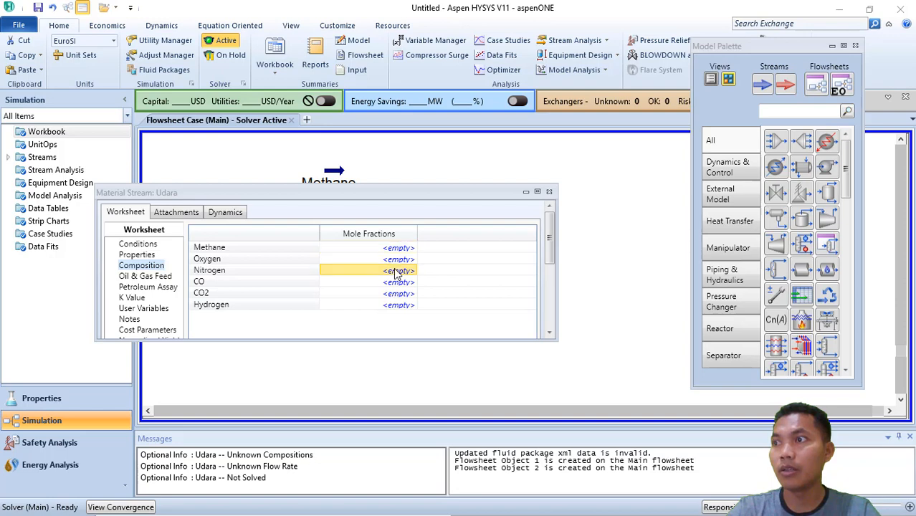
pyautogui.write('0')
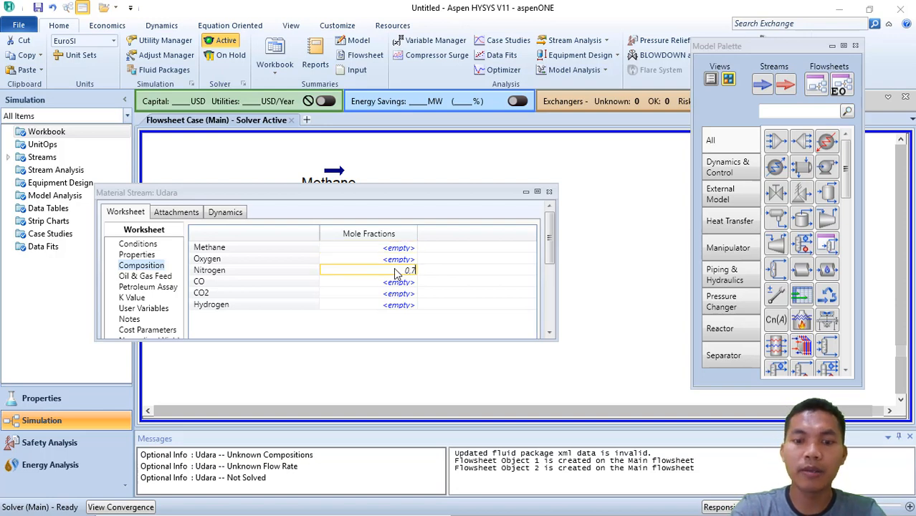
pyautogui.write('.79')
pyautogui.press('Return')
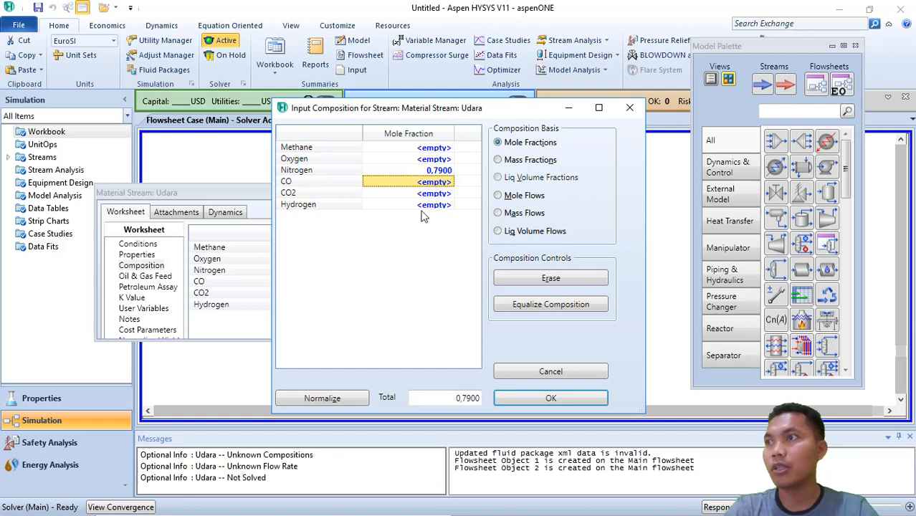
pyautogui.click(410, 160)
pyautogui.write('0,21')
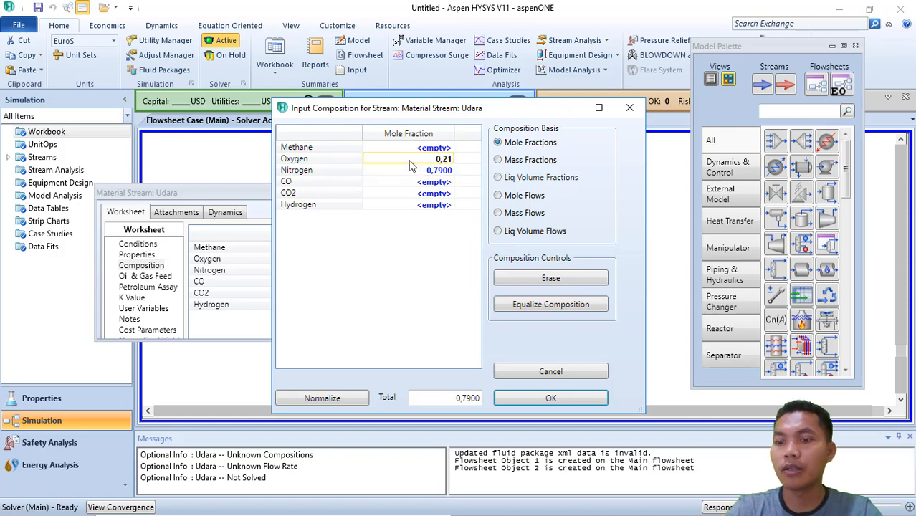
pyautogui.press('Return')
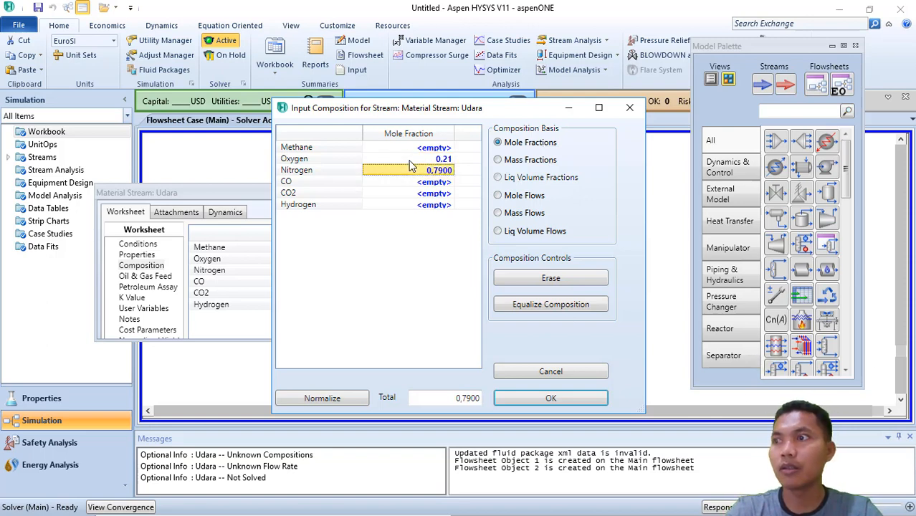
pyautogui.click(549, 398)
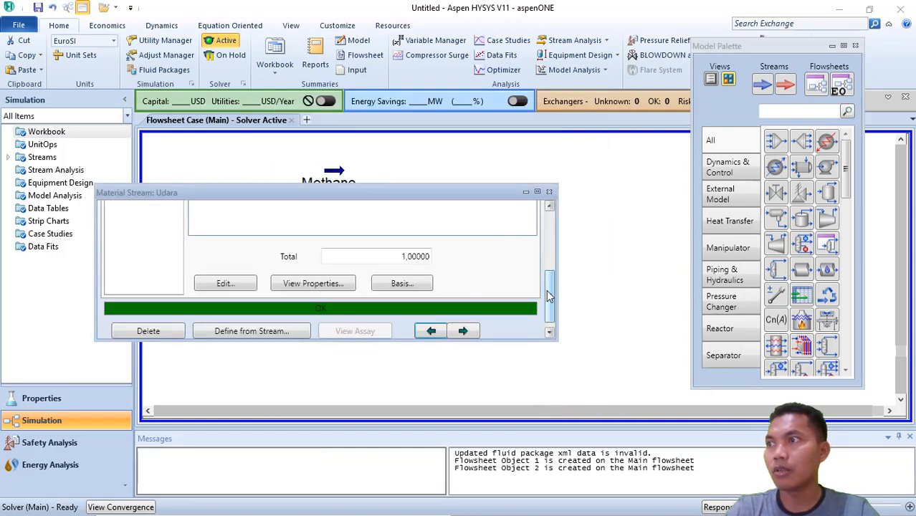
pyautogui.moveTo(553, 289); pyautogui.dragTo(553, 194)
pyautogui.click(549, 192)
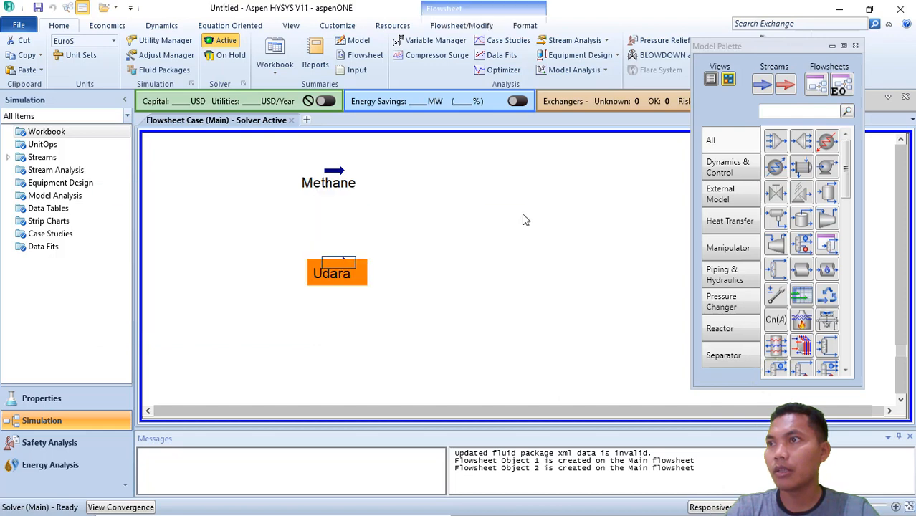
# Step: Shift the Udara stream slightly to line it up beneath the Methane stream on the flowsheet
pyautogui.moveTo(341, 275); pyautogui.dragTo(331, 276)
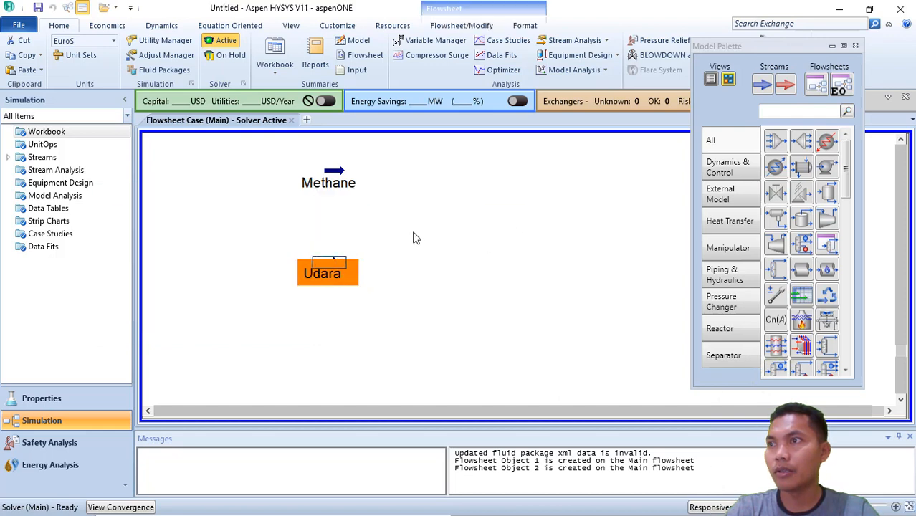
pyautogui.click(415, 236)
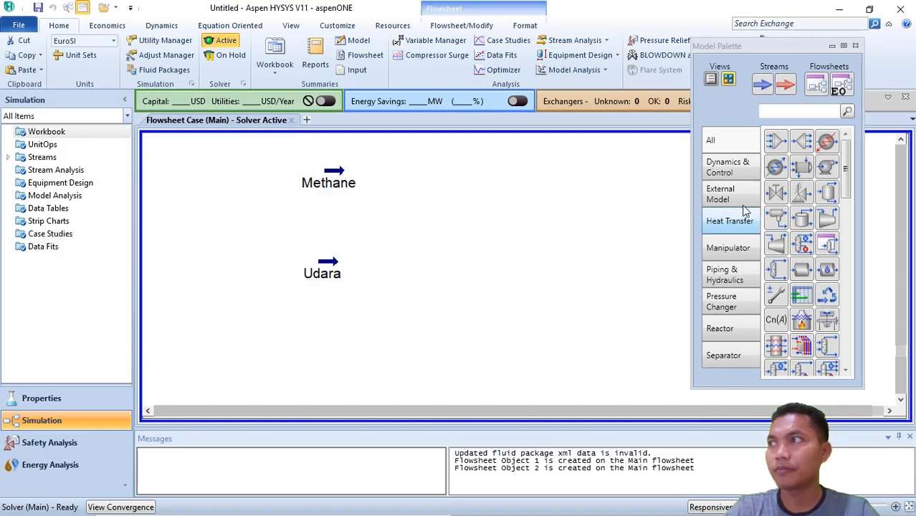
# Step: Add a Conversion Reactor to the flowsheet, close its window and position it just to the right of the two feed streams
pyautogui.click(901, 142)
pyautogui.click(901, 143)
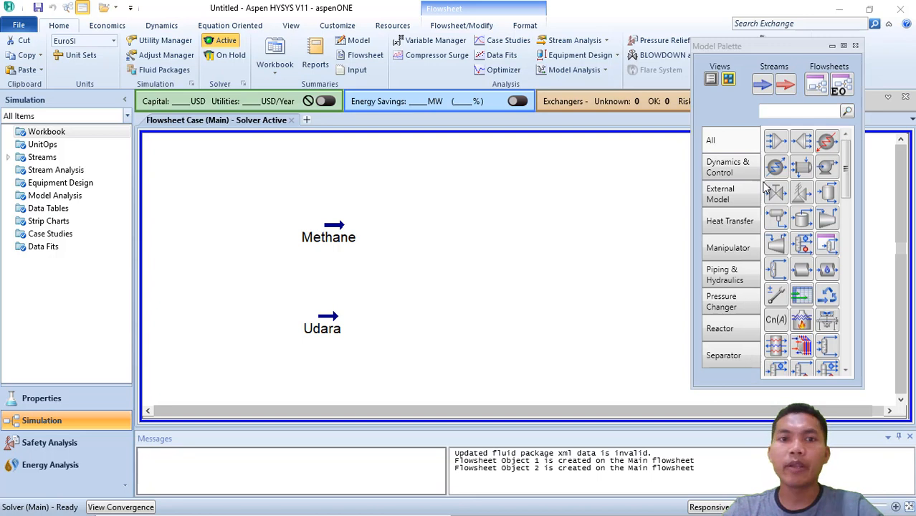
pyautogui.click(725, 330)
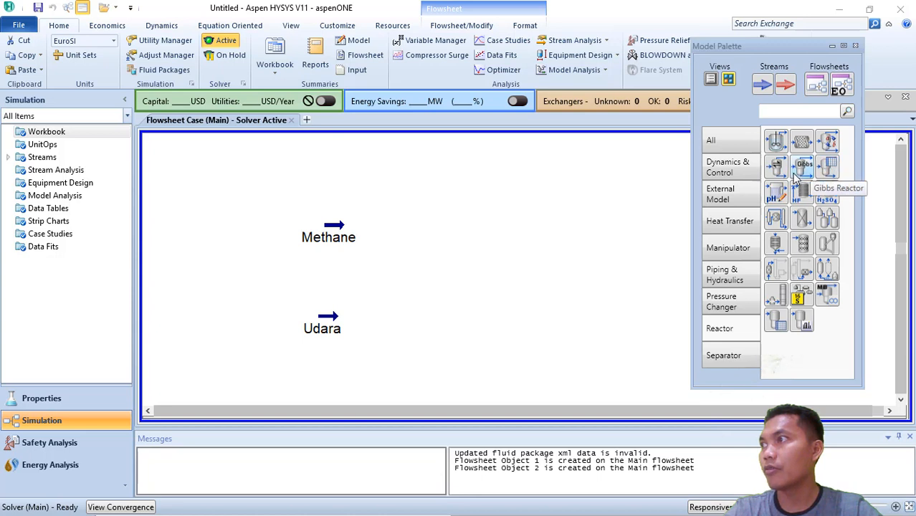
pyautogui.doubleClick(831, 143)
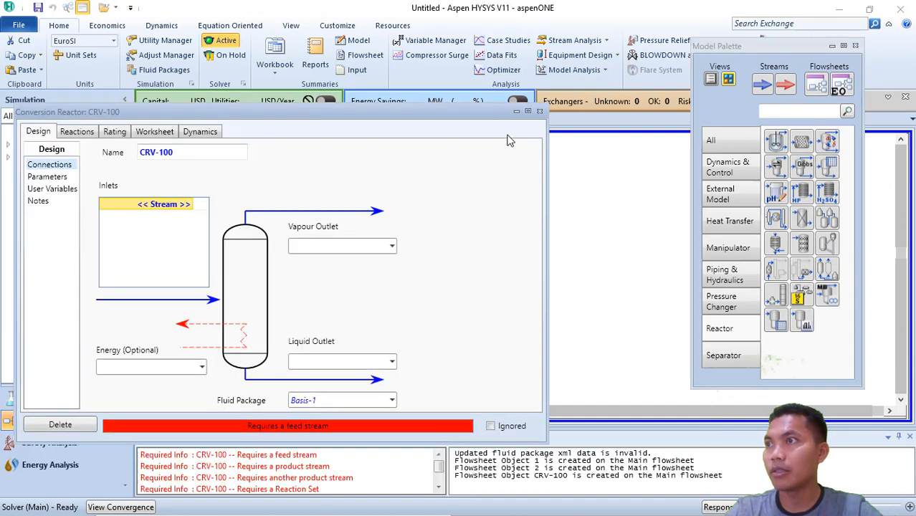
pyautogui.click(540, 111)
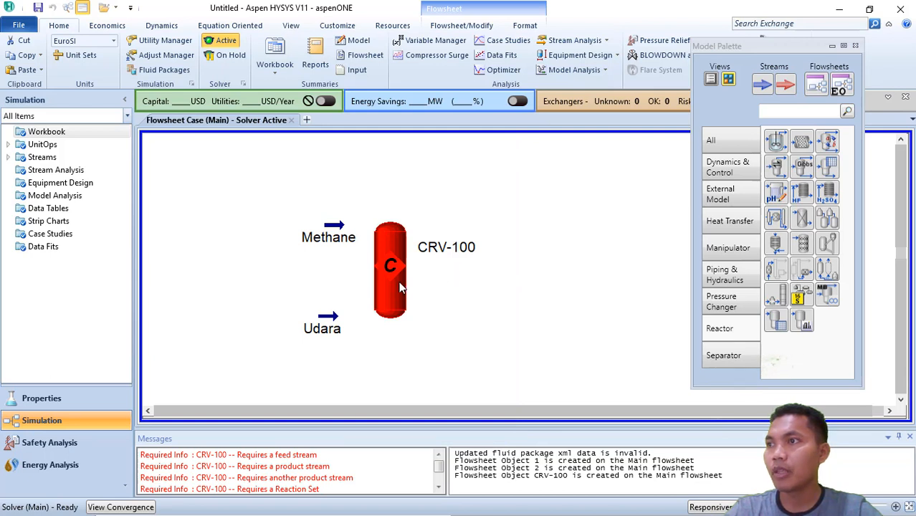
pyautogui.moveTo(399, 282); pyautogui.dragTo(411, 288)
pyautogui.click(539, 302)
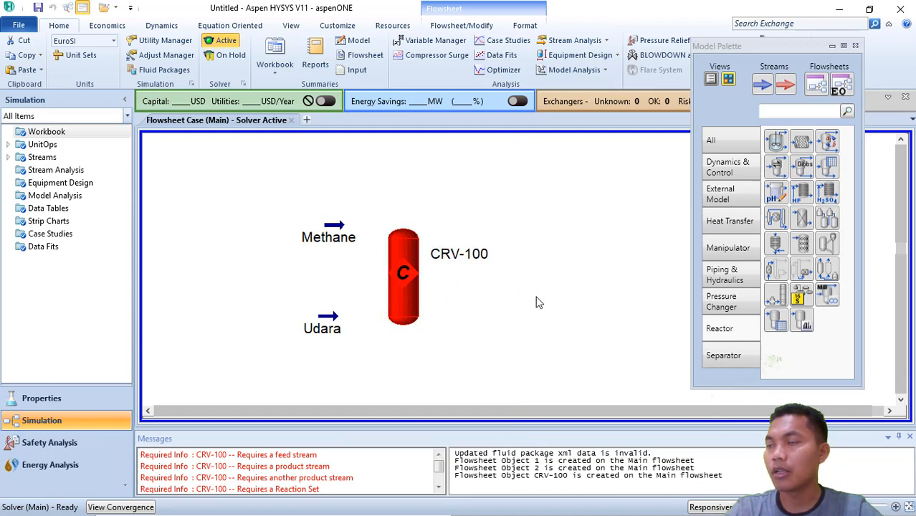
# Step: Open the conversion reactor's connections and rename the reactor Reaksi_Oksidasi
pyautogui.doubleClick(411, 277)
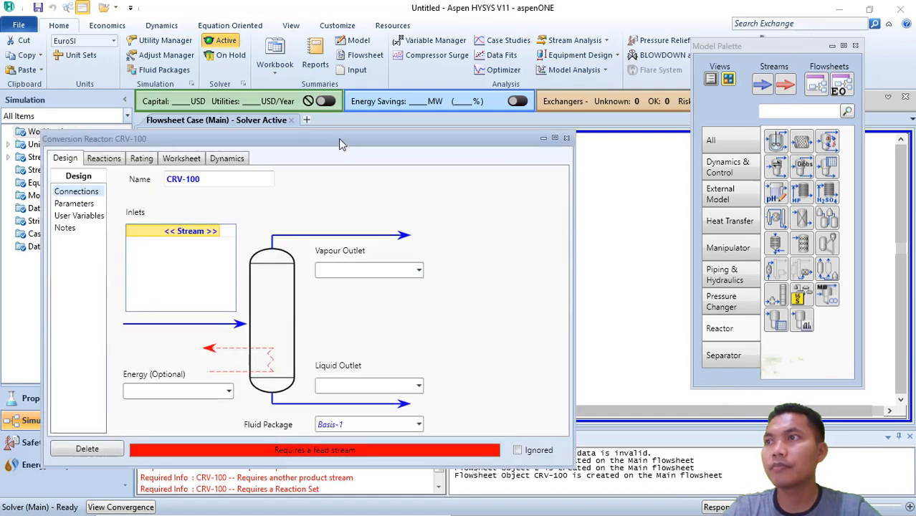
pyautogui.moveTo(340, 143); pyautogui.dragTo(459, 69)
pyautogui.click(352, 103)
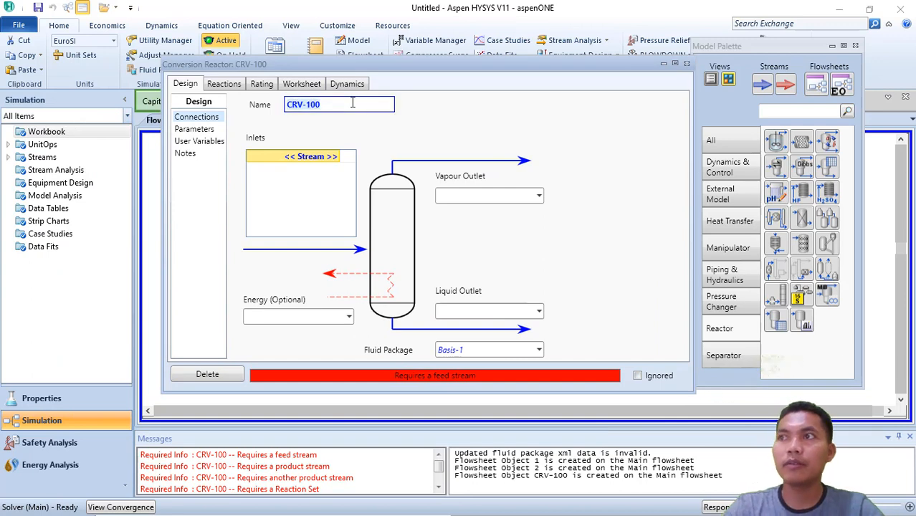
pyautogui.press('BackSpace')
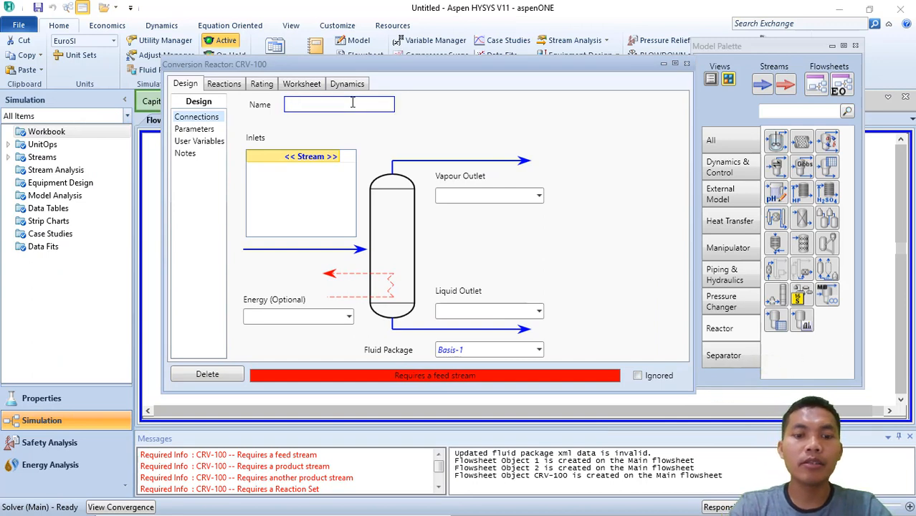
pyautogui.write('Reaksi_')
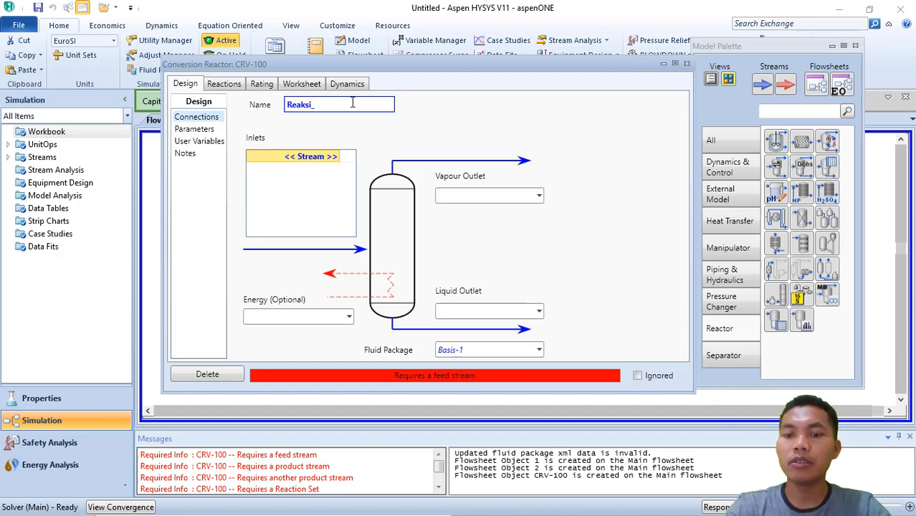
pyautogui.write(' Oksidasi')
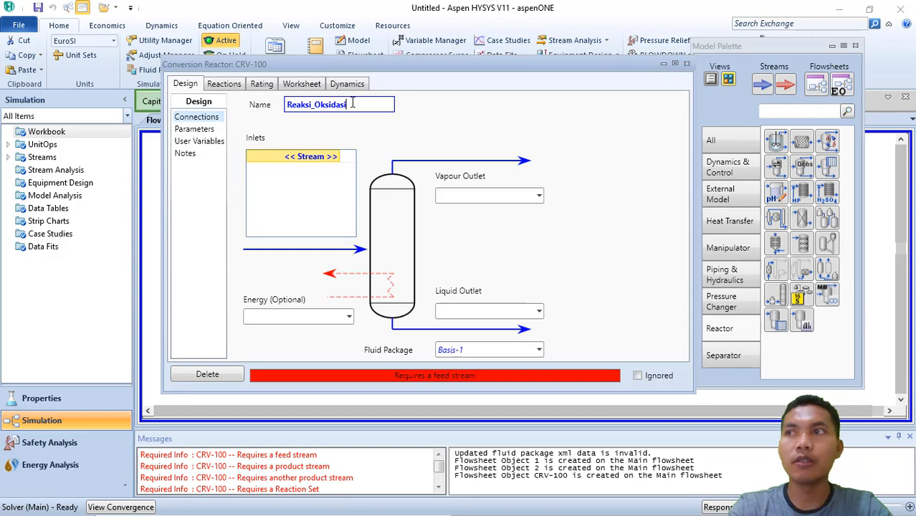
# Step: Connect the Methane and Udara streams as inlets of the Reaksi_Oksidasi reactor
pyautogui.click(336, 157)
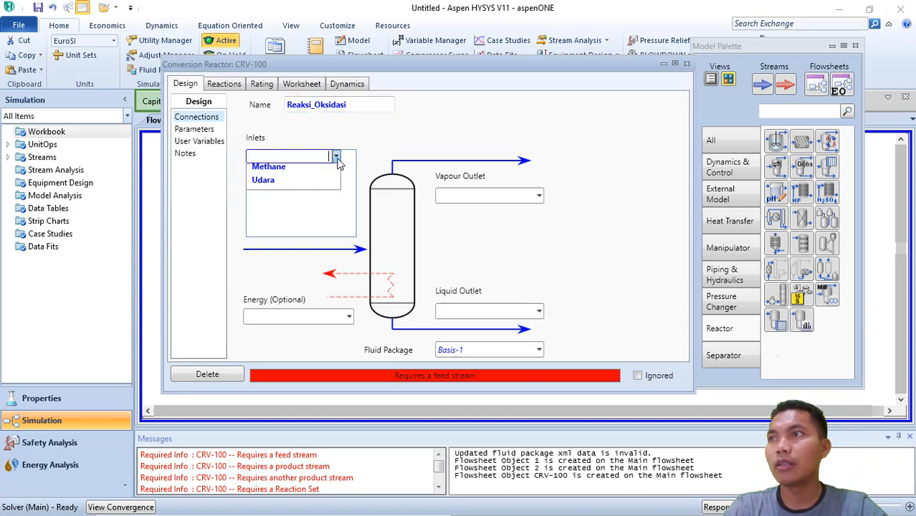
pyautogui.click(302, 170)
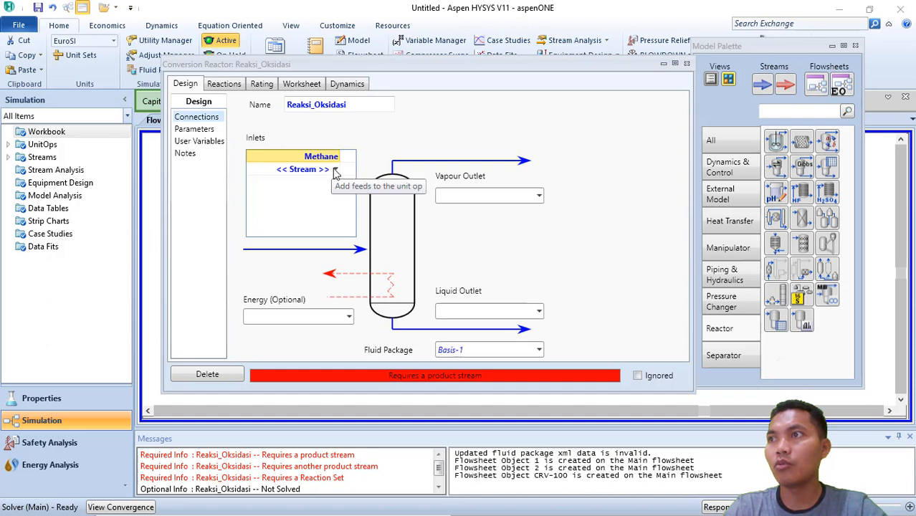
pyautogui.click(334, 171)
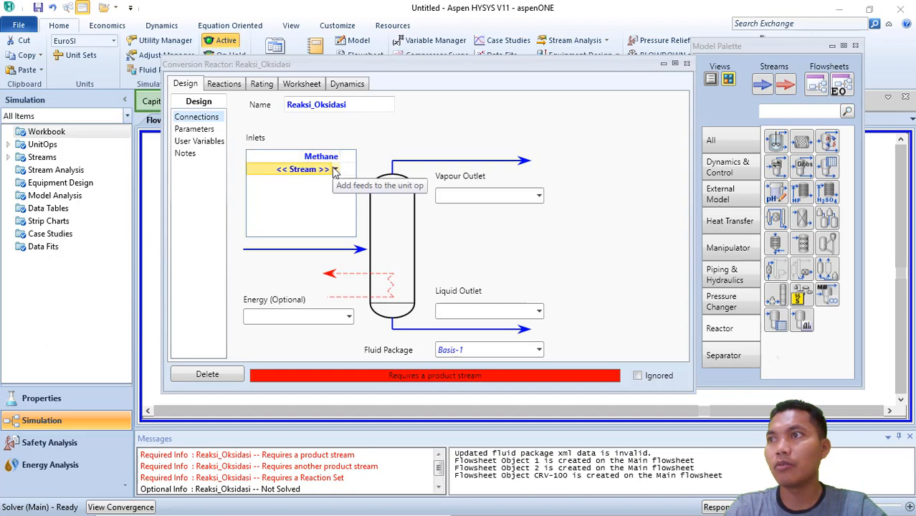
pyautogui.click(335, 171)
pyautogui.click(308, 189)
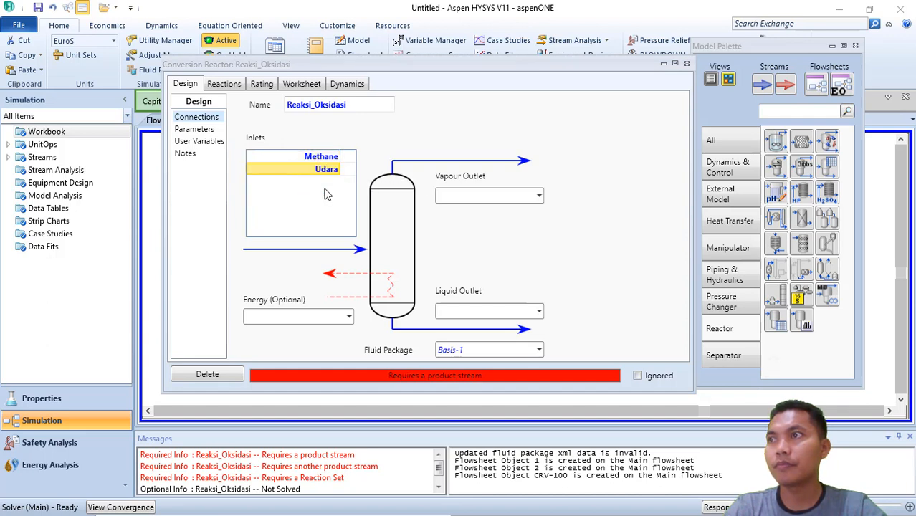
# Step: Create a vapour outlet stream named Vap_oks on the Reaksi_Oksidasi reactor
pyautogui.click(500, 196)
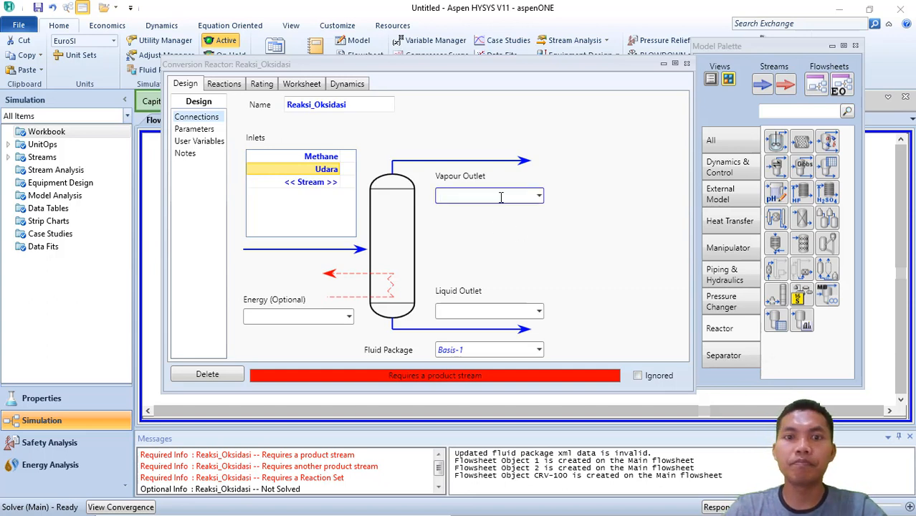
pyautogui.write('vap')
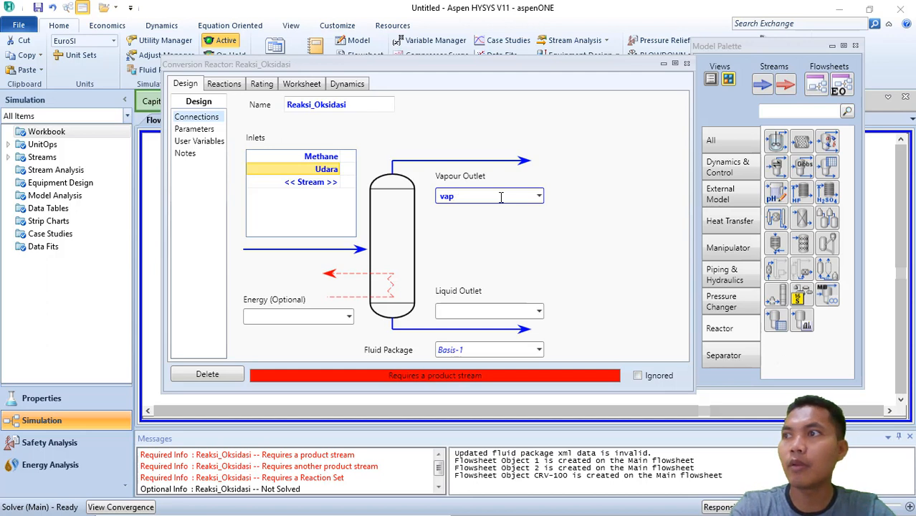
pyautogui.press('BackSpace')
pyautogui.press('BackSpace')
pyautogui.press('BackSpace')
pyautogui.write('Vap ')
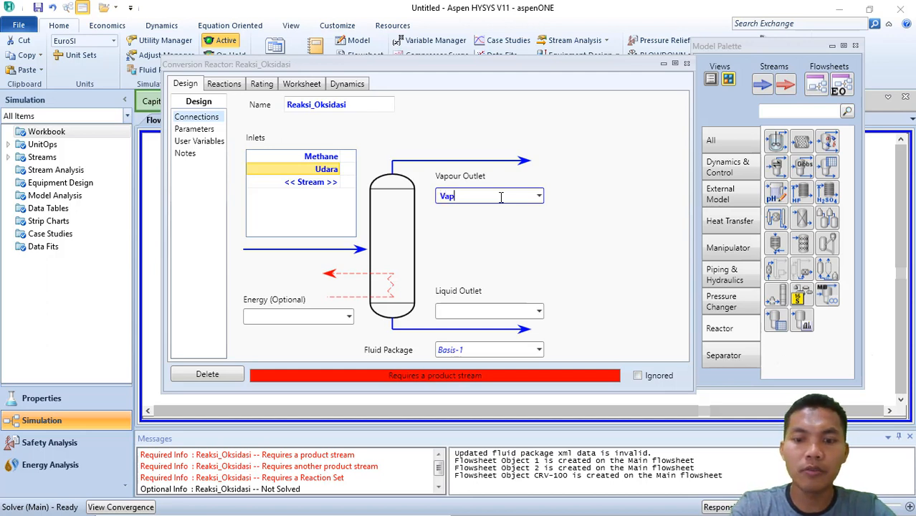
pyautogui.write('oks')
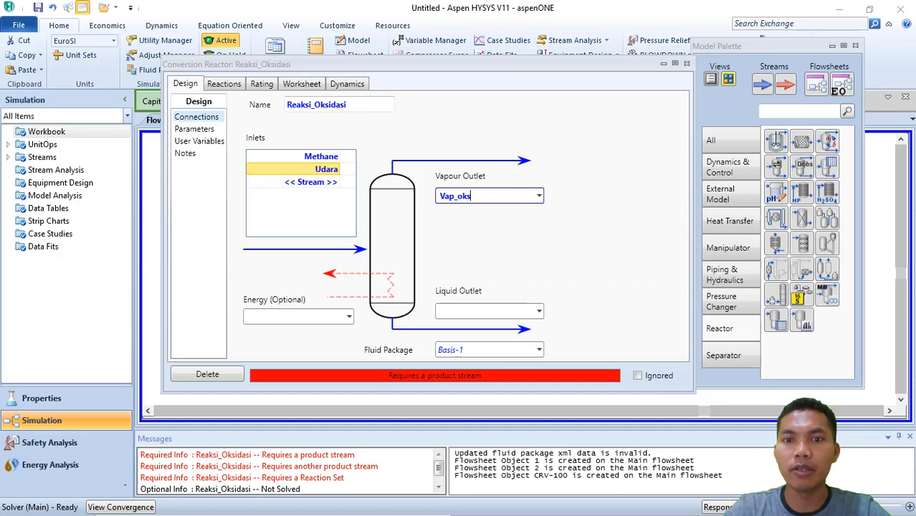
pyautogui.press('Return')
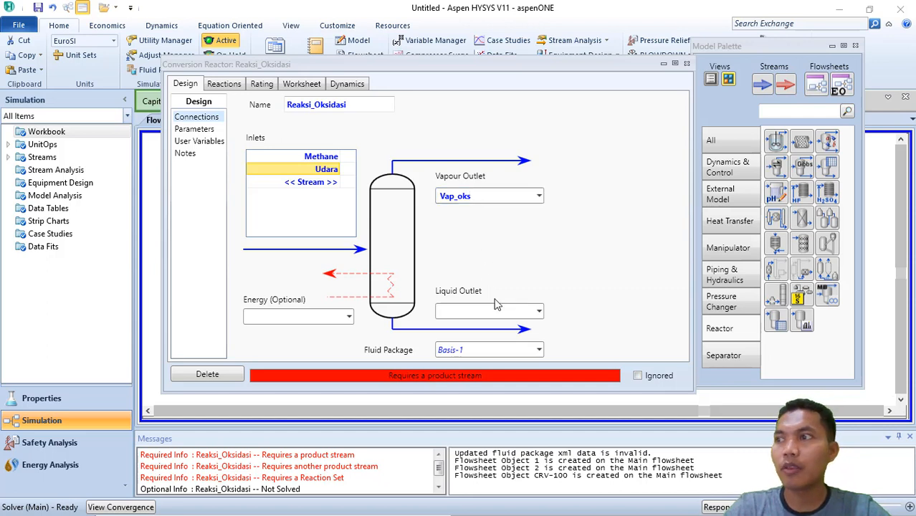
# Step: Create a liquid outlet stream named Liq_oks on the Reaksi_Oksidasi reactor
pyautogui.click(504, 312)
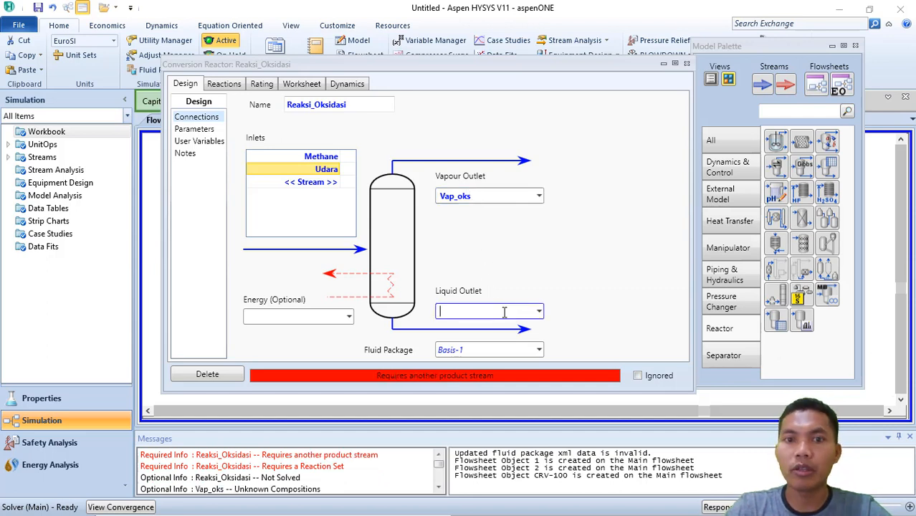
pyautogui.write('Liq_')
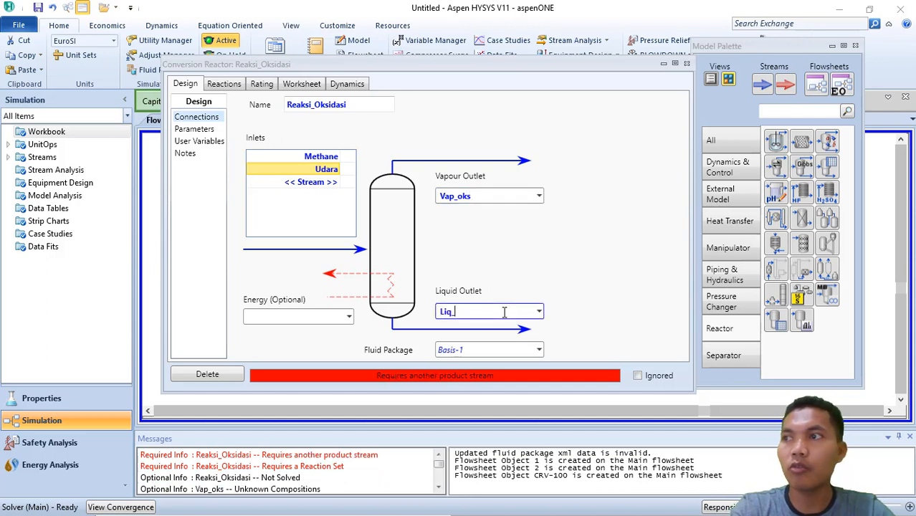
pyautogui.write('oks')
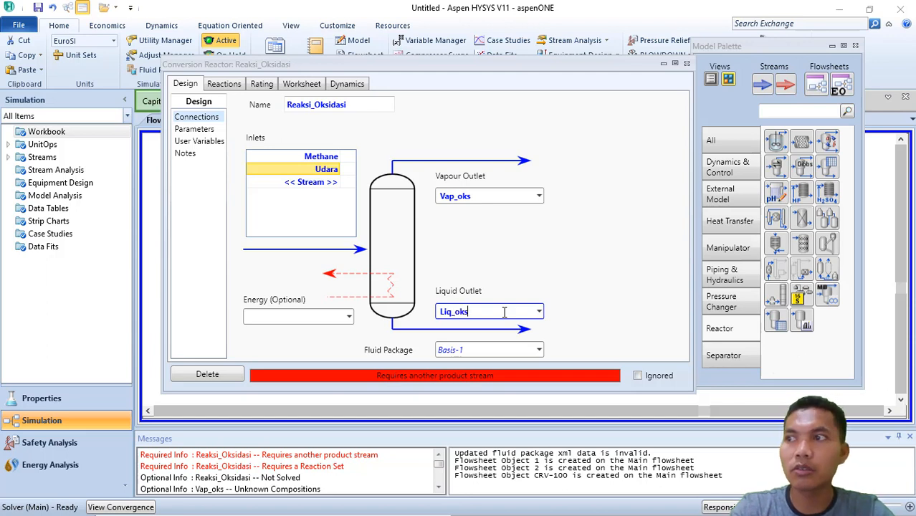
pyautogui.press('Return')
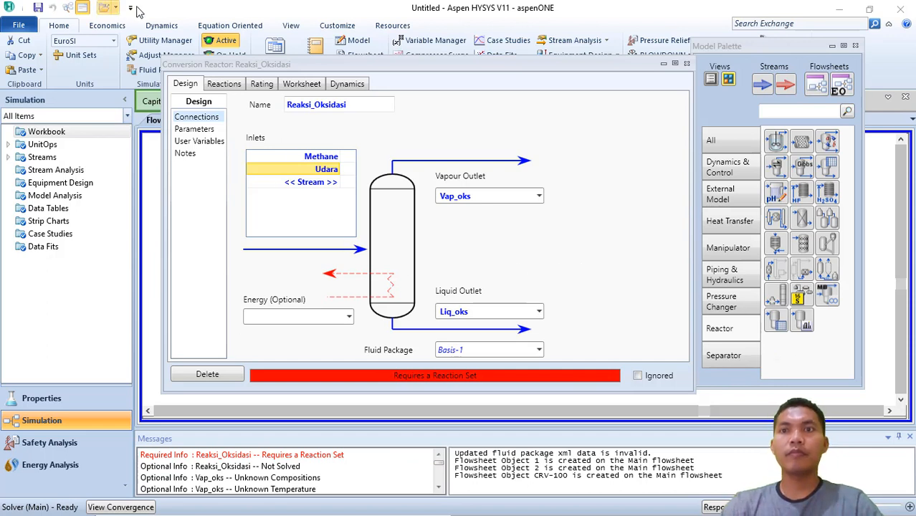
# Step: Assign the reaction set Set-1 to the Reaksi_Oksidasi reactor
pyautogui.click(228, 84)
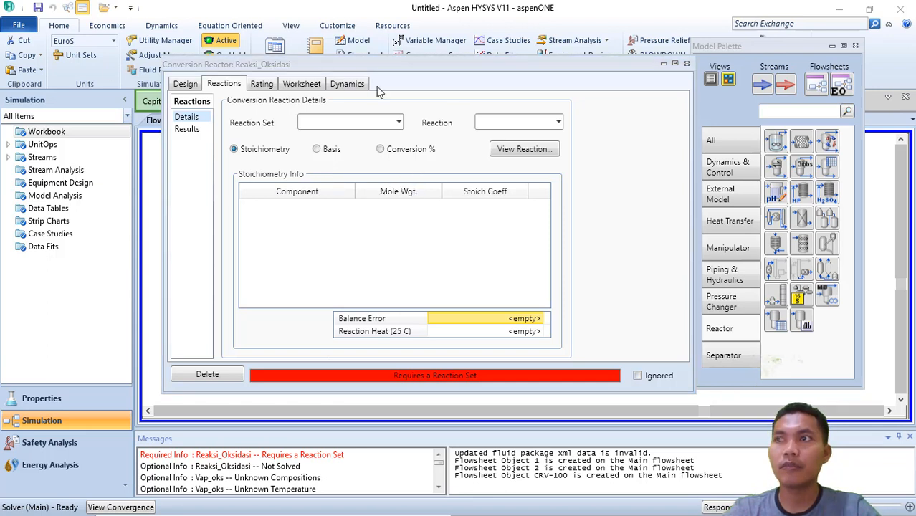
pyautogui.click(398, 123)
pyautogui.click(333, 141)
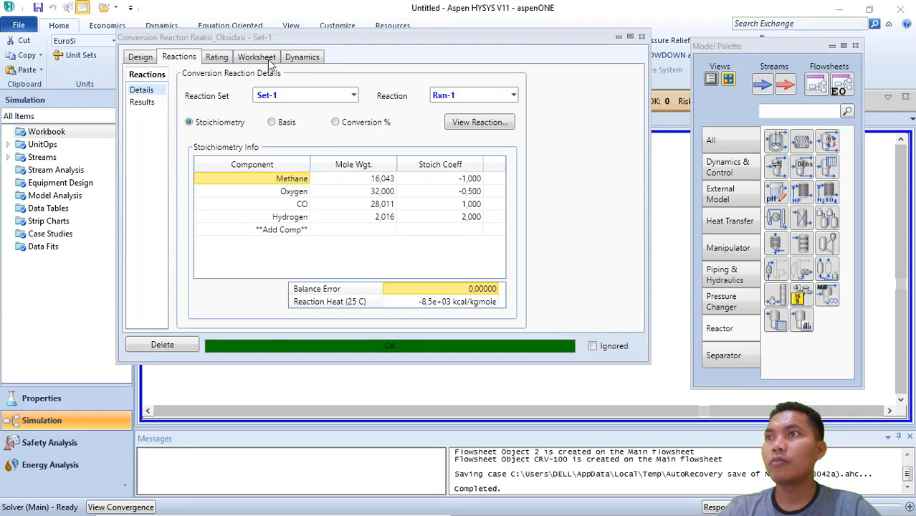
# Step: Review the reactor's stream conditions and compositions in its worksheet, and close the reactor window
pyautogui.click(265, 58)
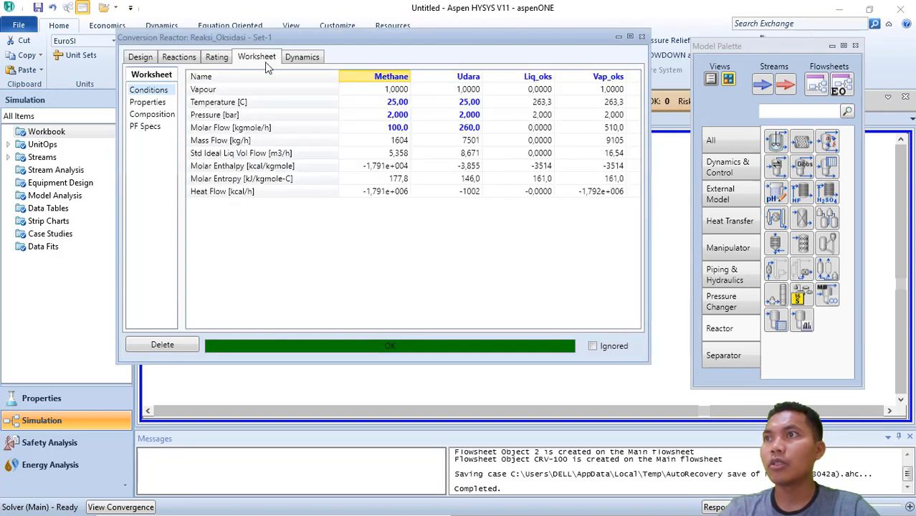
pyautogui.click(152, 115)
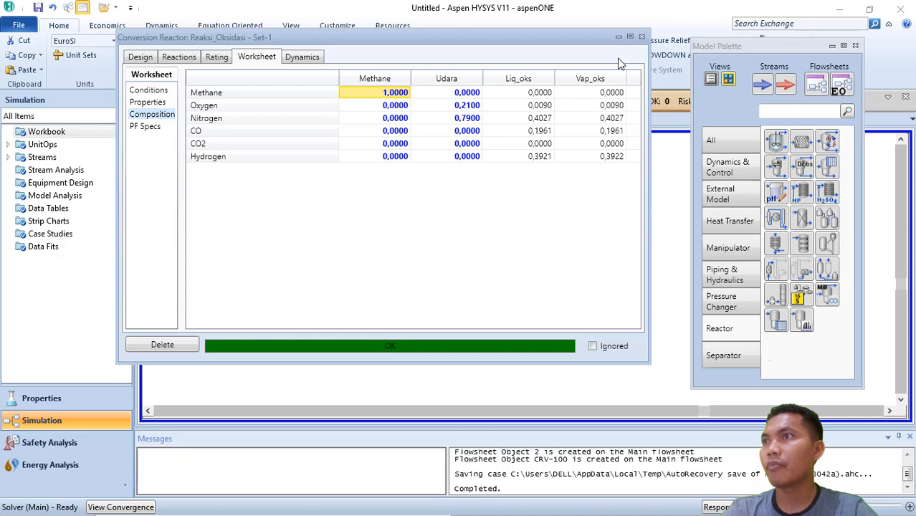
pyautogui.click(642, 37)
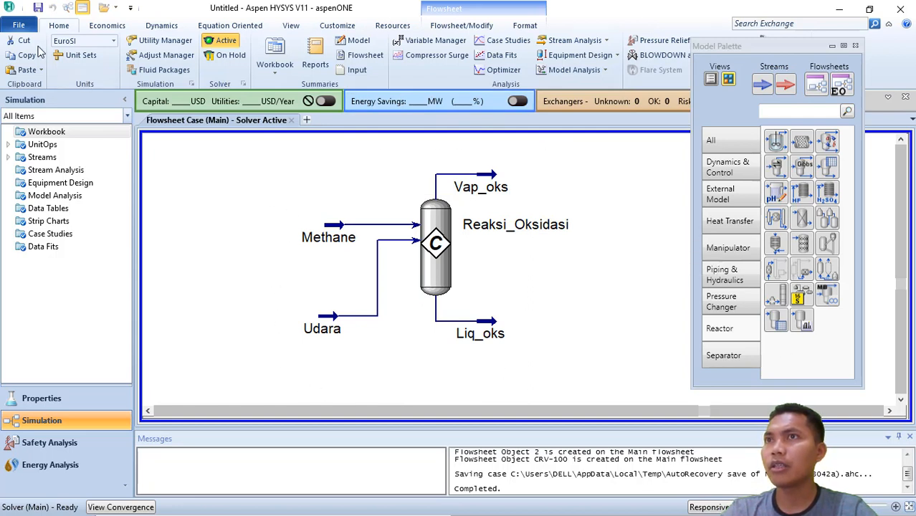
# Step: Save the simulation case as 4.1 in the Modul 4 folder
pyautogui.click(40, 6)
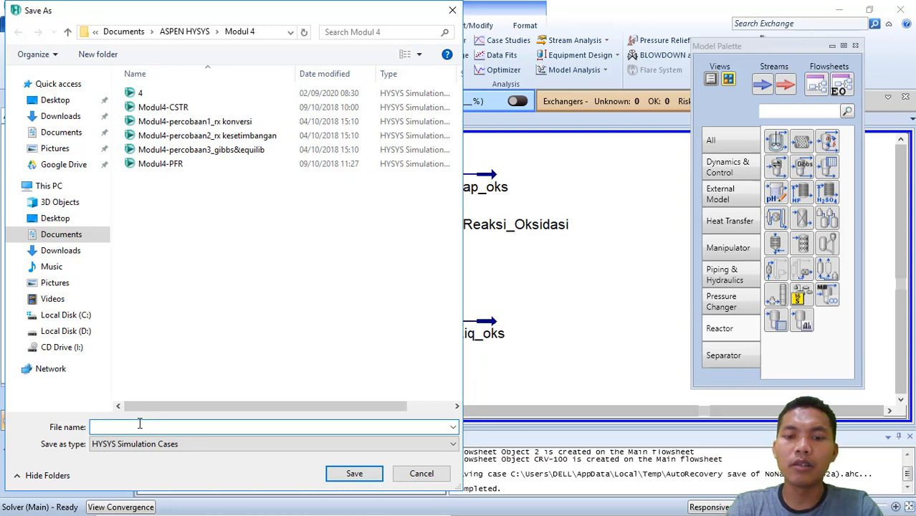
pyautogui.write('4')
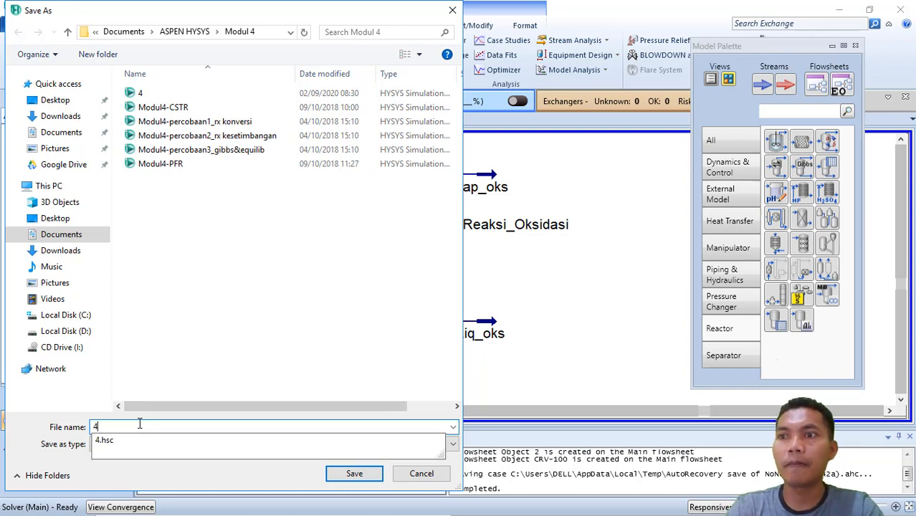
pyautogui.write('.1')
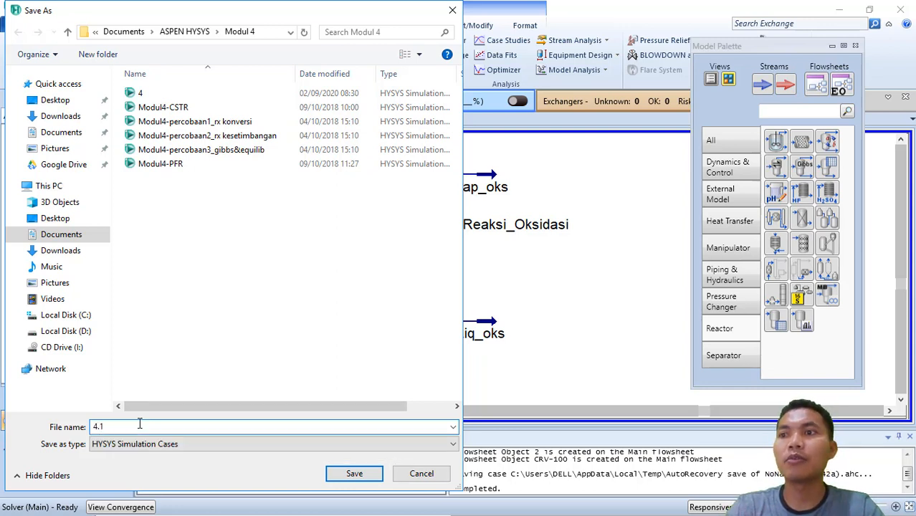
pyautogui.click(341, 476)
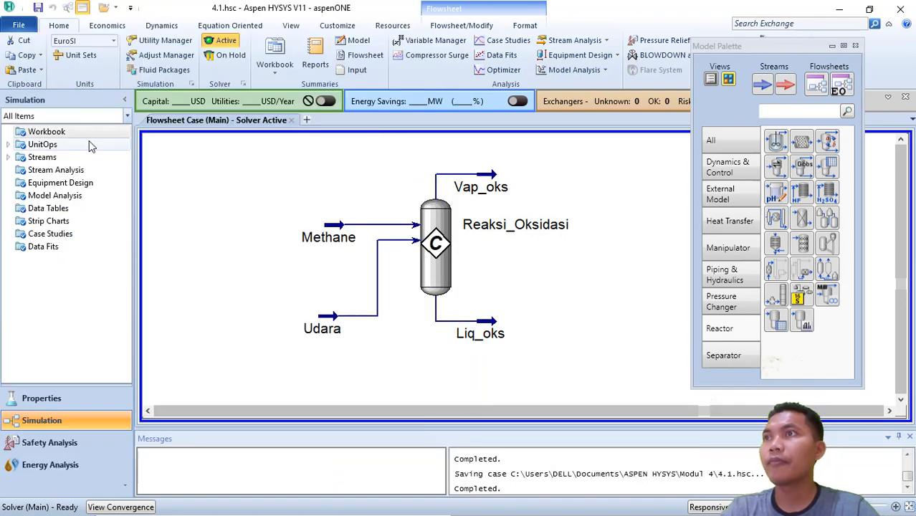
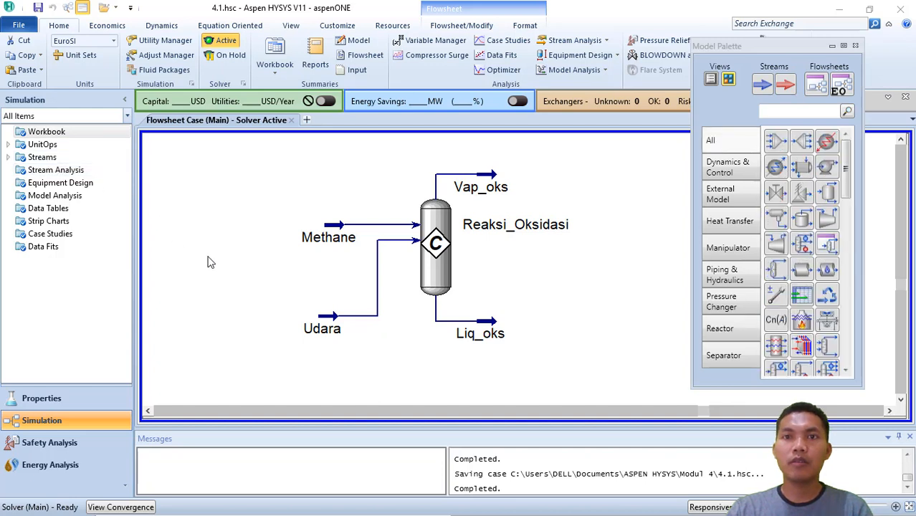
# Step: Return to the Properties environment and add H2O to Component List - 1
pyautogui.click(60, 406)
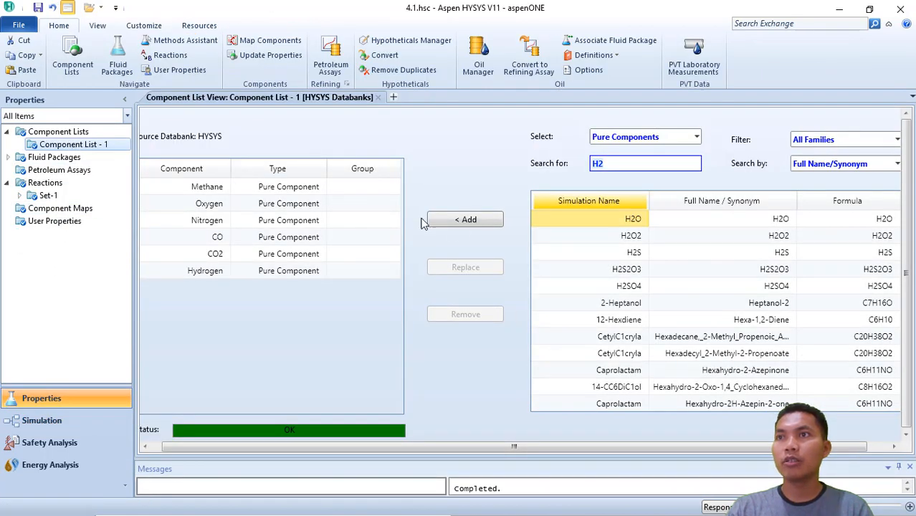
pyautogui.click(616, 166)
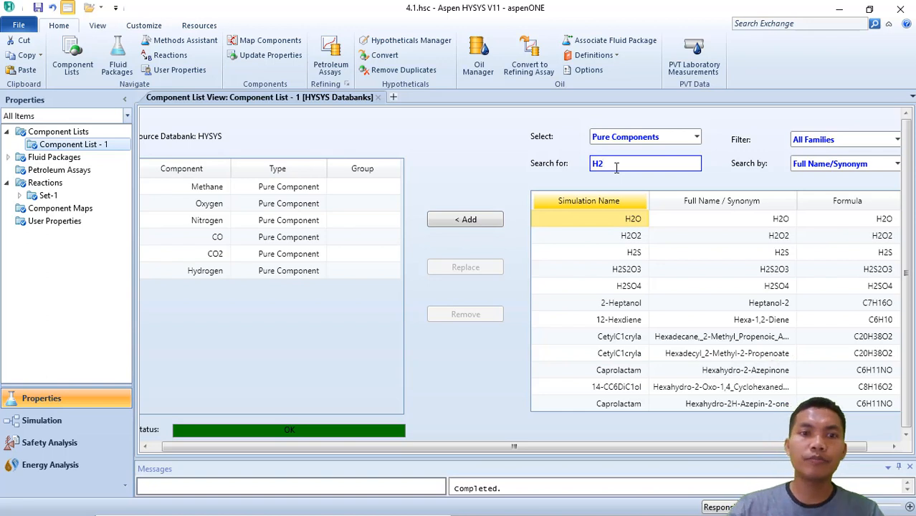
pyautogui.write('O')
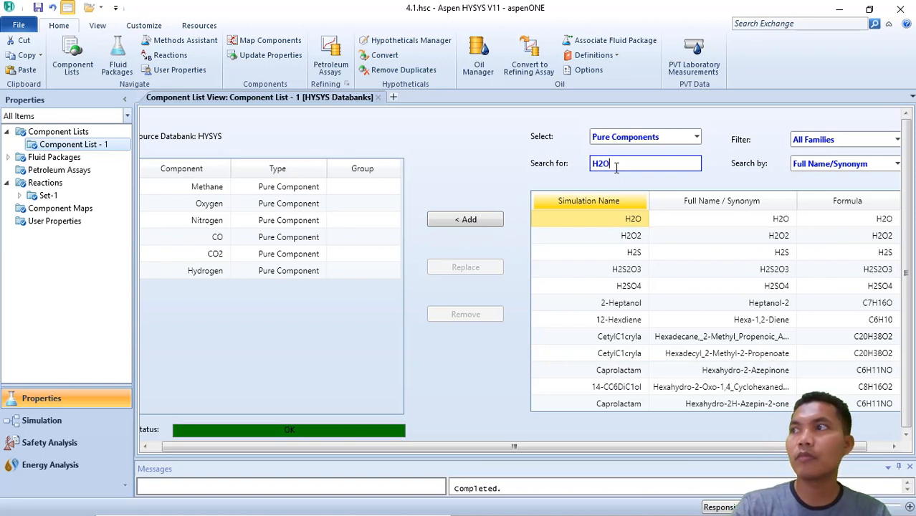
pyautogui.click(492, 223)
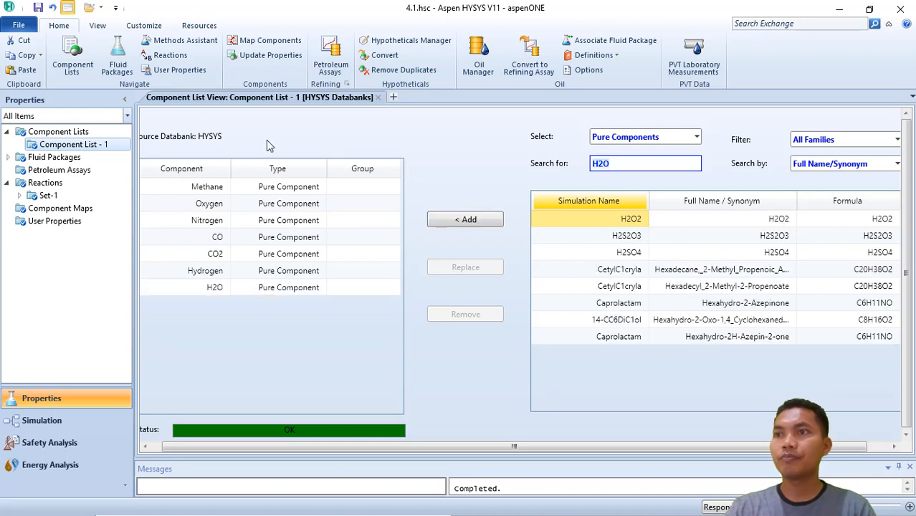
pyautogui.hotkey('alt', 'Tab')
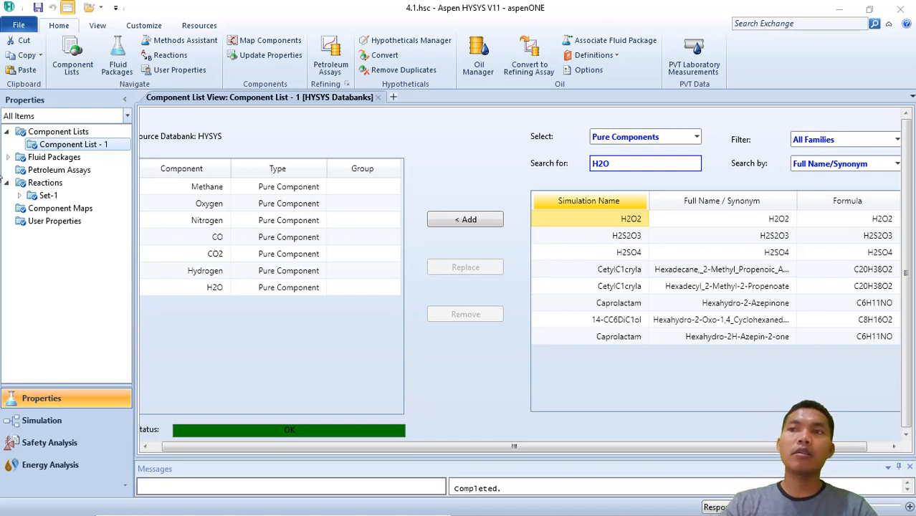
# Step: Create a second reaction set alongside Set-1 in the case's reactions
pyautogui.click(46, 183)
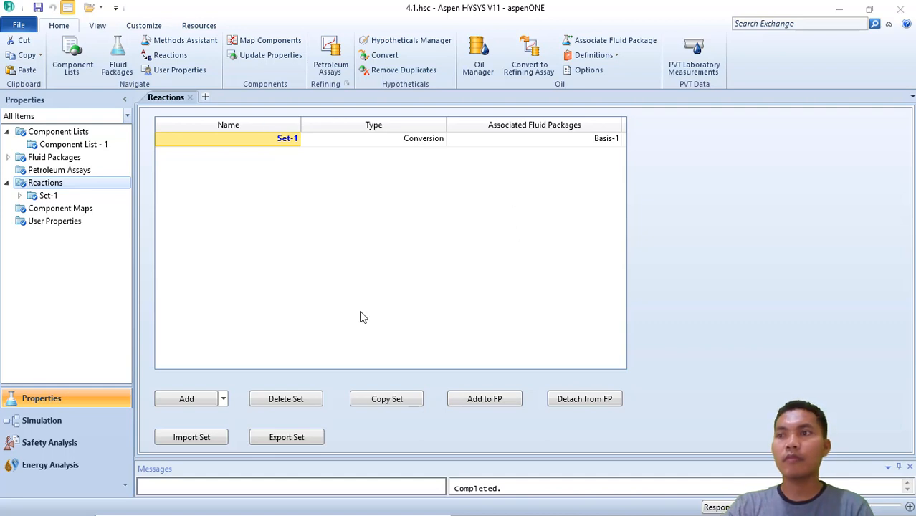
pyautogui.click(56, 186)
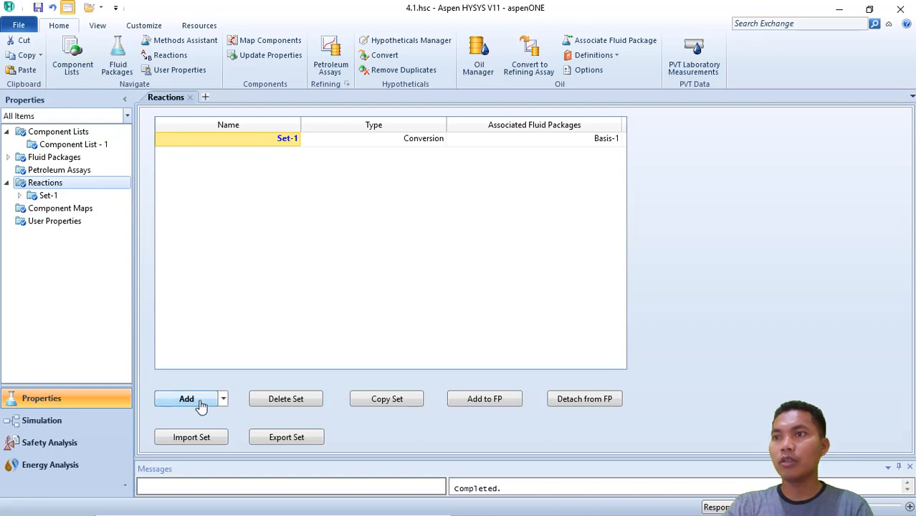
pyautogui.click(223, 402)
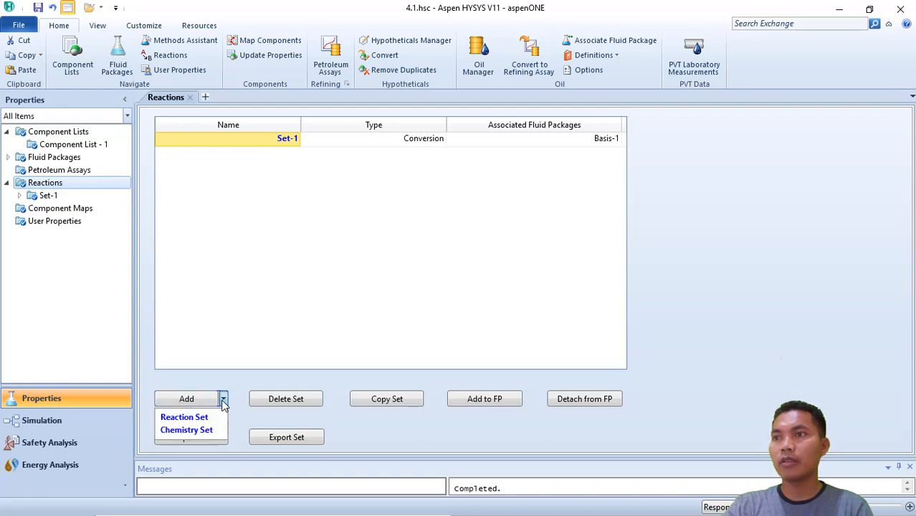
pyautogui.click(187, 404)
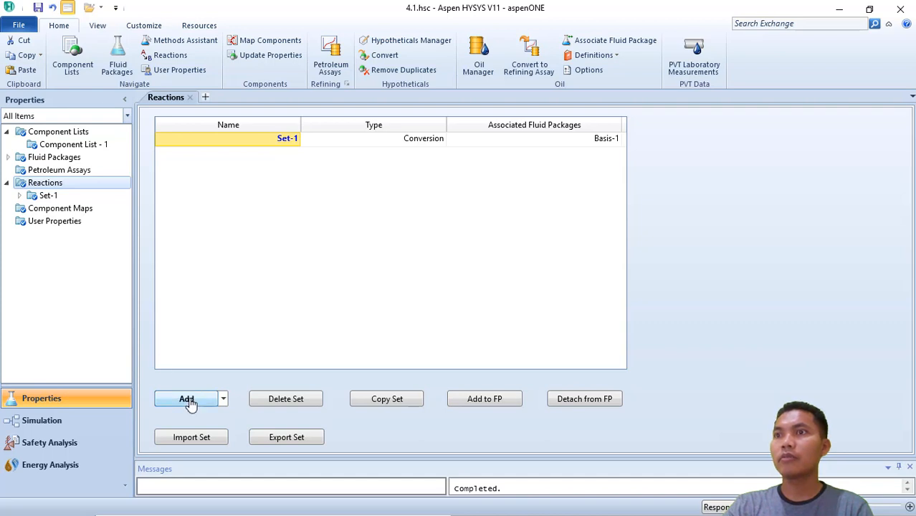
pyautogui.click(188, 402)
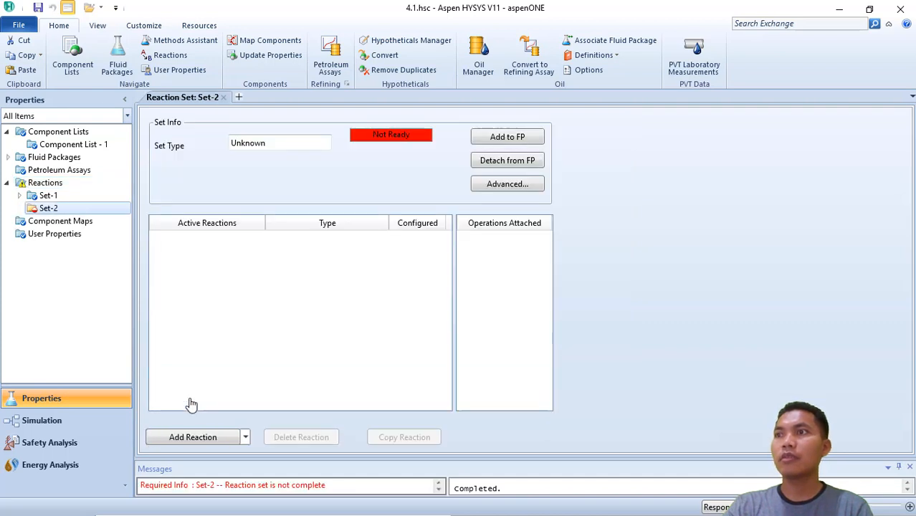
# Step: Add a new Hysys Equilibrium reaction to the new reaction set and open that reaction's definition
pyautogui.click(245, 437)
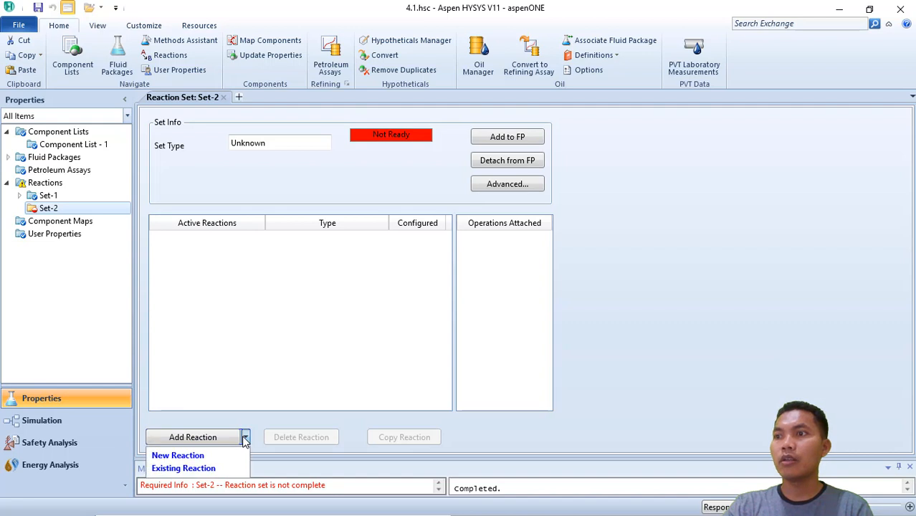
pyautogui.click(219, 456)
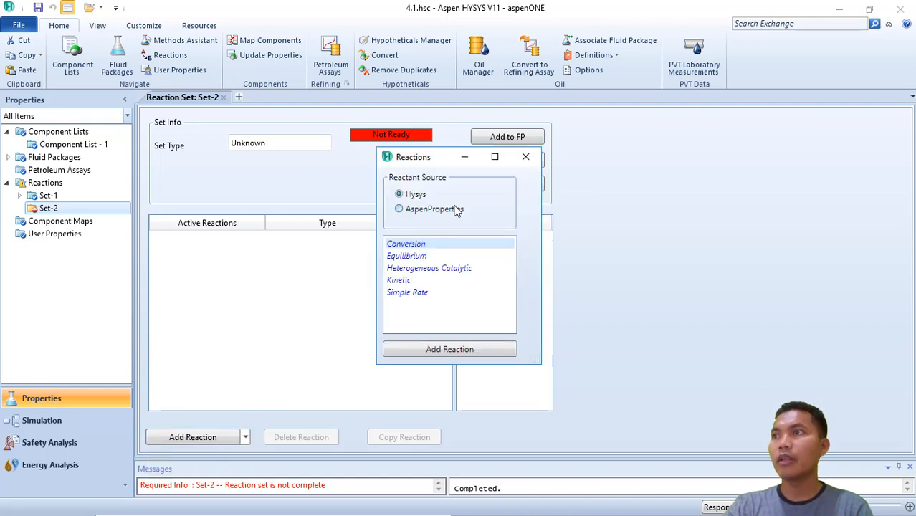
pyautogui.click(412, 258)
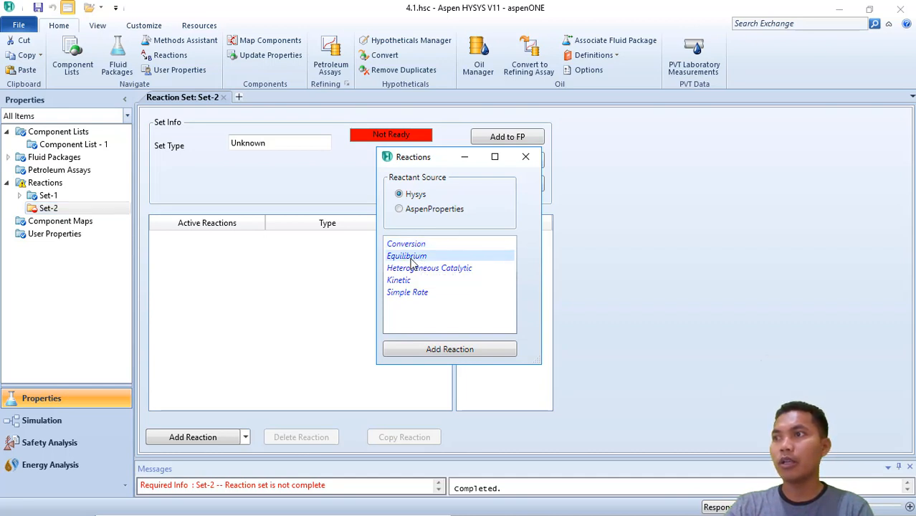
pyautogui.click(451, 351)
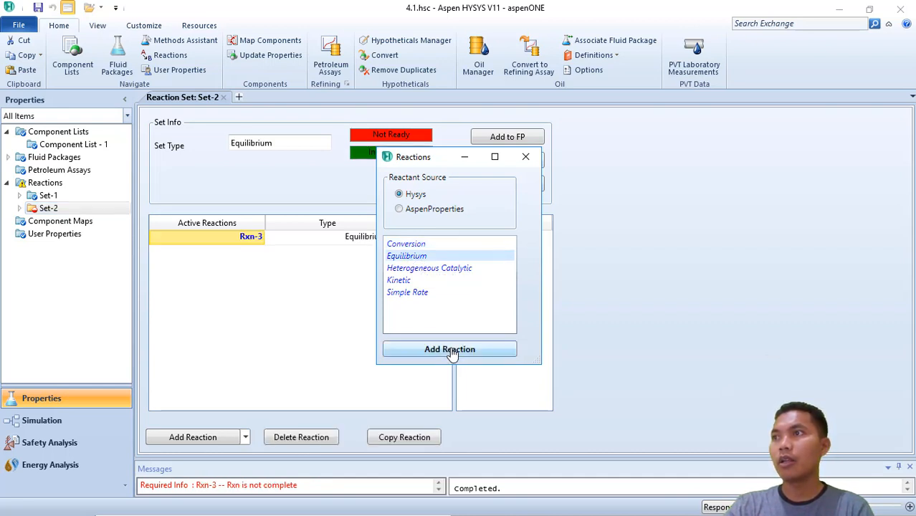
pyautogui.click(526, 157)
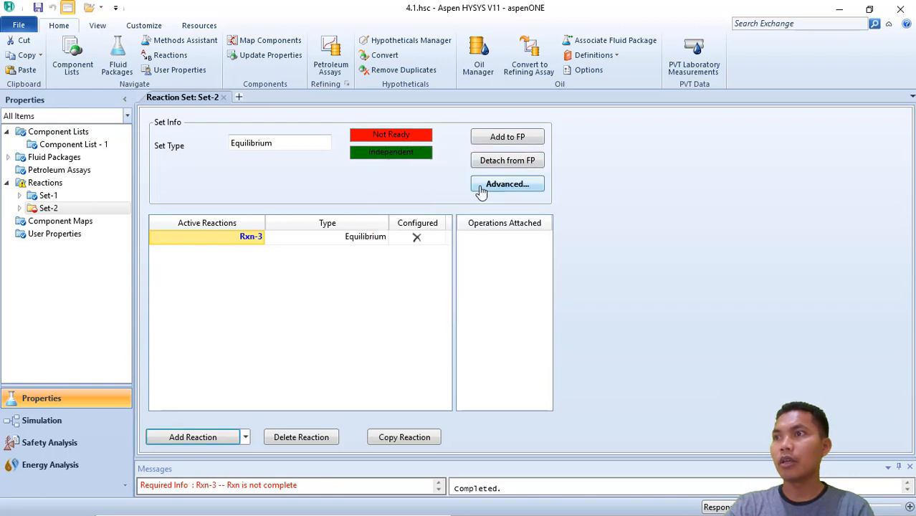
pyautogui.doubleClick(253, 239)
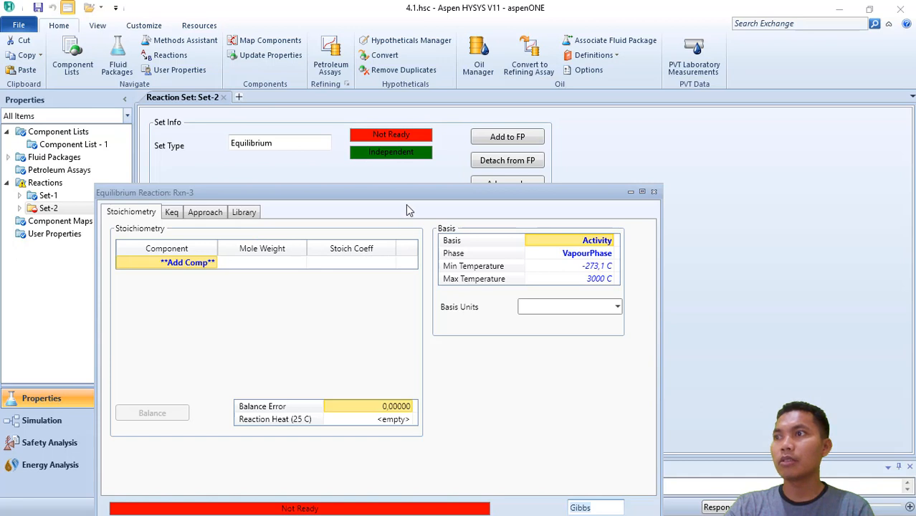
# Step: Add CO, H2O, CO2 and Hydrogen as the components of the equilibrium reaction's stoichiometry
pyautogui.moveTo(409, 201); pyautogui.dragTo(552, 123)
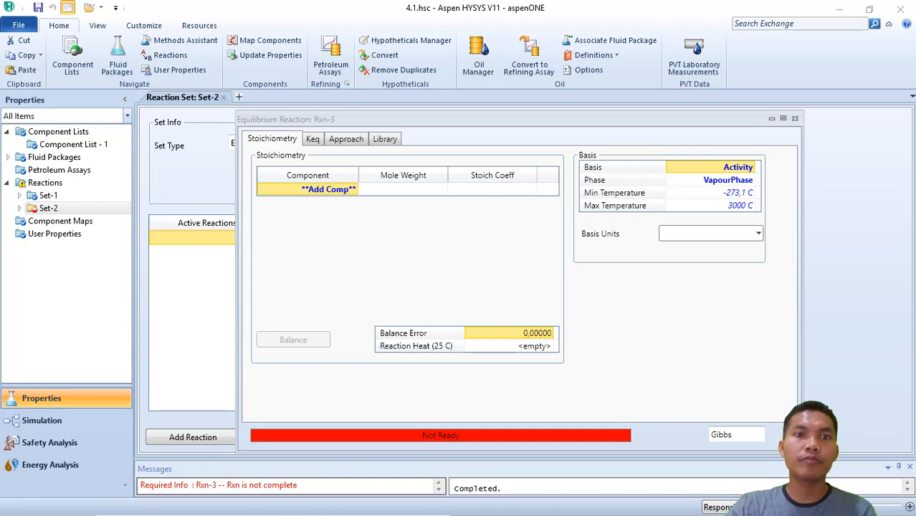
pyautogui.click(347, 195)
pyautogui.click(355, 191)
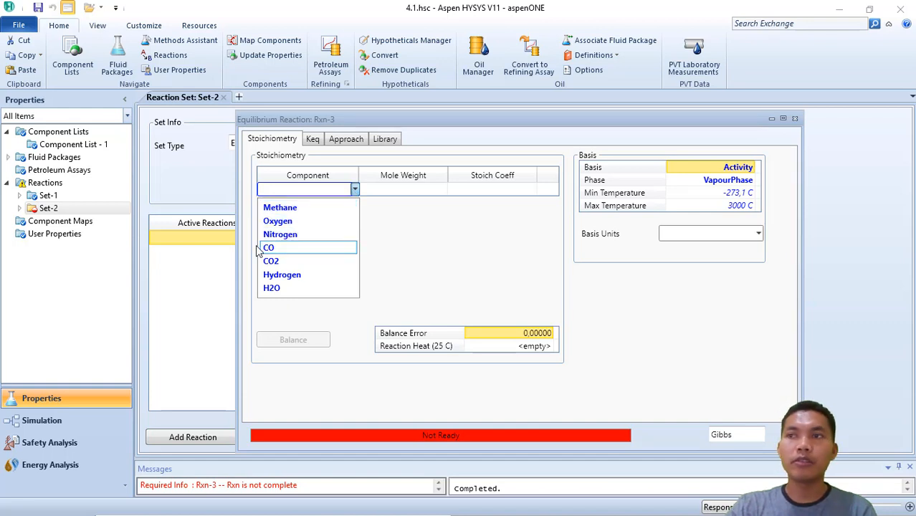
pyautogui.click(287, 248)
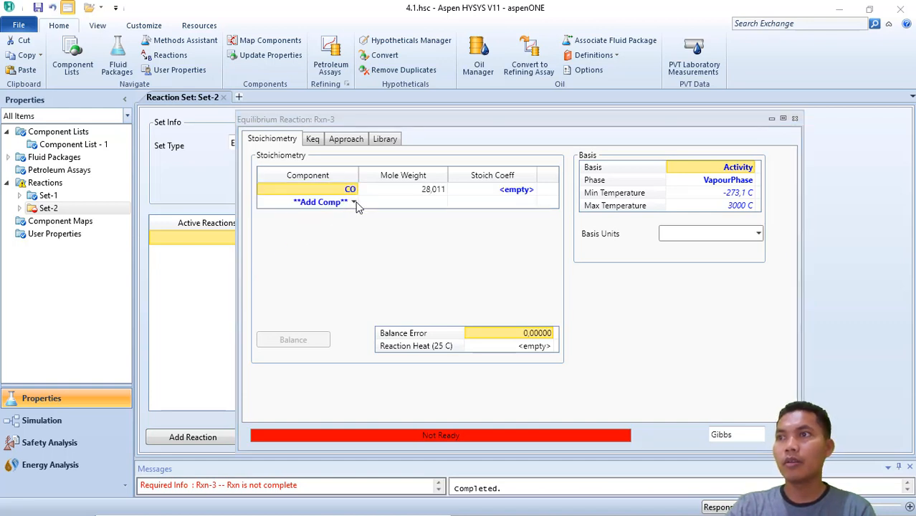
pyautogui.click(355, 203)
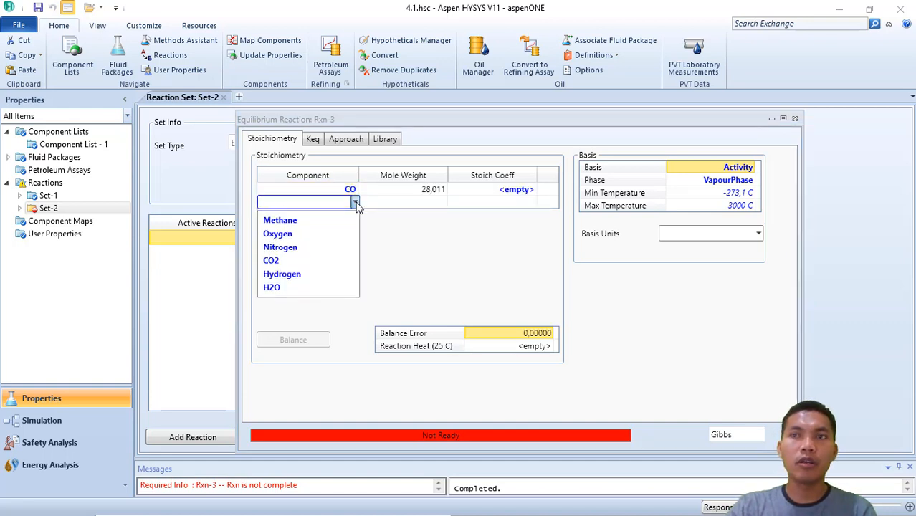
pyautogui.click(285, 291)
pyautogui.click(353, 217)
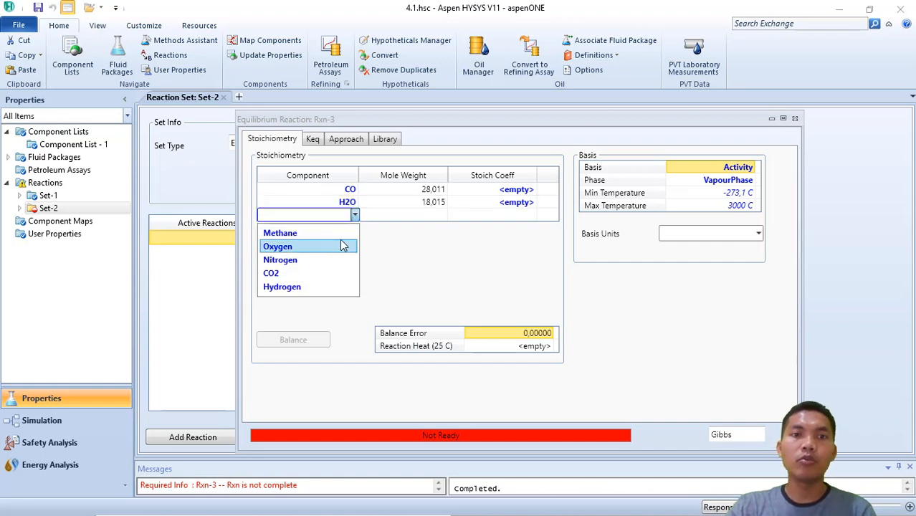
pyautogui.click(295, 274)
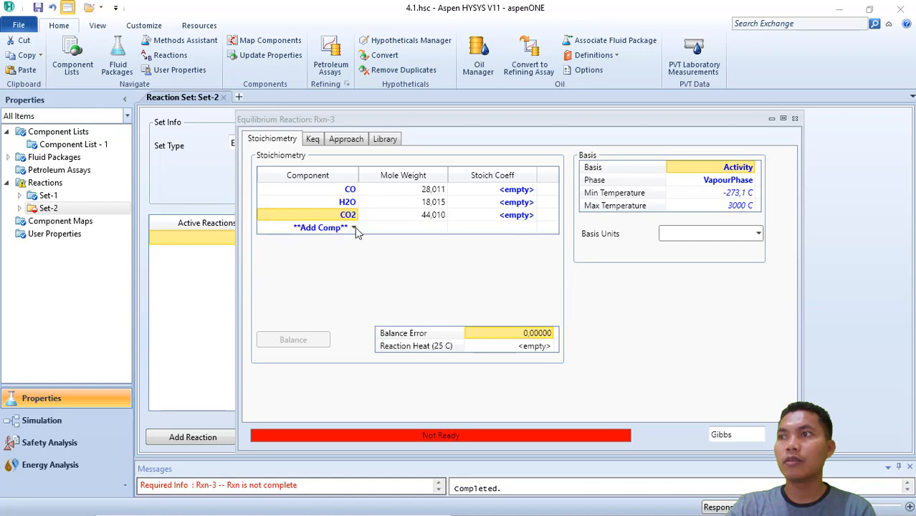
pyautogui.click(354, 229)
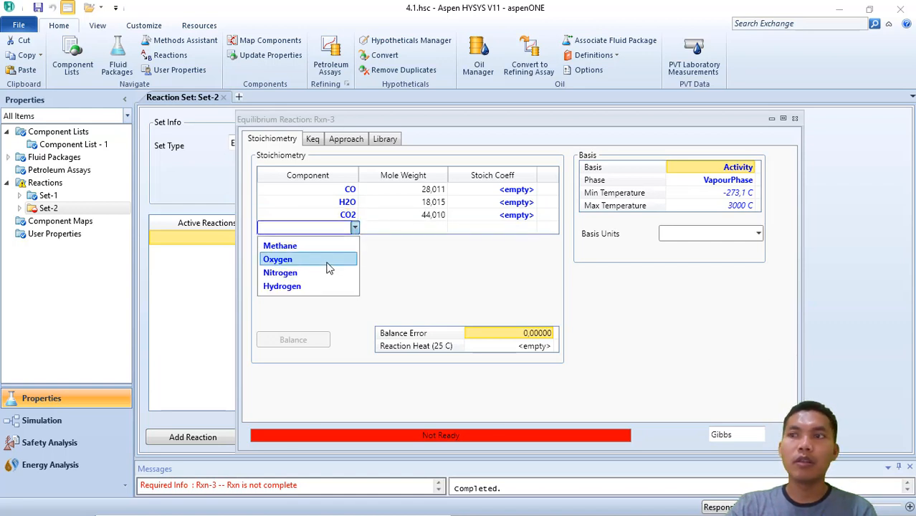
pyautogui.click(301, 287)
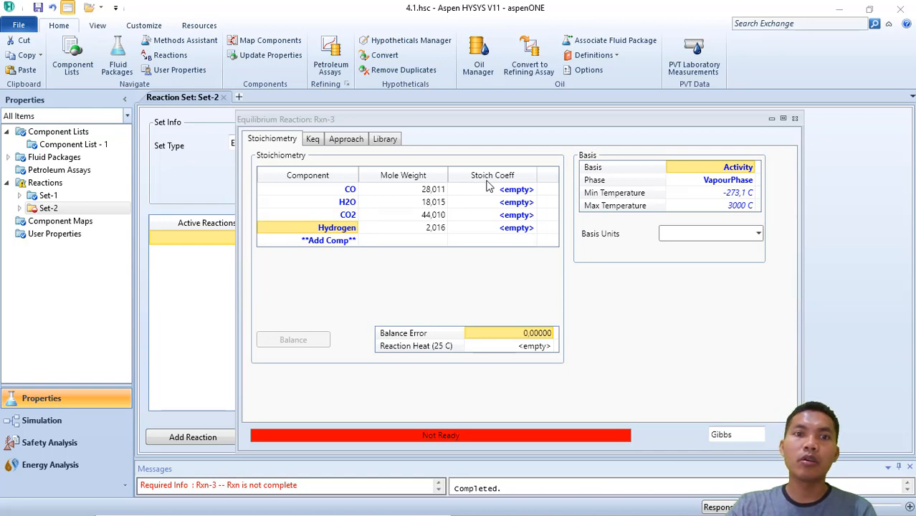
# Step: Set the stoichiometric coefficients to -1 for CO and H2O and 1 for CO2 and Hydrogen, and close the reaction definition
pyautogui.click(517, 190)
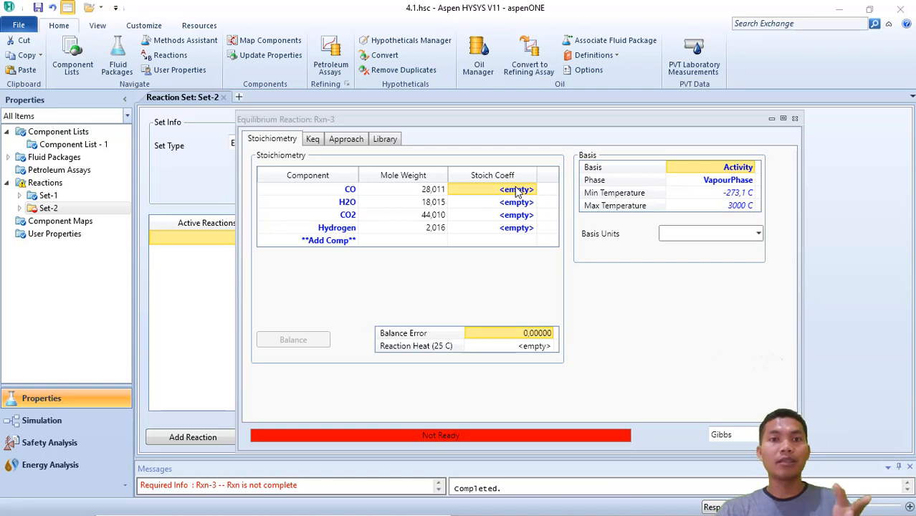
pyautogui.write('-1')
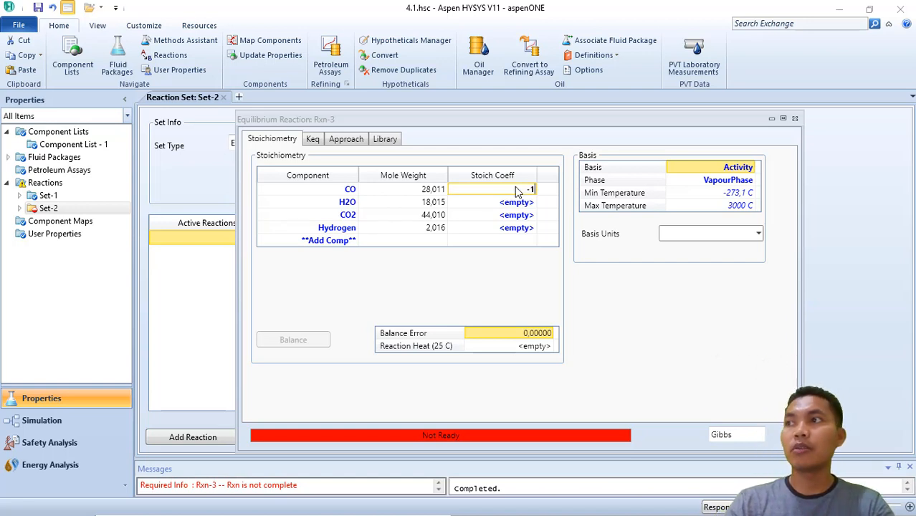
pyautogui.press('Return')
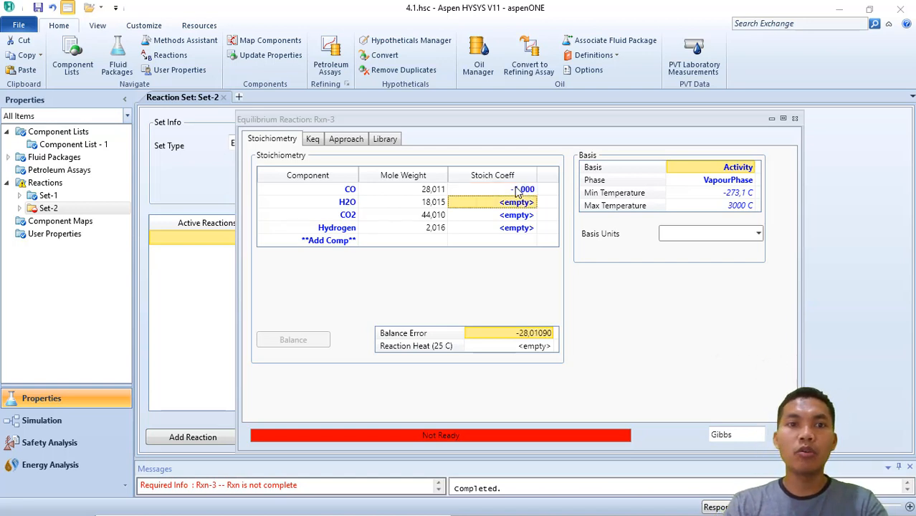
pyautogui.write('-1')
pyautogui.press('Return')
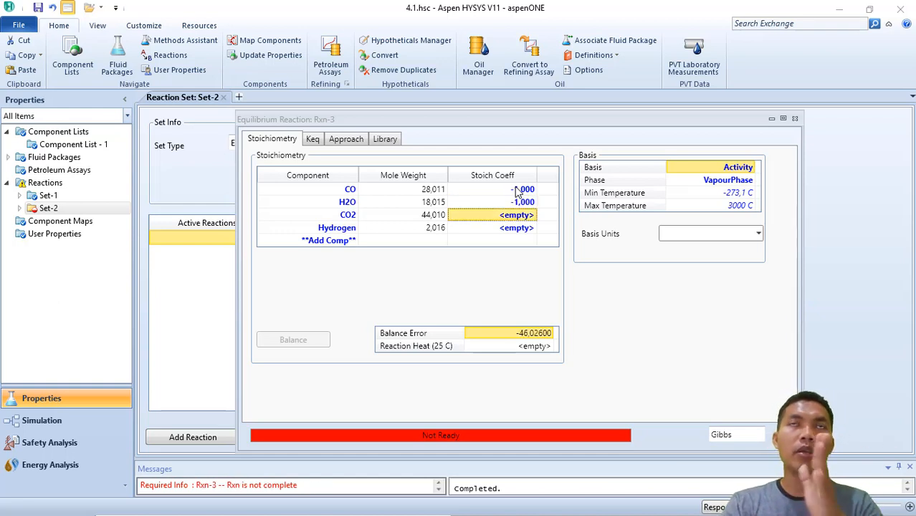
pyautogui.write('1')
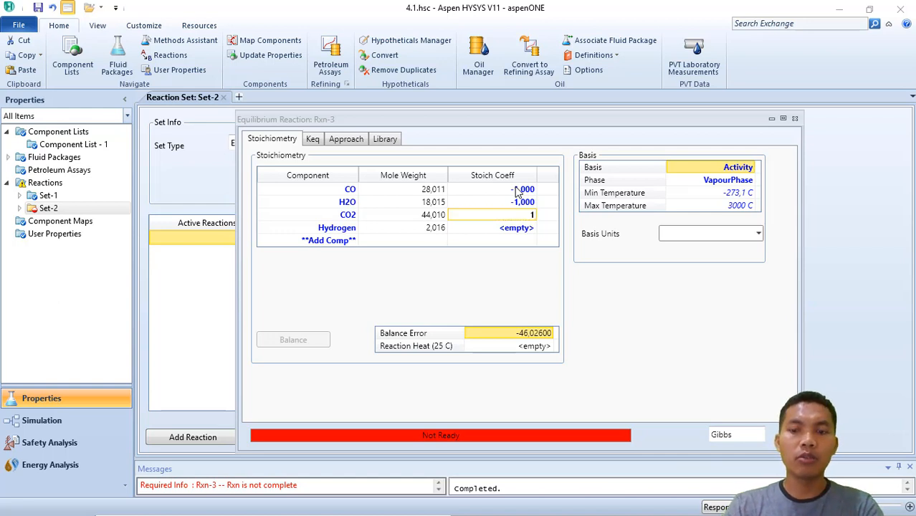
pyautogui.press('Return')
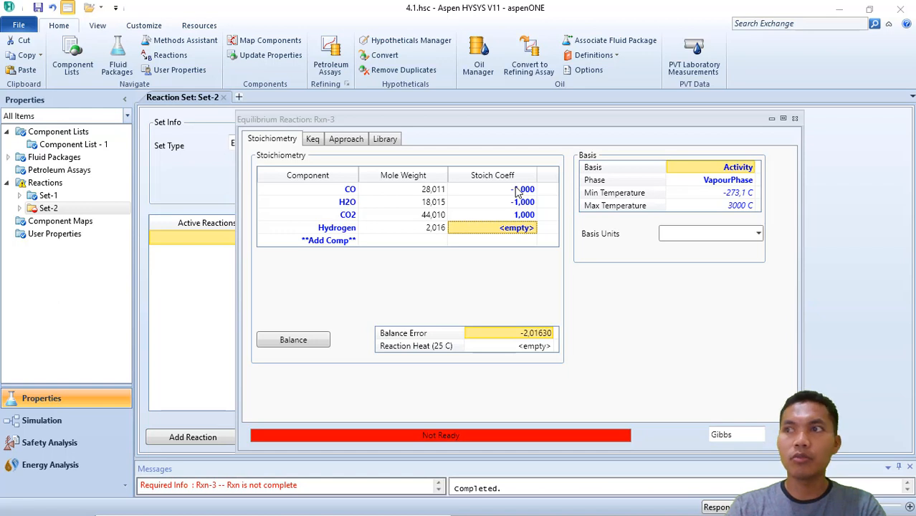
pyautogui.write('1')
pyautogui.press('Return')
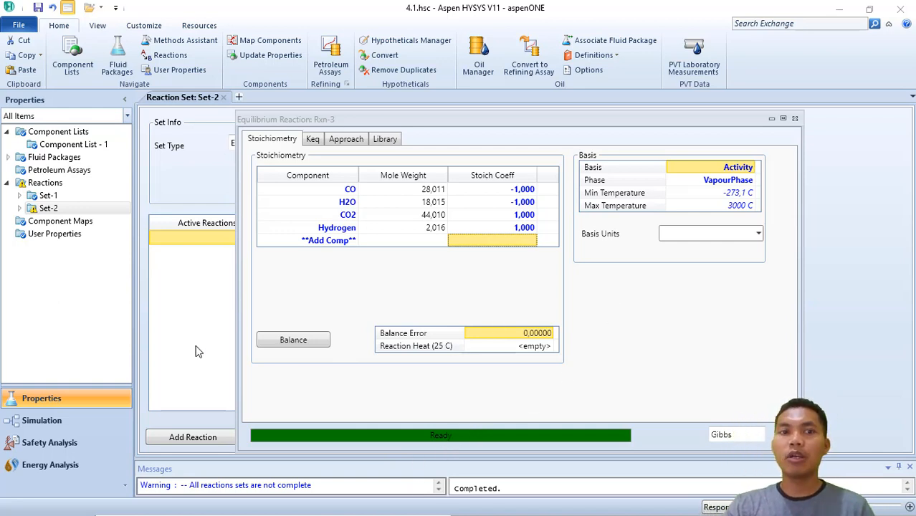
pyautogui.click(795, 119)
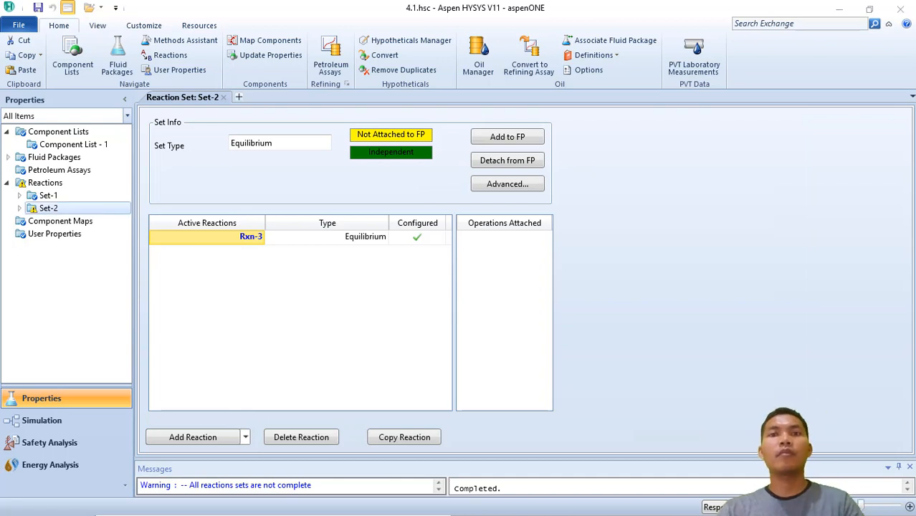
# Step: Rename the conversion reaction set Set-1 as Reaksi Oksidasi
pyautogui.click(52, 198)
pyautogui.rightClick(50, 200)
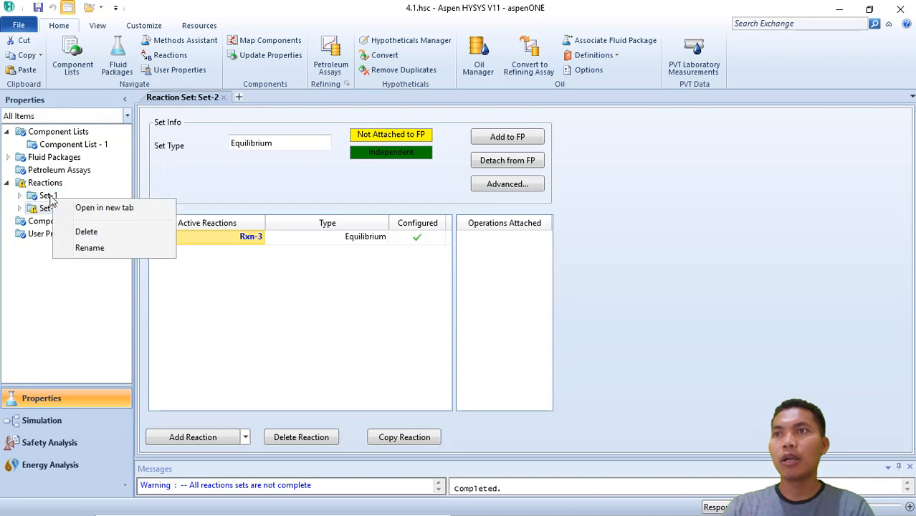
pyautogui.press('Escape')
pyautogui.doubleClick(49, 201)
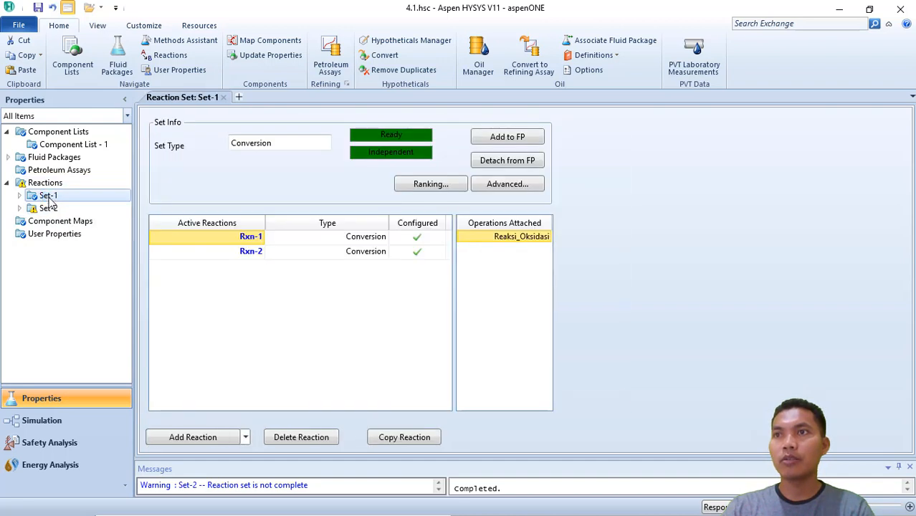
pyautogui.rightClick(49, 200)
pyautogui.click(91, 247)
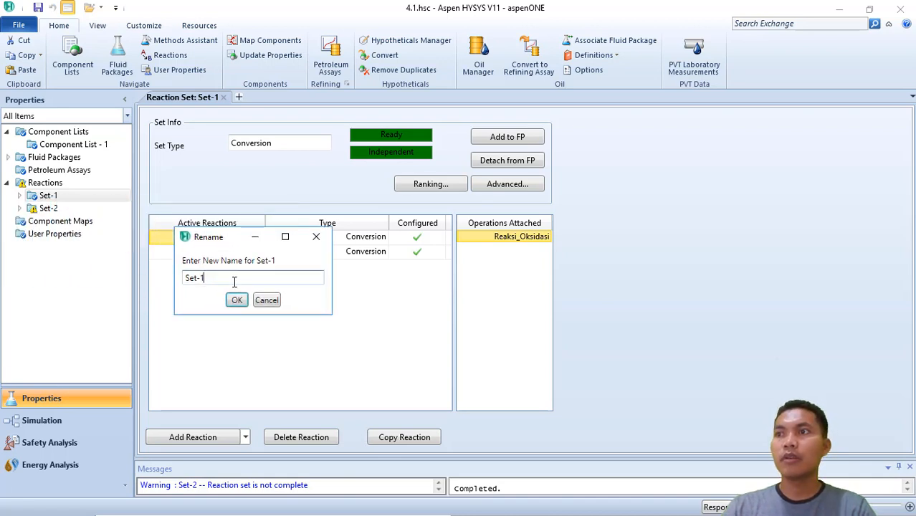
pyautogui.press('BackSpace')
pyautogui.press('BackSpace')
pyautogui.press('BackSpace')
pyautogui.press('BackSpace')
pyautogui.press('BackSpace')
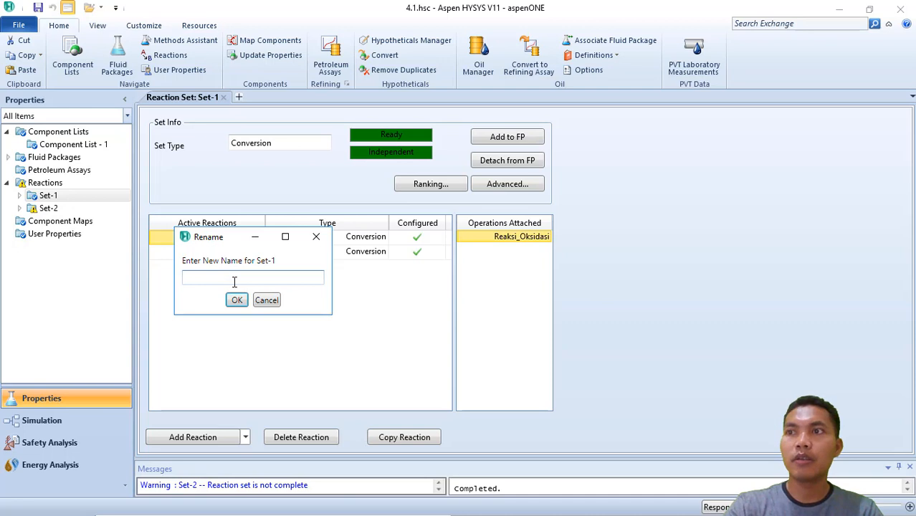
pyautogui.write('Reaksi ')
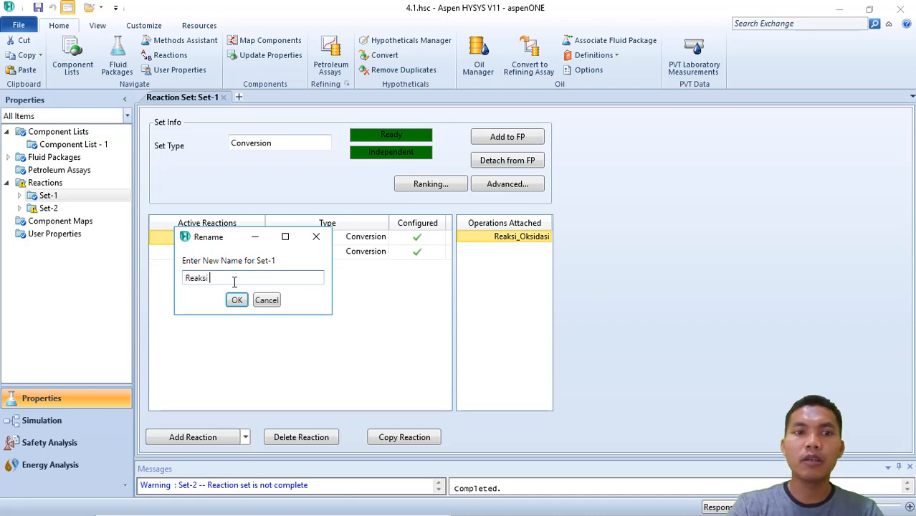
pyautogui.write('Oksidasi')
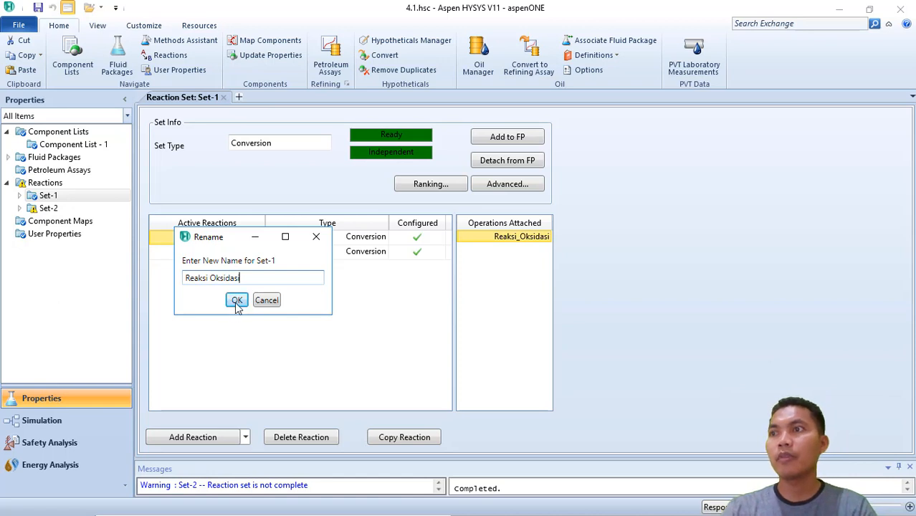
pyautogui.click(236, 301)
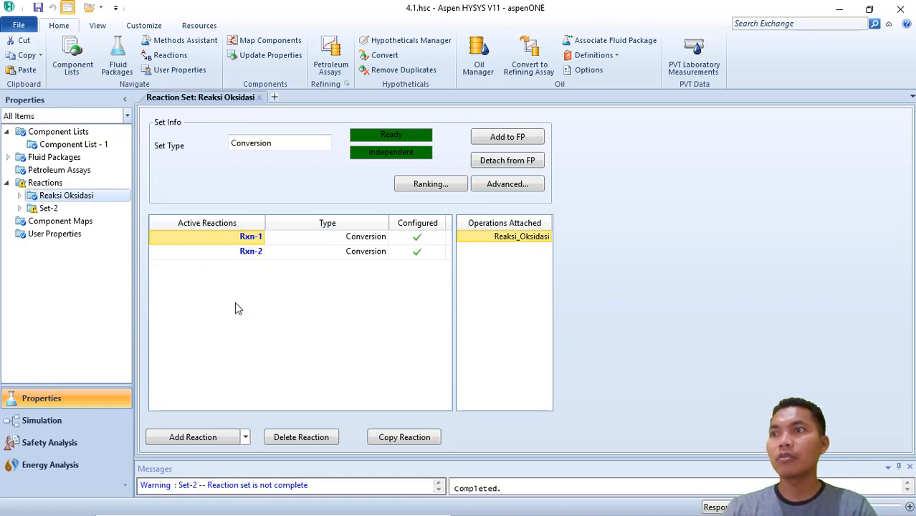
# Step: Rename the equilibrium reaction set Set-2 as Reaksi WGS
pyautogui.click(48, 208)
pyautogui.rightClick(48, 209)
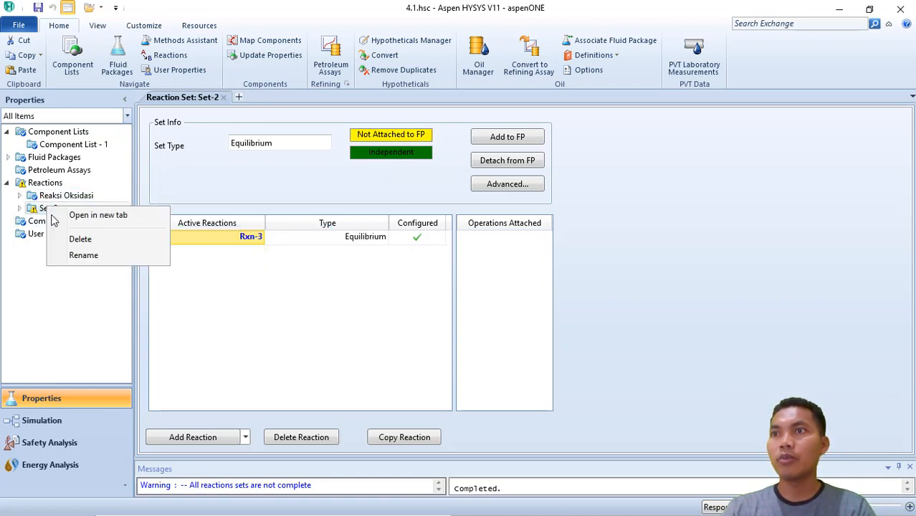
pyautogui.click(83, 256)
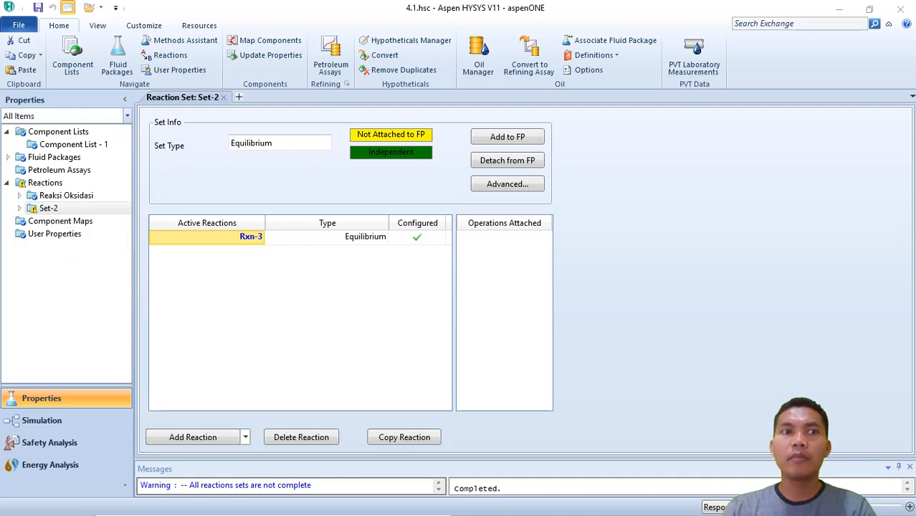
pyautogui.moveTo(78, 154); pyautogui.dragTo(239, 255)
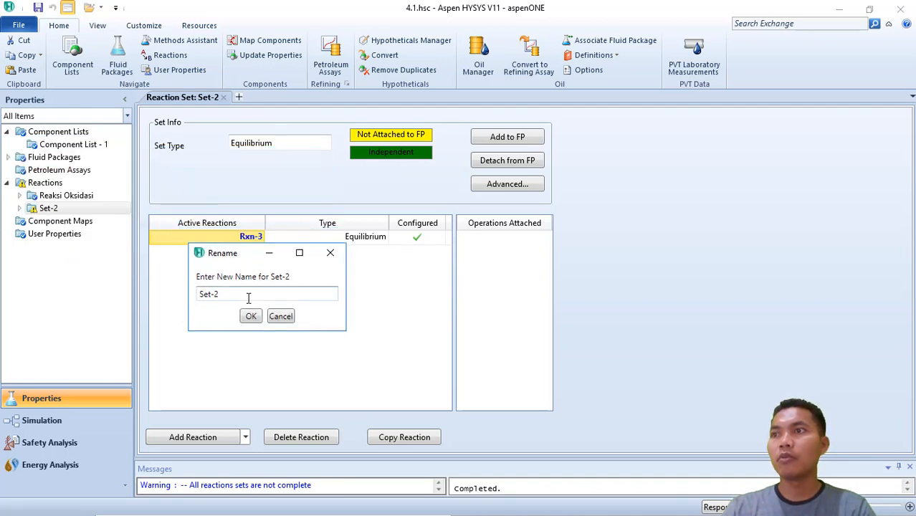
pyautogui.click(248, 297)
pyautogui.press('BackSpace')
pyautogui.press('BackSpace')
pyautogui.press('BackSpace')
pyautogui.press('BackSpace')
pyautogui.press('BackSpace')
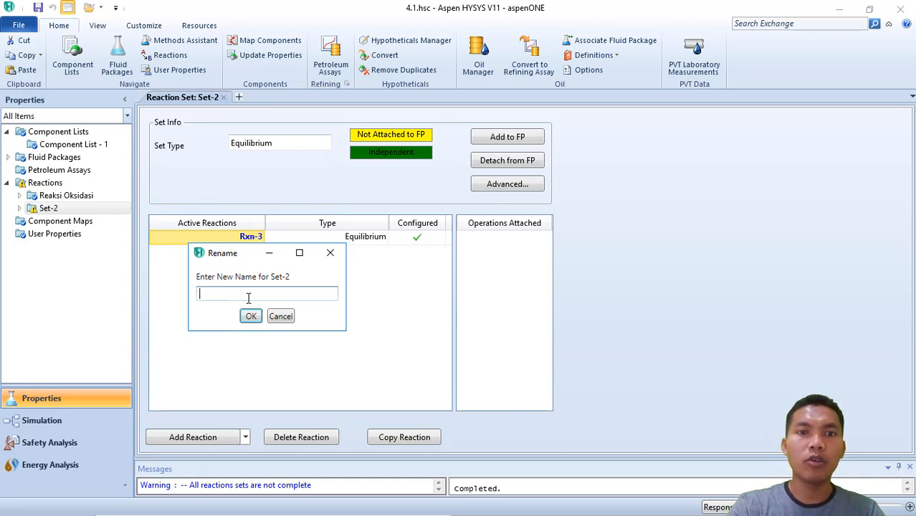
pyautogui.write('Reaks')
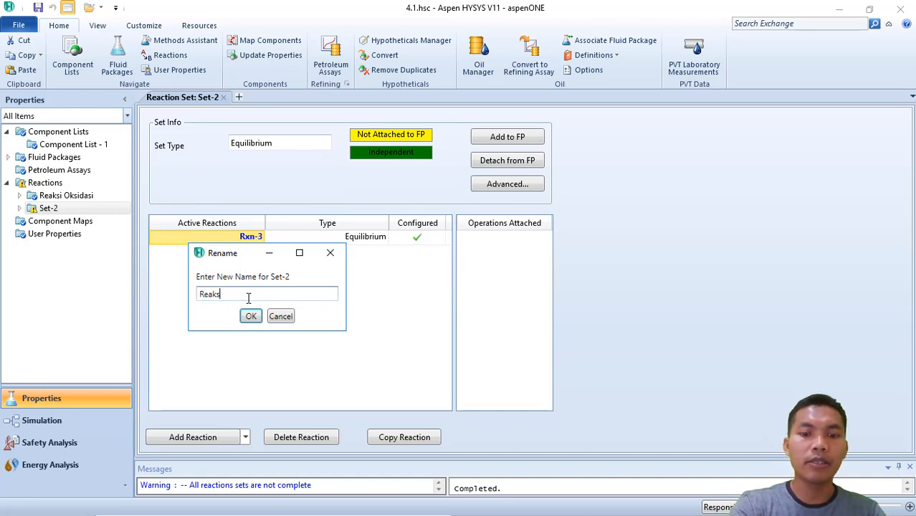
pyautogui.write('ui')
pyautogui.press('BackSpace')
pyautogui.press('BackSpace')
pyautogui.press('BackSpace')
pyautogui.write('i ')
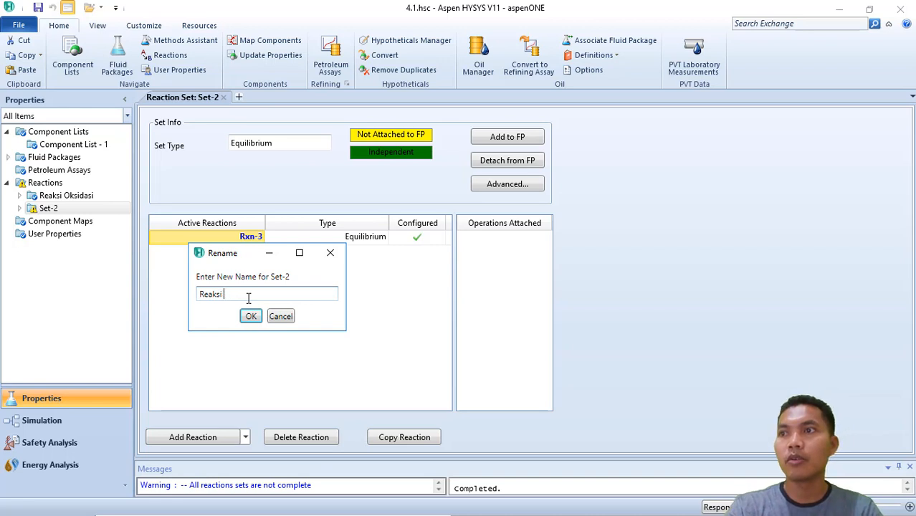
pyautogui.write('WGS')
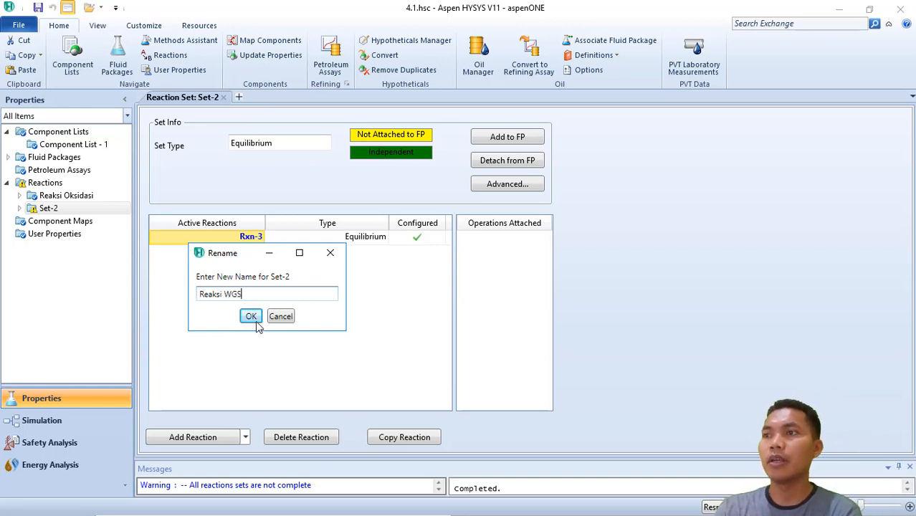
pyautogui.click(252, 318)
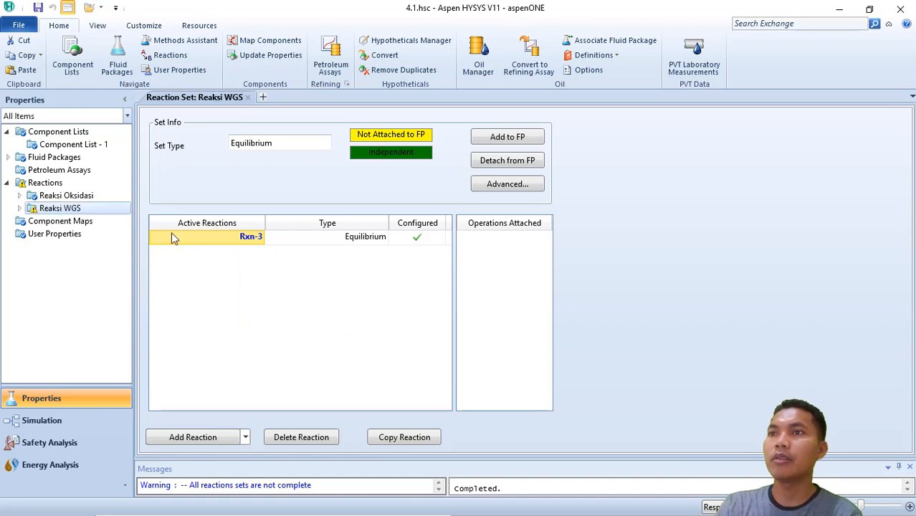
# Step: Attach the Reaksi WGS reaction set to the Basis-1 Peng-Robinson fluid package
pyautogui.click(512, 141)
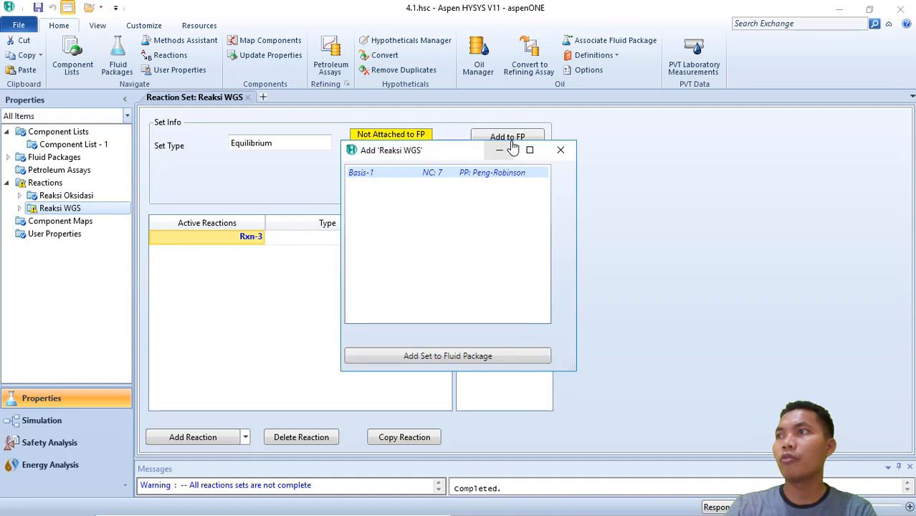
pyautogui.click(461, 363)
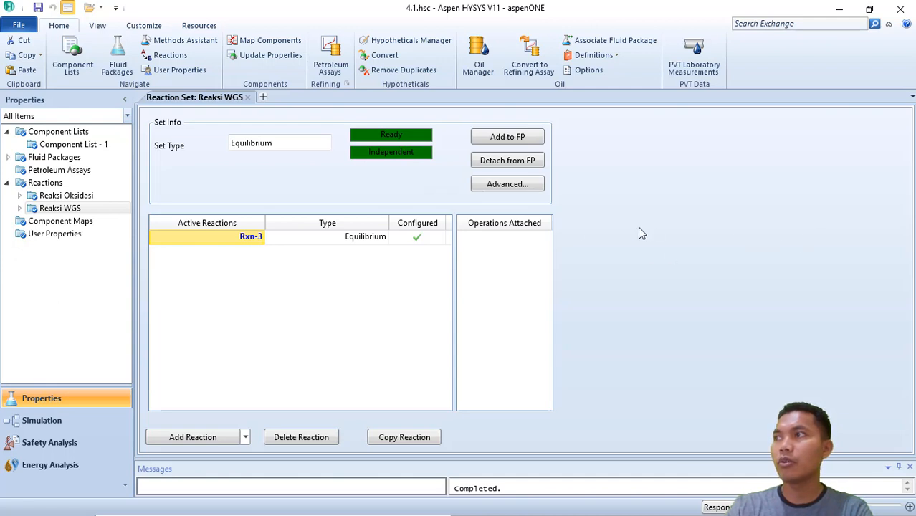
pyautogui.rightClick(256, 243)
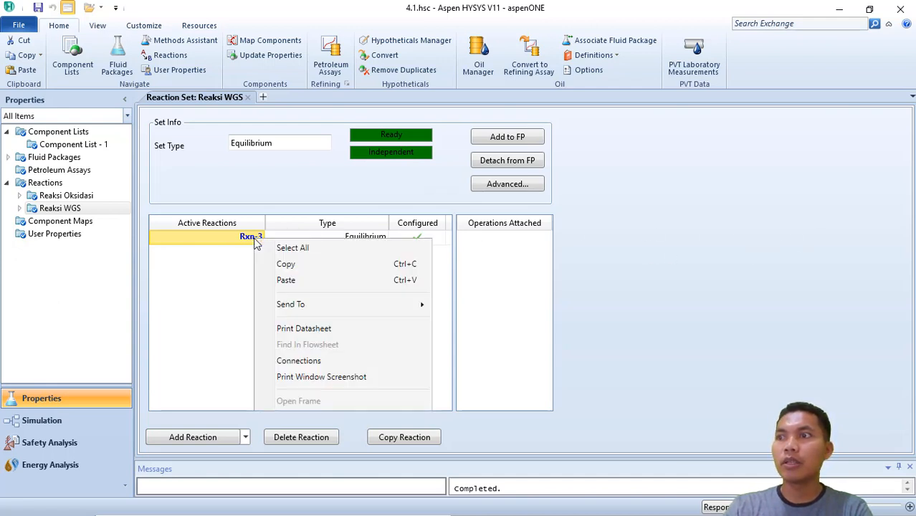
pyautogui.click(251, 239)
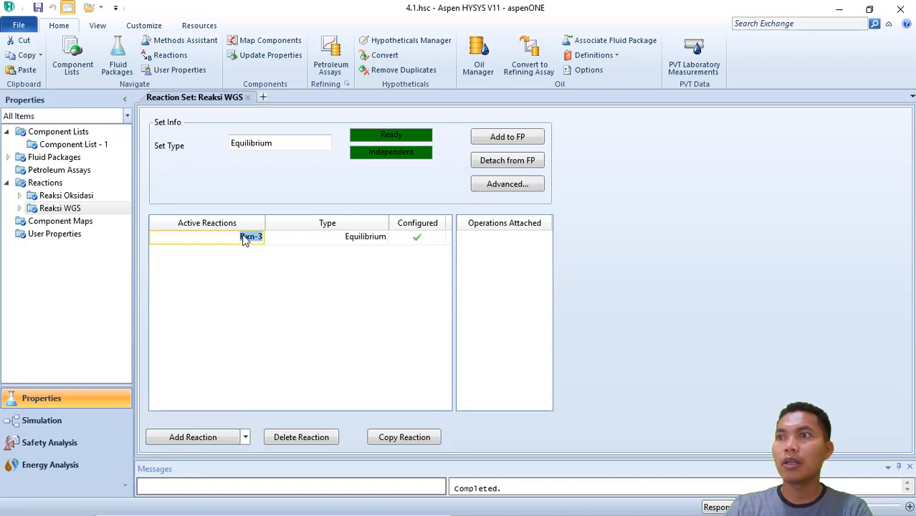
pyautogui.click(299, 287)
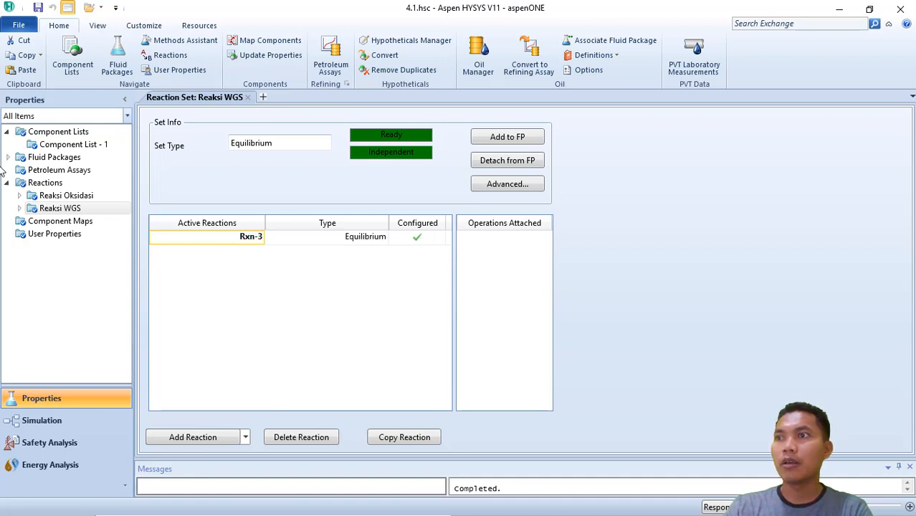
pyautogui.doubleClick(230, 238)
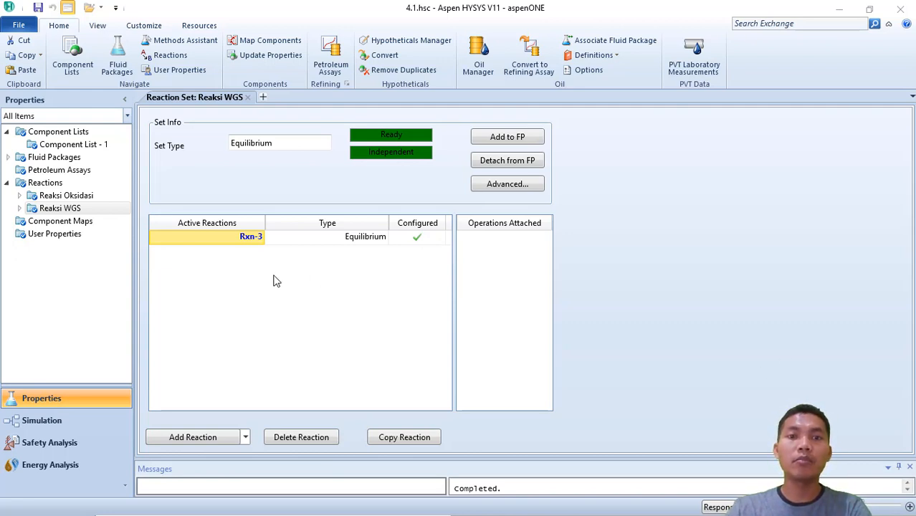
# Step: Enter the simulation environment in holding mode and set the solver to active
pyautogui.click(46, 426)
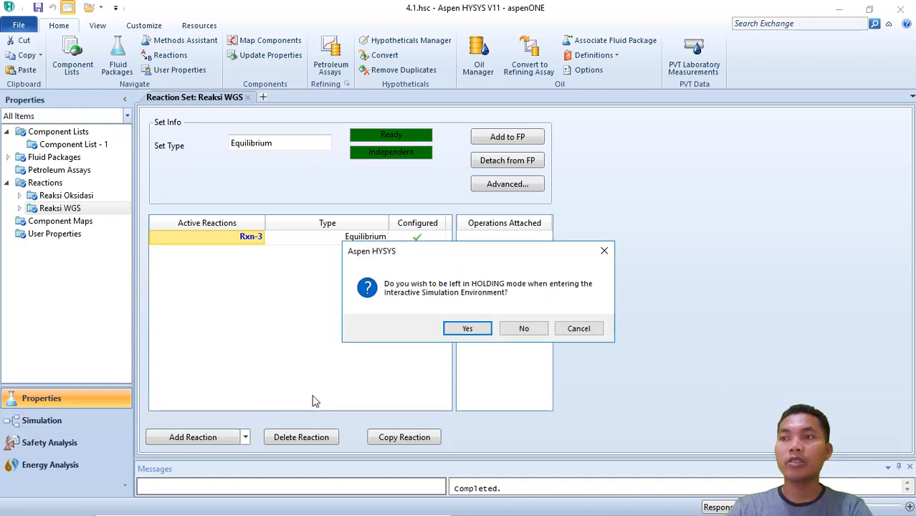
pyautogui.click(467, 329)
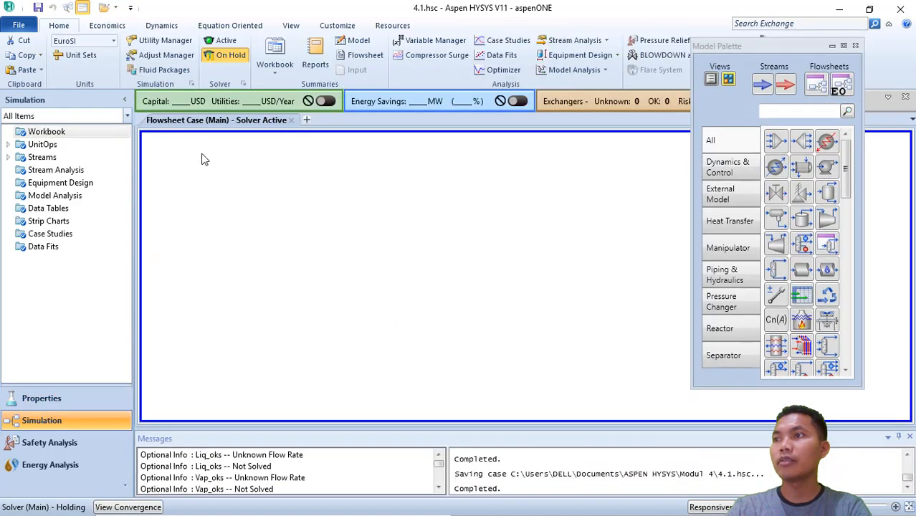
pyautogui.click(224, 42)
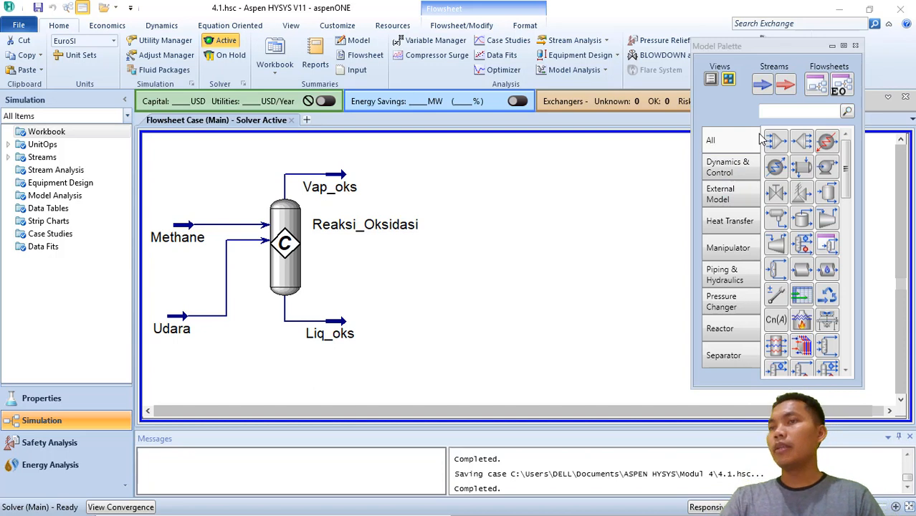
# Step: Add a material stream below the Liq_oks outlet on the flowsheet and name it Steam
pyautogui.click(762, 85)
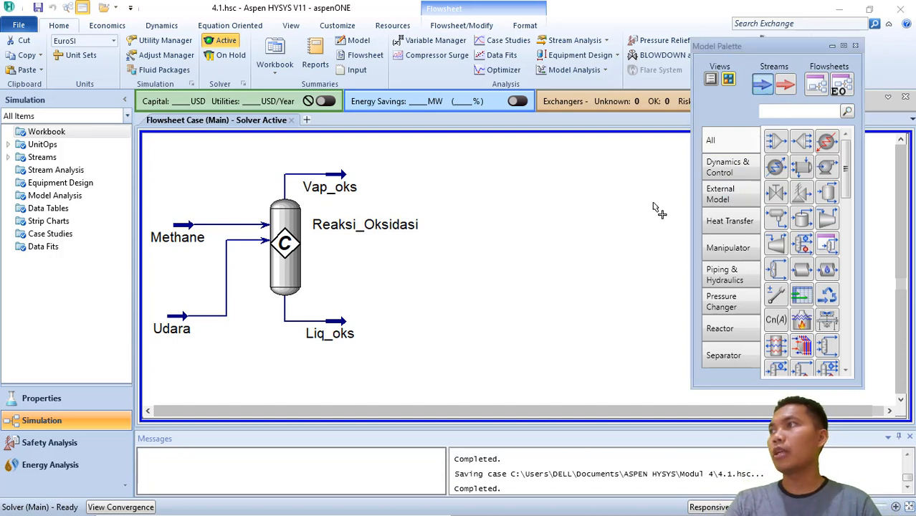
pyautogui.click(417, 376)
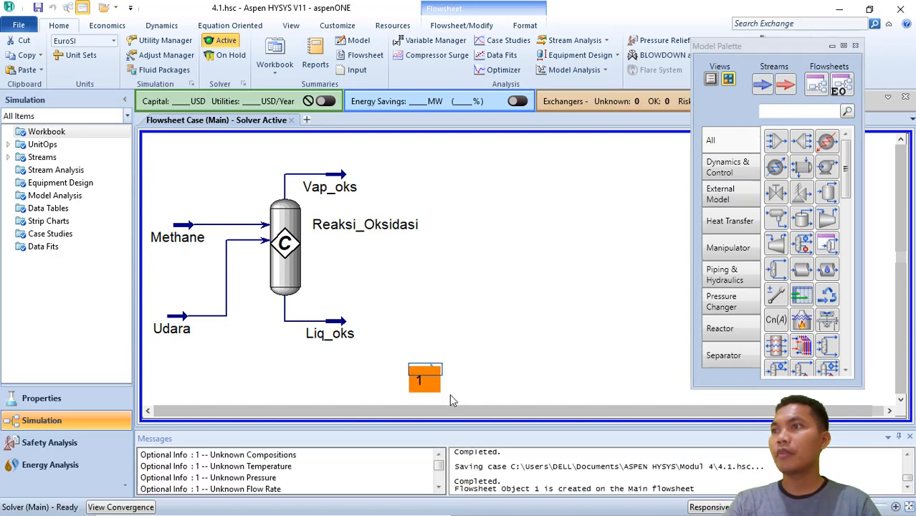
pyautogui.doubleClick(423, 366)
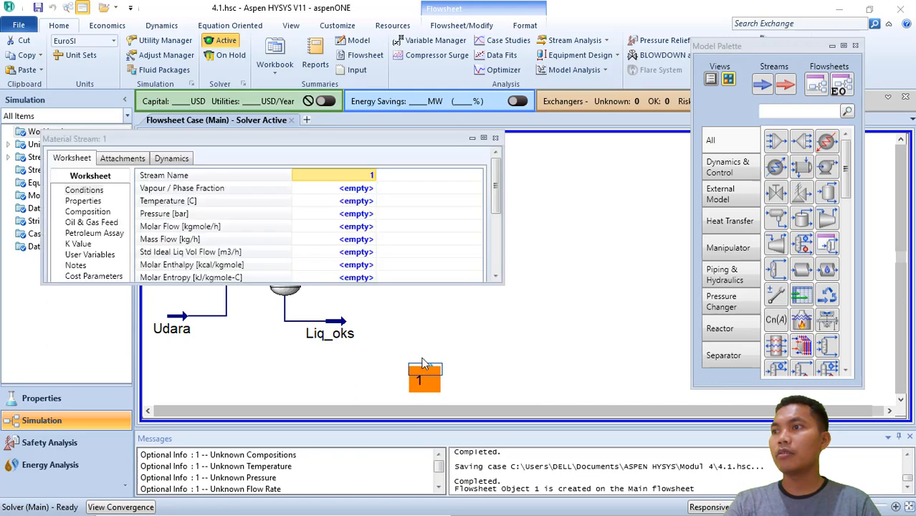
pyautogui.scroll(-3, 339, 237)
pyautogui.moveTo(495, 241); pyautogui.dragTo(498, 134)
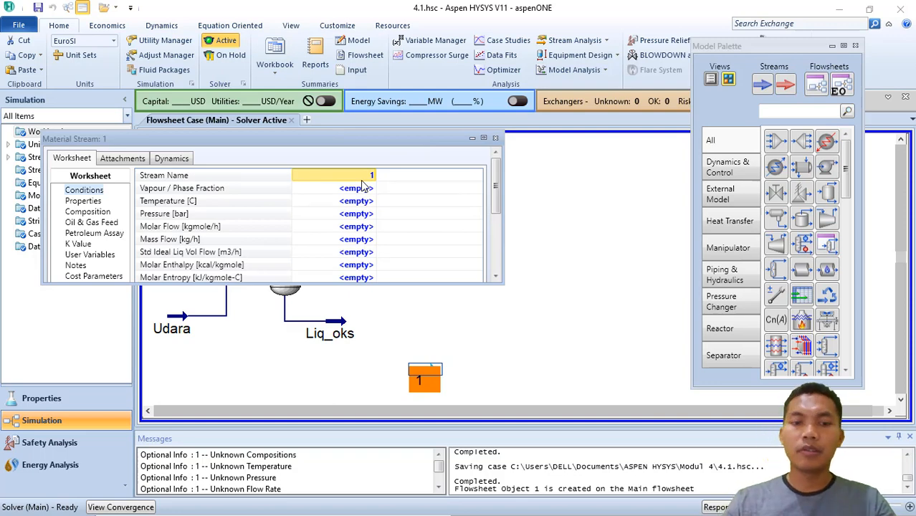
pyautogui.write('Steam')
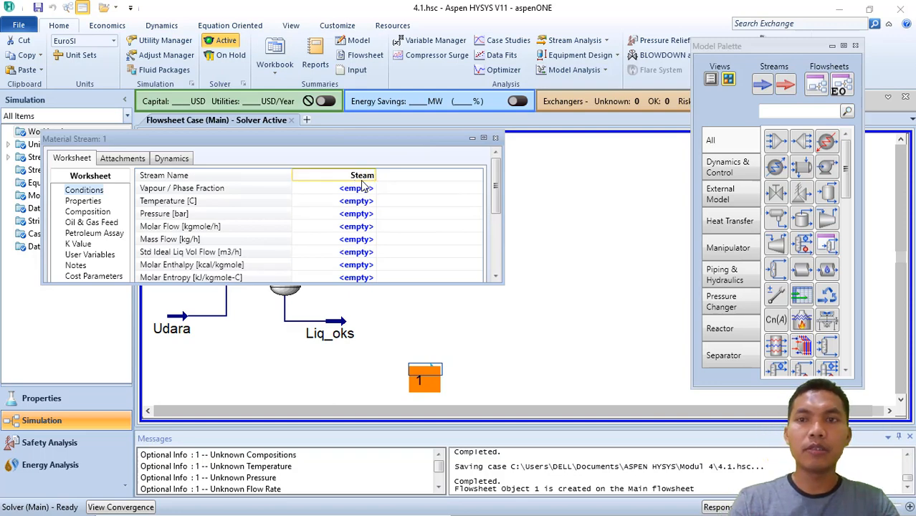
pyautogui.press('Return')
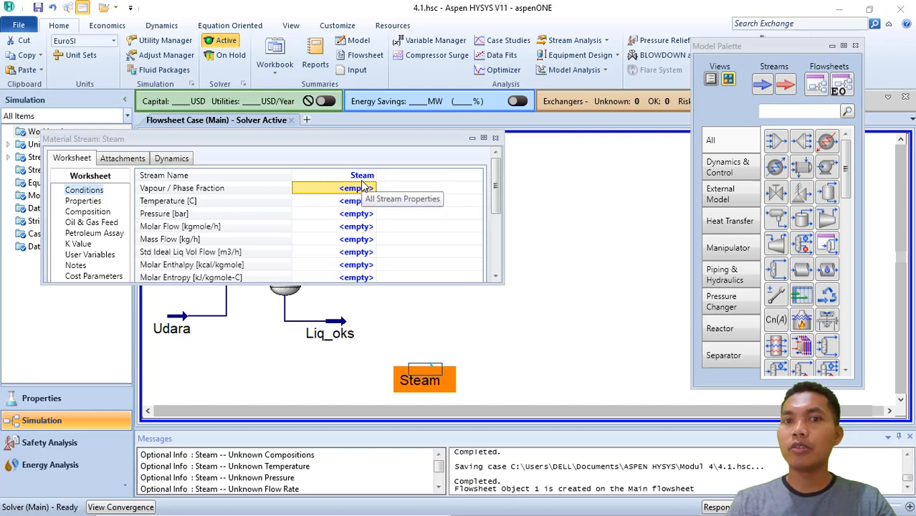
# Step: Set the Steam stream's temperature to 100 C, pressure to 2 bar and molar flow to 100 kgmole/h
pyautogui.press('Down')
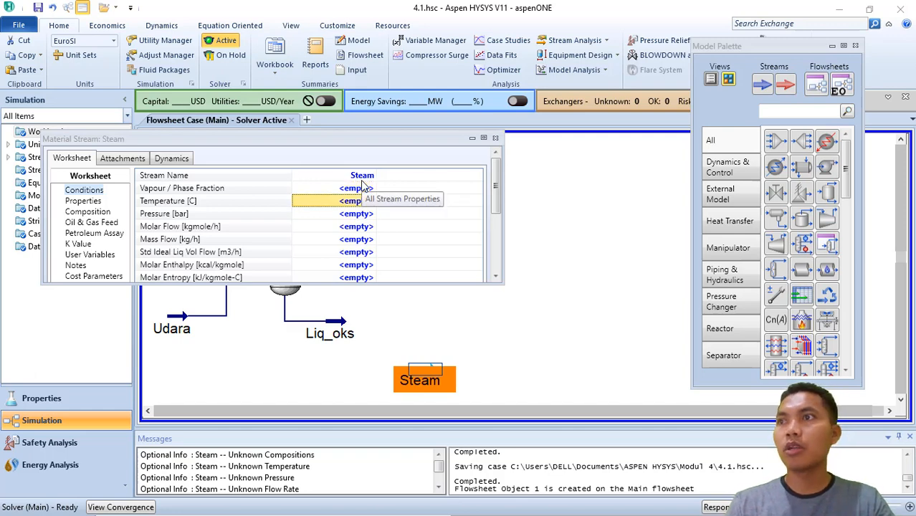
pyautogui.write('100')
pyautogui.press('Return')
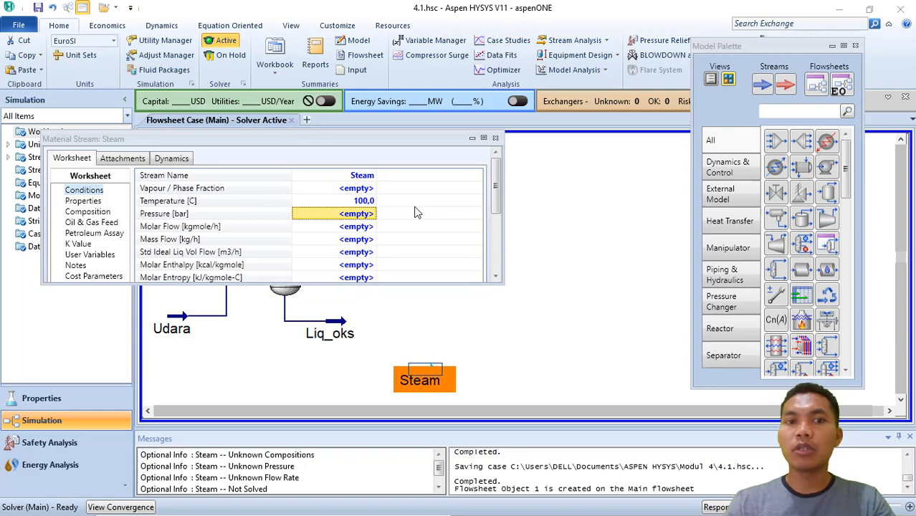
pyautogui.write('2')
pyautogui.press('Return')
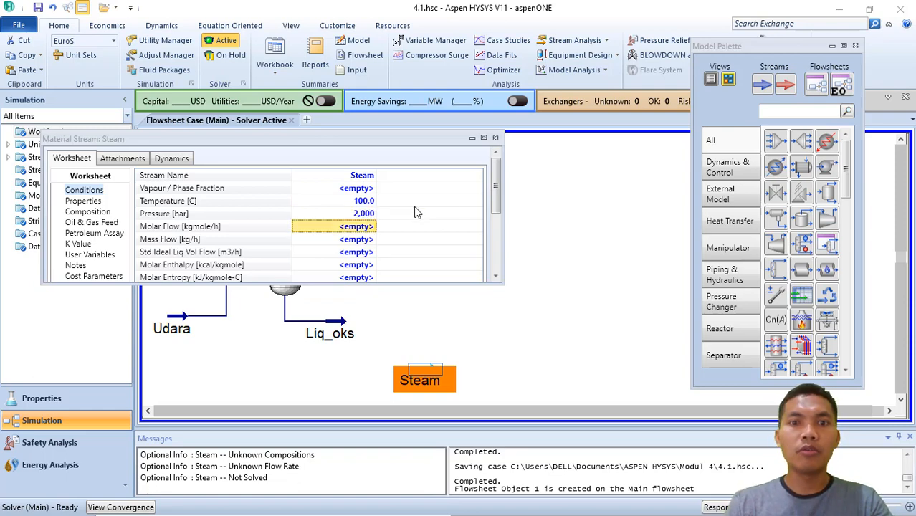
pyautogui.write('100')
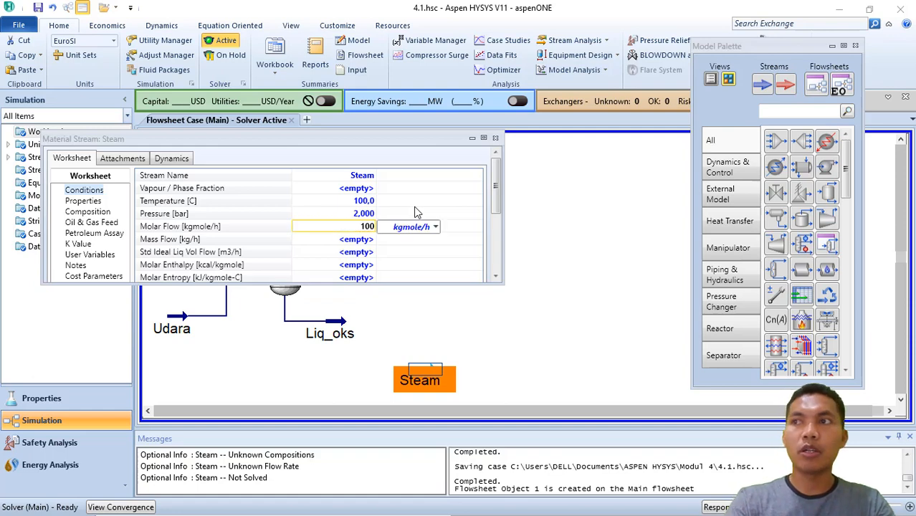
pyautogui.press('Return')
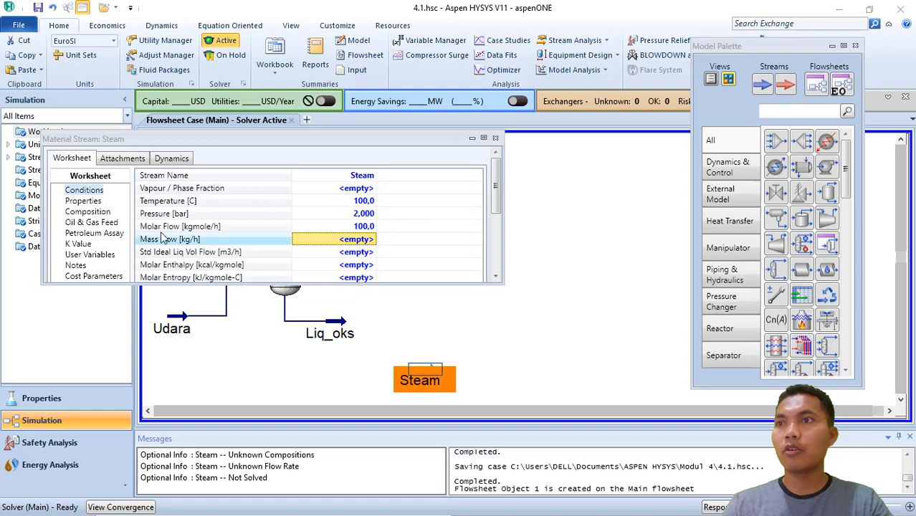
# Step: Define the Steam stream's composition with an H2O mole fraction of 1 and close the stream window
pyautogui.click(99, 215)
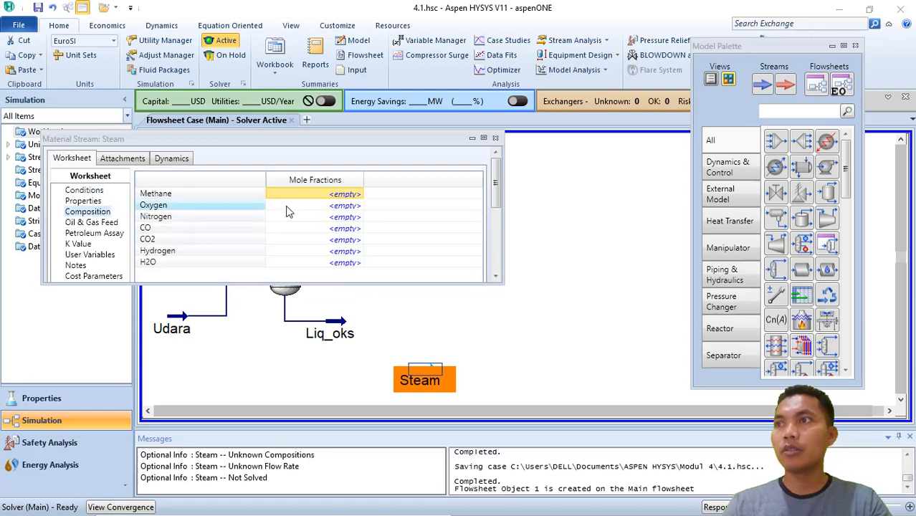
pyautogui.click(347, 264)
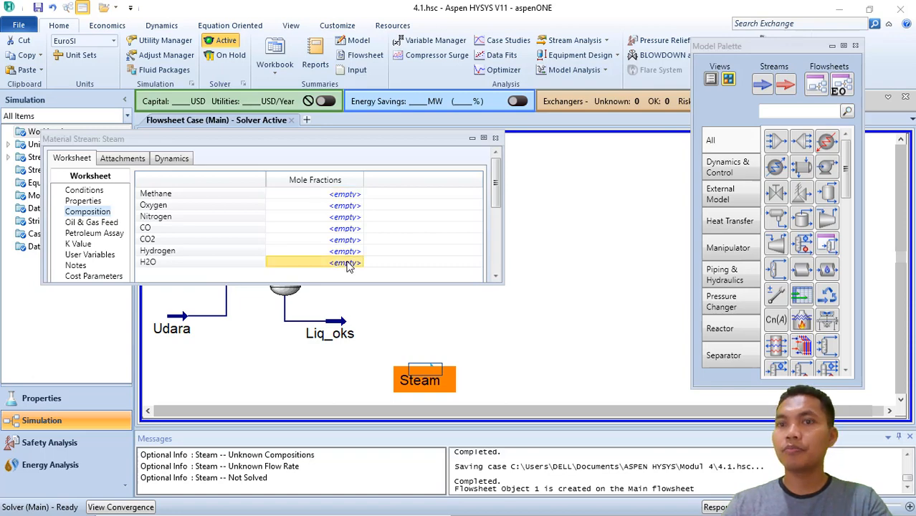
pyautogui.write('1')
pyautogui.press('Return')
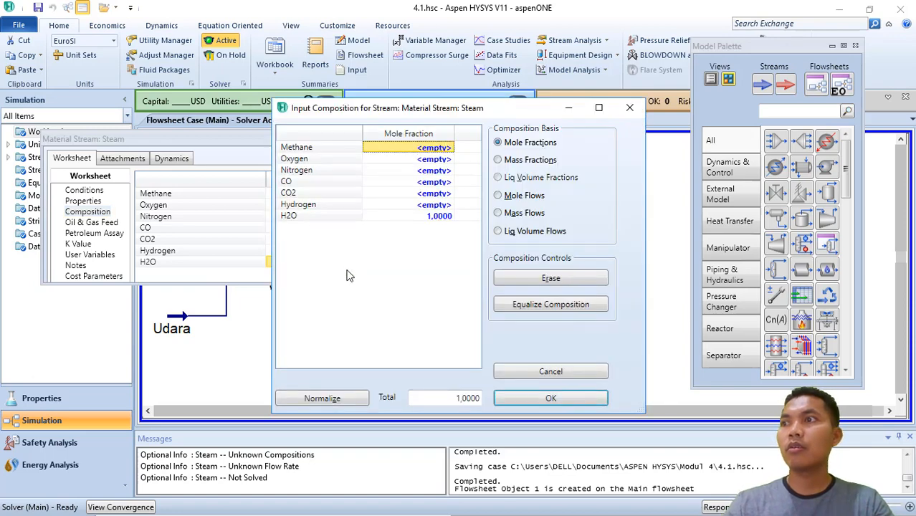
pyautogui.click(509, 399)
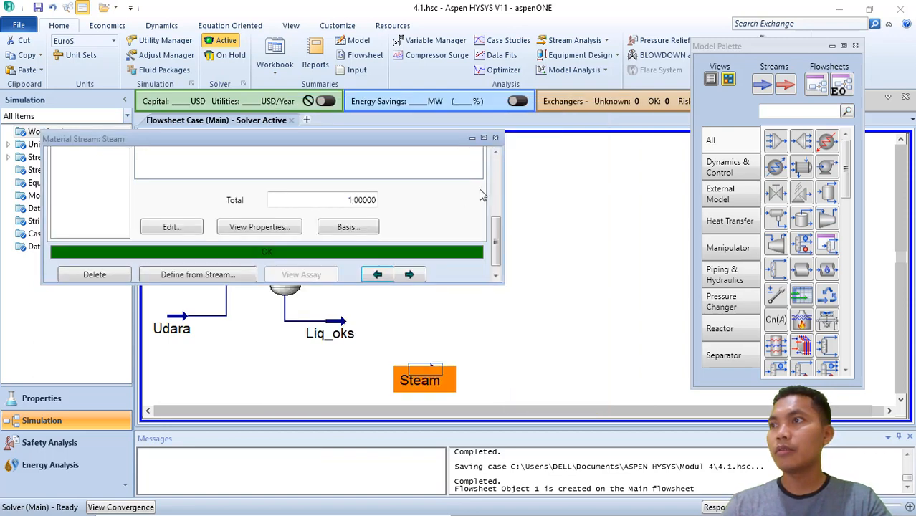
pyautogui.moveTo(497, 232); pyautogui.dragTo(500, 147)
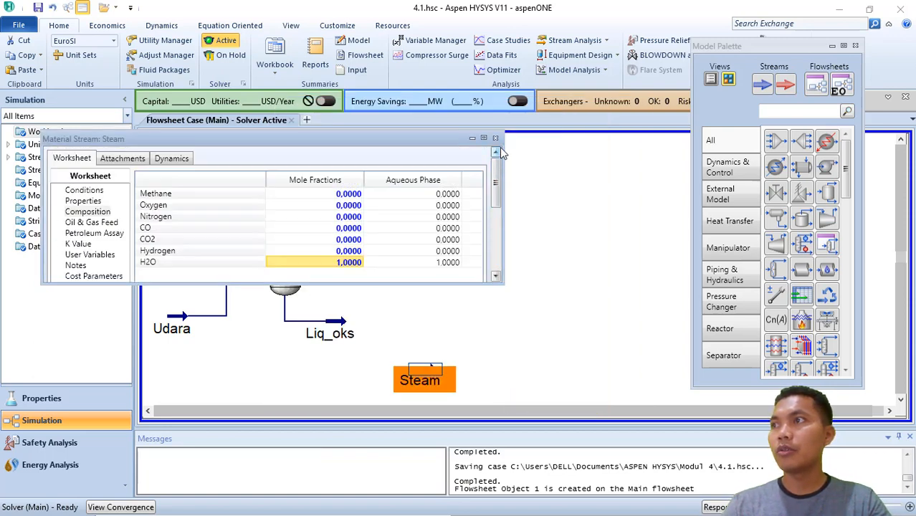
pyautogui.click(498, 138)
pyautogui.click(484, 327)
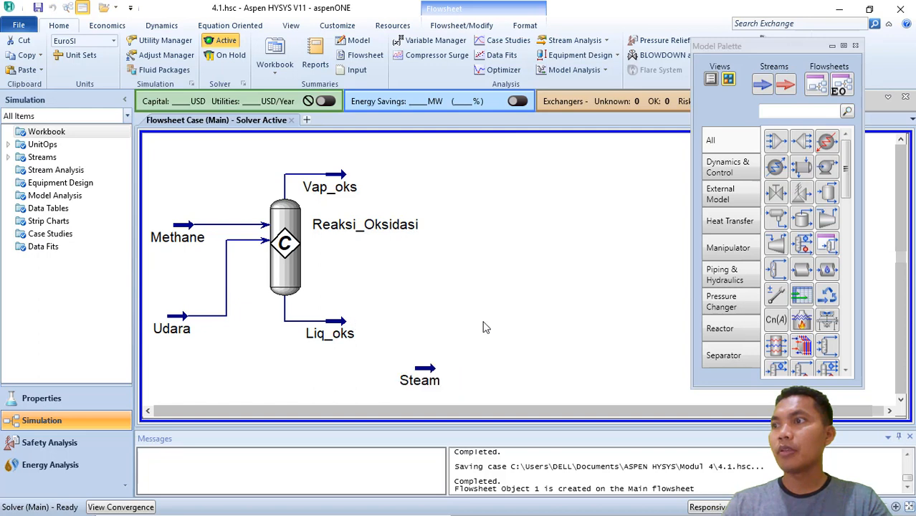
# Step: Shift the Steam stream slightly to the left on the flowsheet
pyautogui.moveTo(428, 380)
pyautogui.mouseDown()
pyautogui.moveTo(363, 388)
pyautogui.moveTo(423, 384)
pyautogui.mouseUp()
pyautogui.click(406, 382)
pyautogui.click(379, 311)
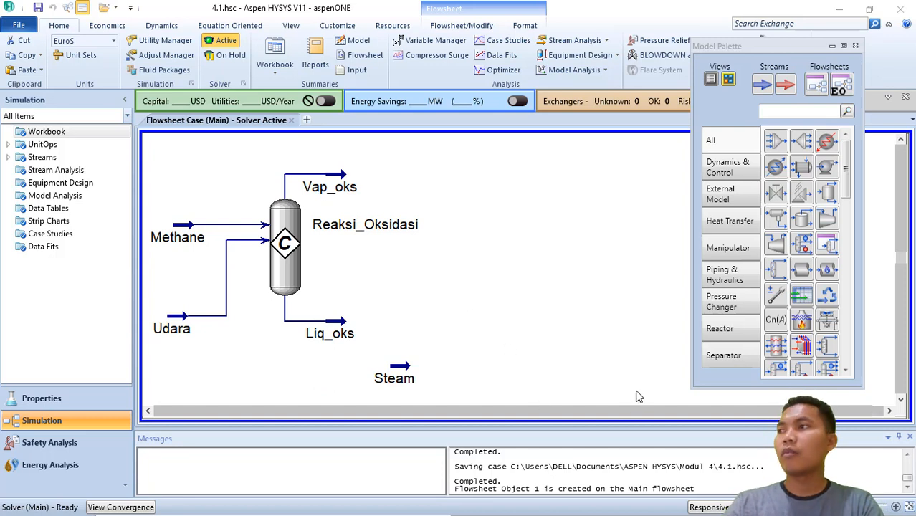
# Step: Add an equilibrium reactor to the right of Reaksi_Oksidasi, above and right of the Steam stream
pyautogui.click(720, 329)
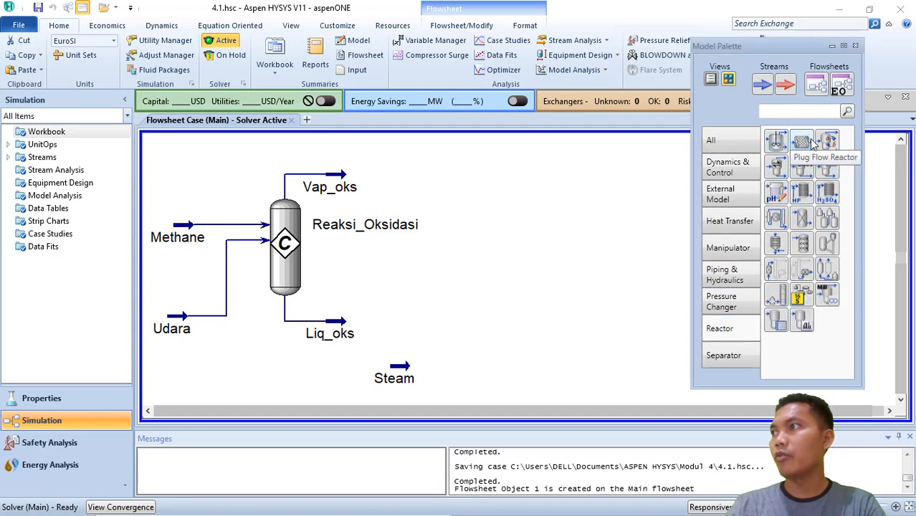
pyautogui.click(775, 168)
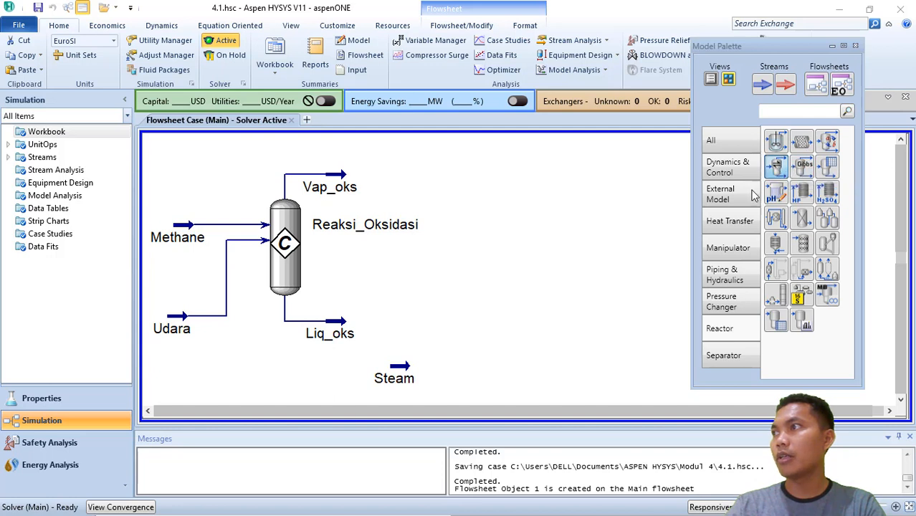
pyautogui.click(449, 307)
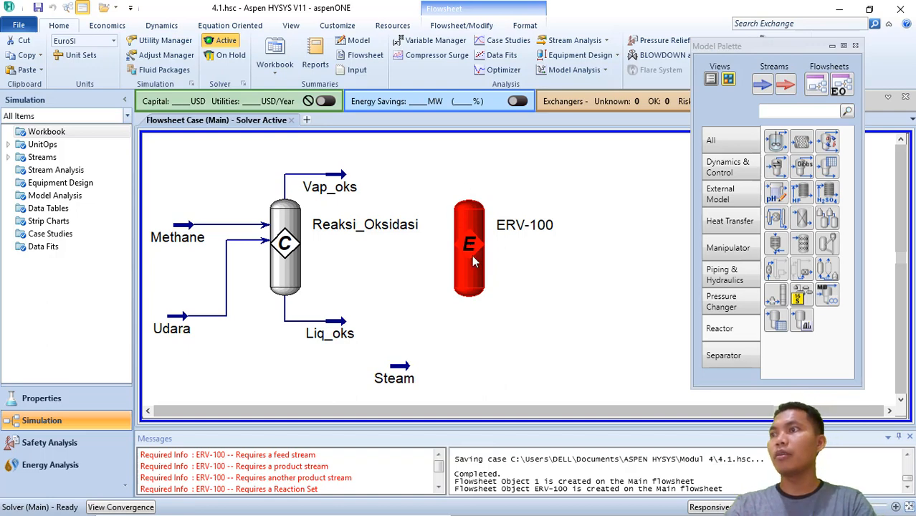
pyautogui.moveTo(471, 253); pyautogui.dragTo(461, 262)
pyautogui.click(588, 183)
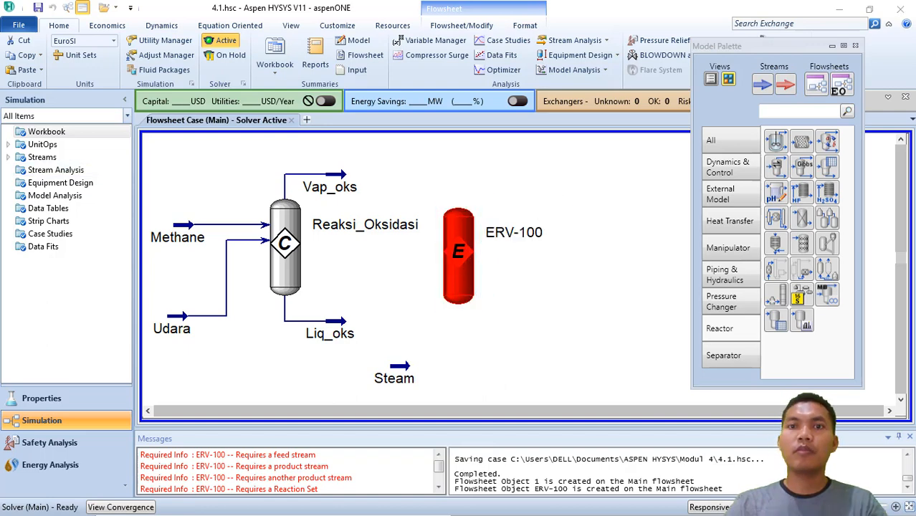
# Step: Rename the equilibrium reactor ERV-100 as Reaktor WGS
pyautogui.doubleClick(457, 257)
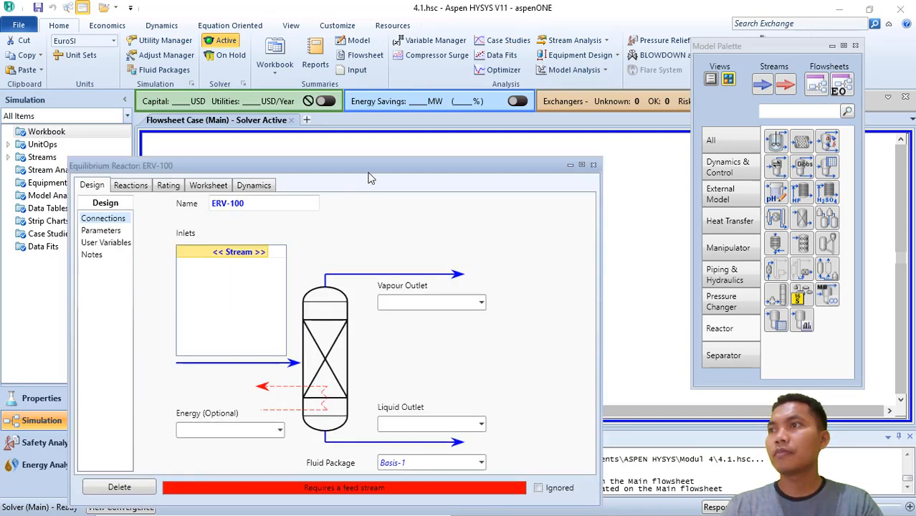
pyautogui.moveTo(370, 178); pyautogui.dragTo(536, 49)
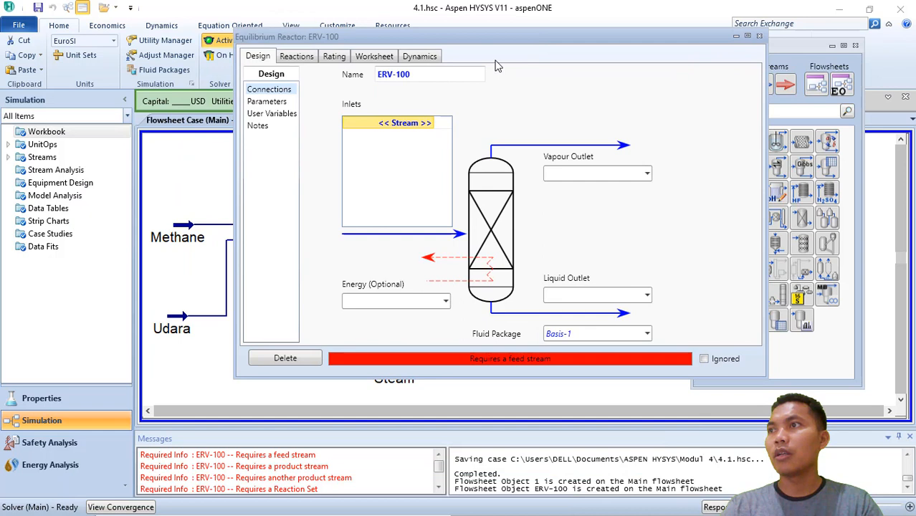
pyautogui.click(441, 78)
pyautogui.press('BackSpace')
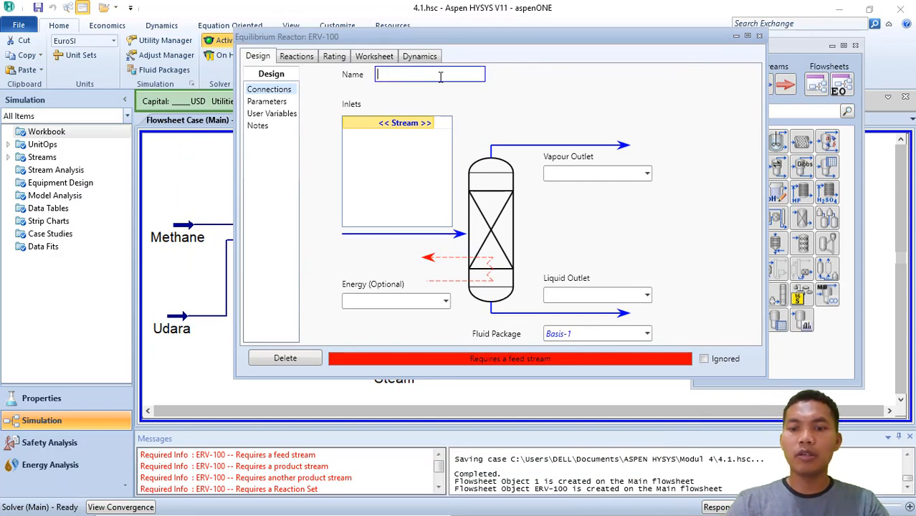
pyautogui.write('Reaktor')
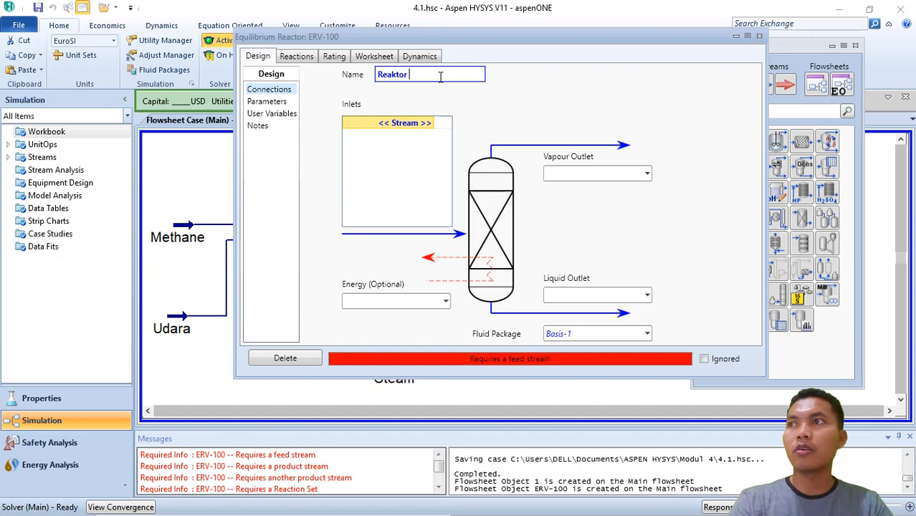
pyautogui.write(' WGS')
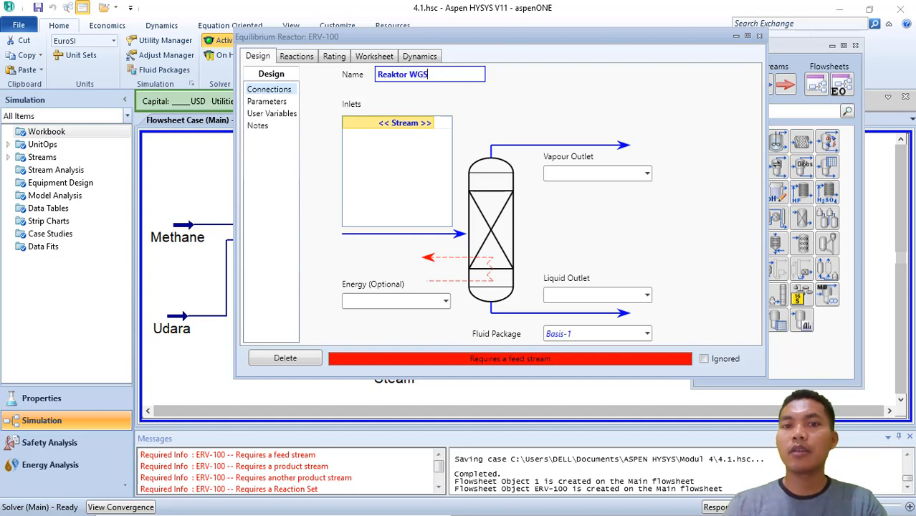
# Step: Connect the Vap_oks and Steam streams as inlets of the equilibrium reactor Reaktor WGS
pyautogui.click(426, 143)
pyautogui.click(433, 124)
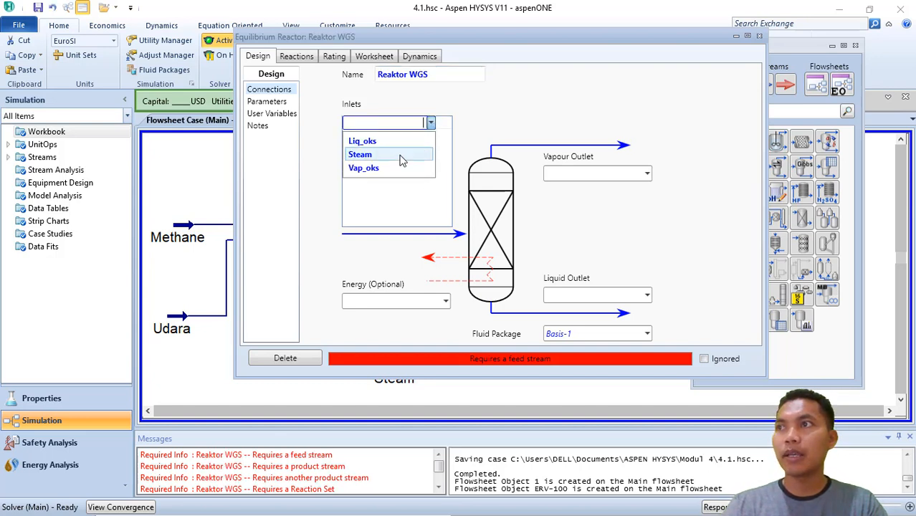
pyautogui.click(369, 168)
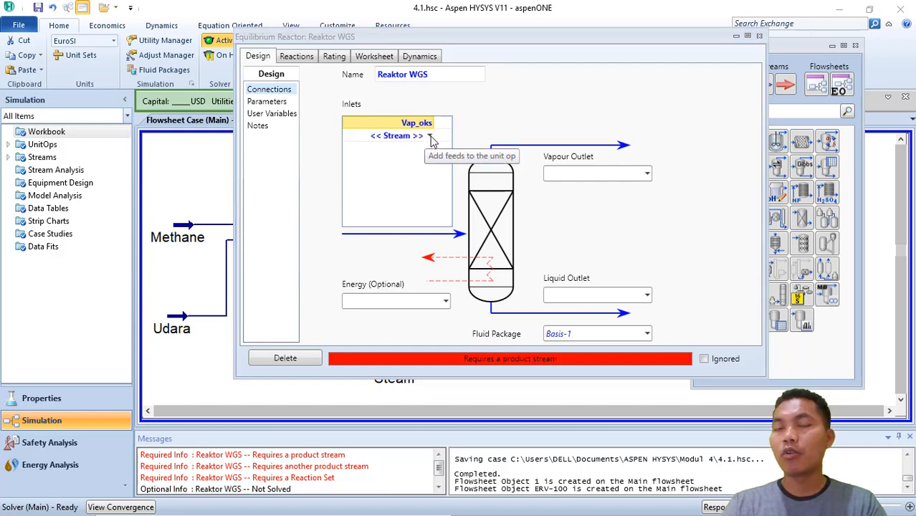
pyautogui.click(430, 137)
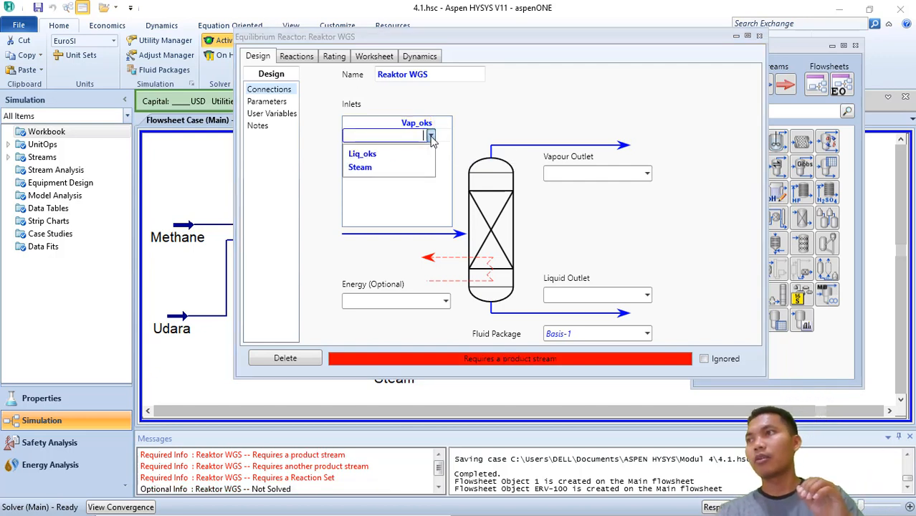
pyautogui.click(396, 164)
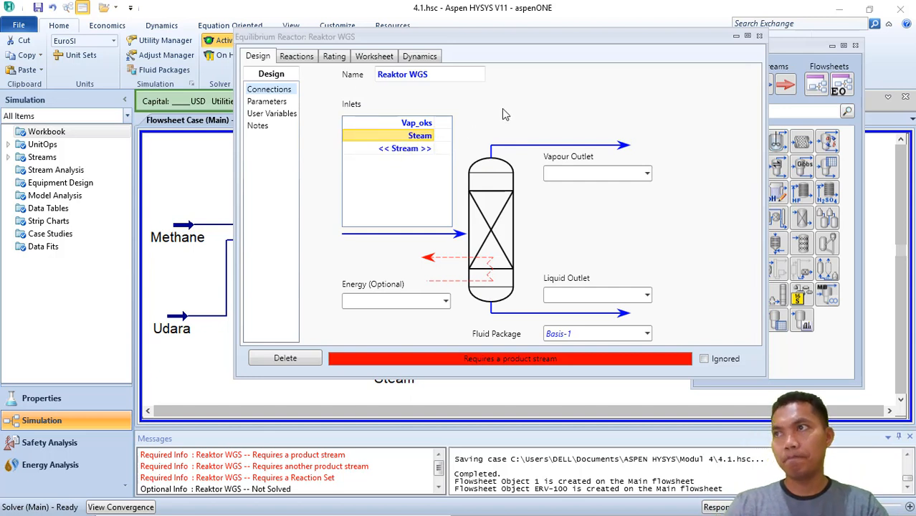
# Step: Create the reactor's outlet streams, naming the vapour outlet Vap WGS and the liquid outlet Liq WGS
pyautogui.click(627, 175)
pyautogui.write('Vap ')
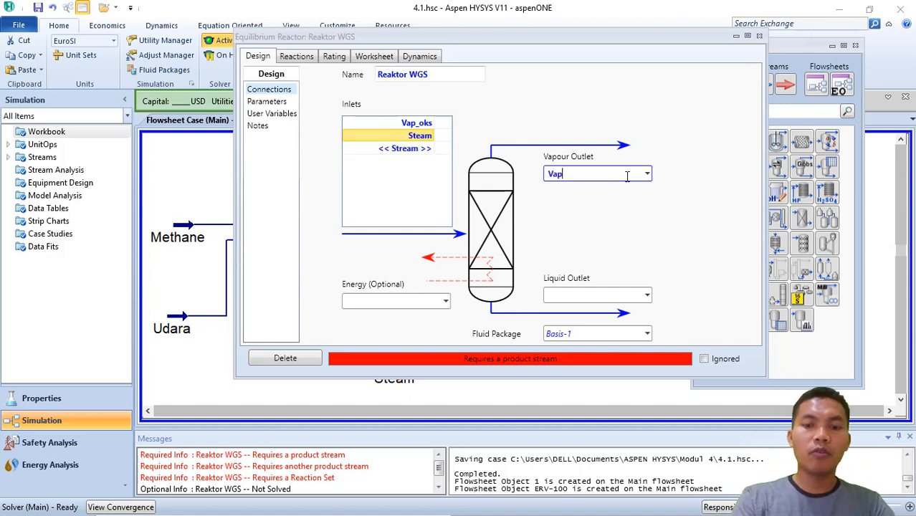
pyautogui.write('WGS')
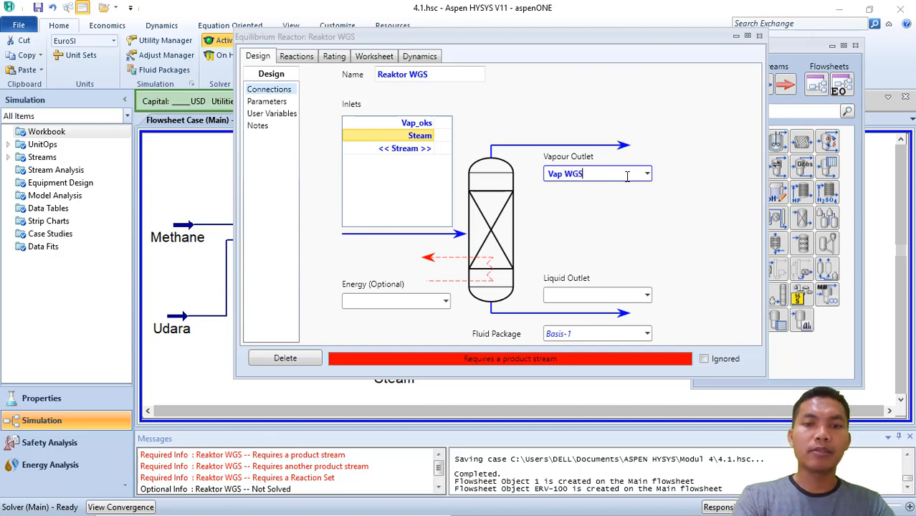
pyautogui.press('Return')
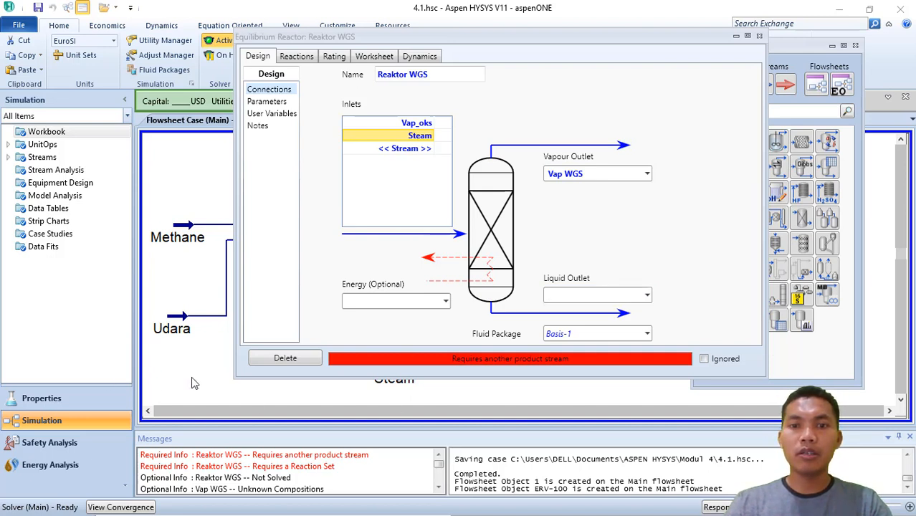
pyautogui.click(568, 294)
pyautogui.write('Liq')
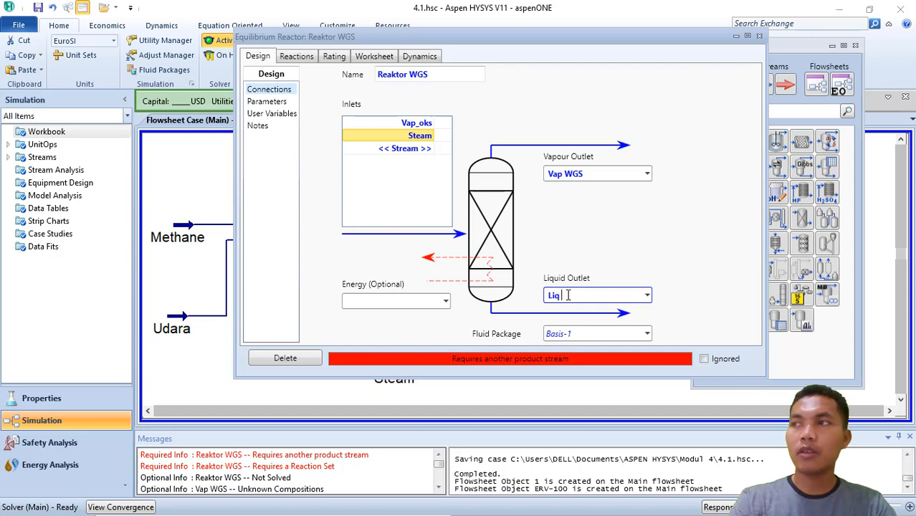
pyautogui.write(' WGS')
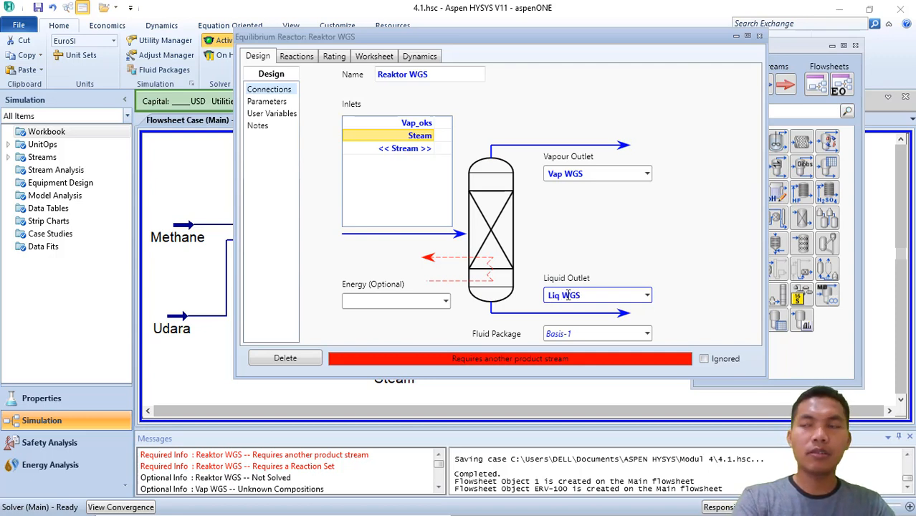
pyautogui.press('Return')
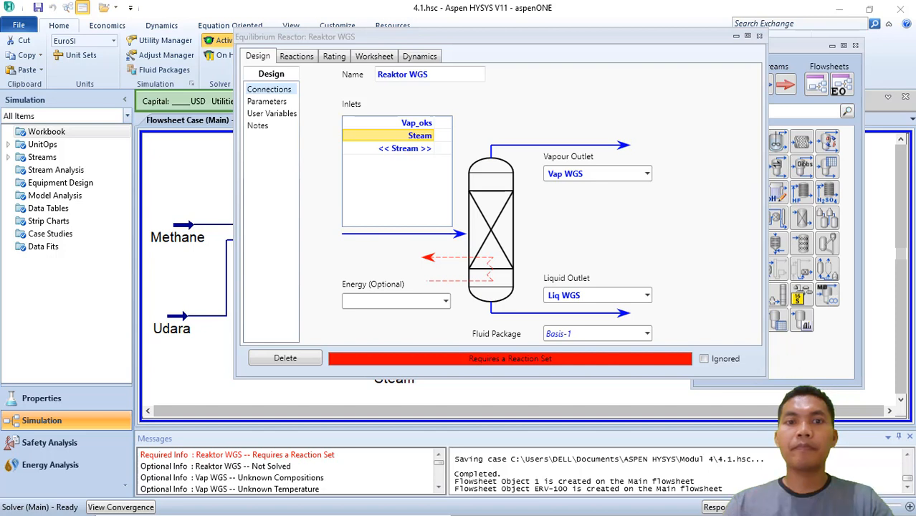
# Step: Assign the reaction set Reaksi WGS to the reactor and select reaction Rxn-3
pyautogui.click(303, 60)
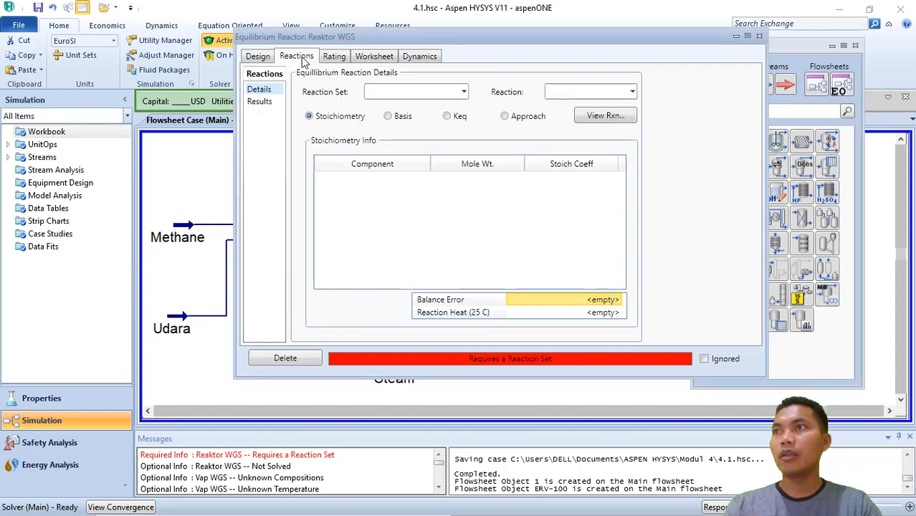
pyautogui.click(464, 93)
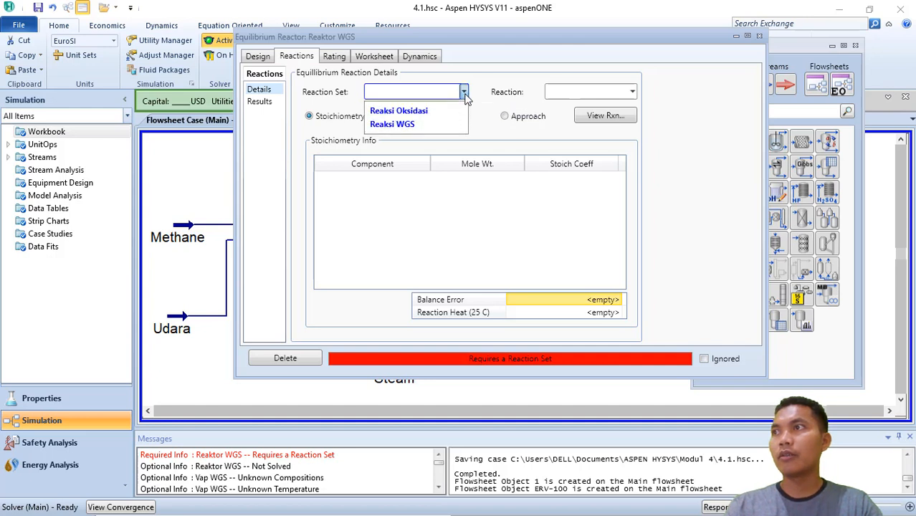
pyautogui.click(413, 125)
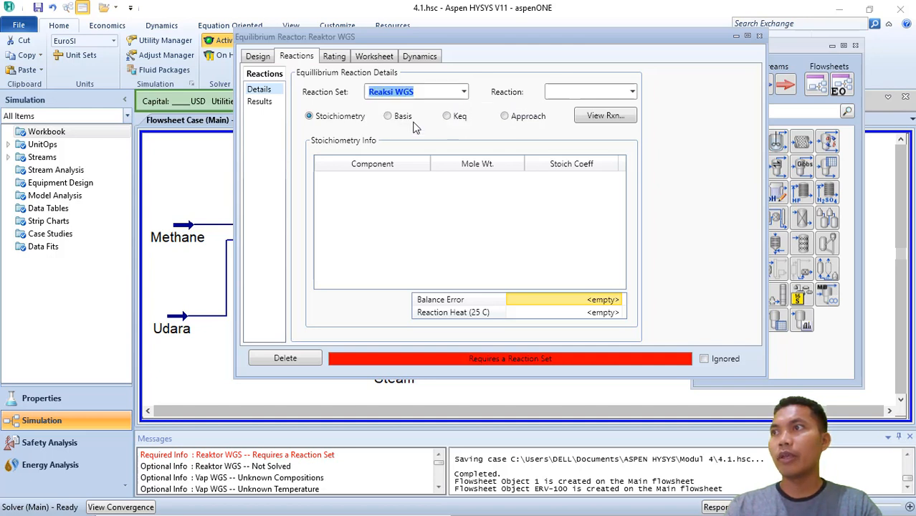
pyautogui.click(633, 92)
pyautogui.click(594, 110)
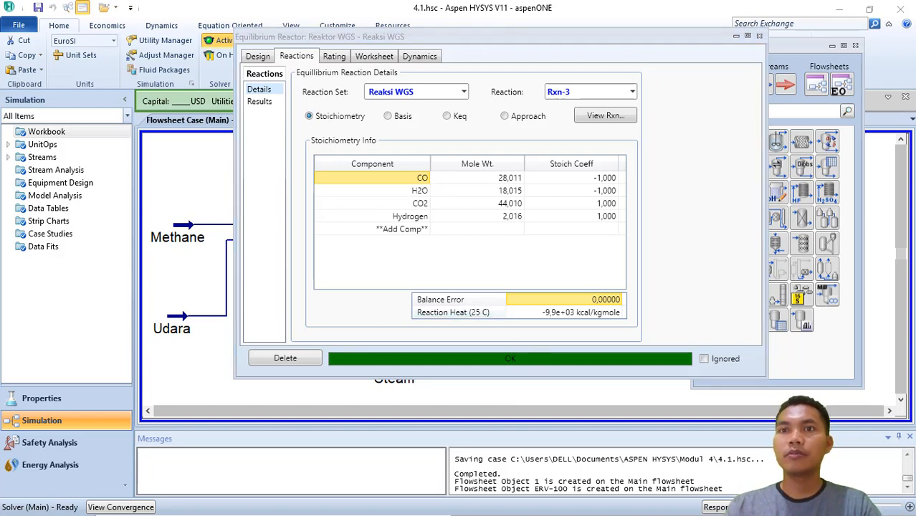
# Step: Review the conditions and compositions of Reaktor WGS's inlet and outlet streams, and close the reactor window
pyautogui.moveTo(560, 36); pyautogui.dragTo(572, 33)
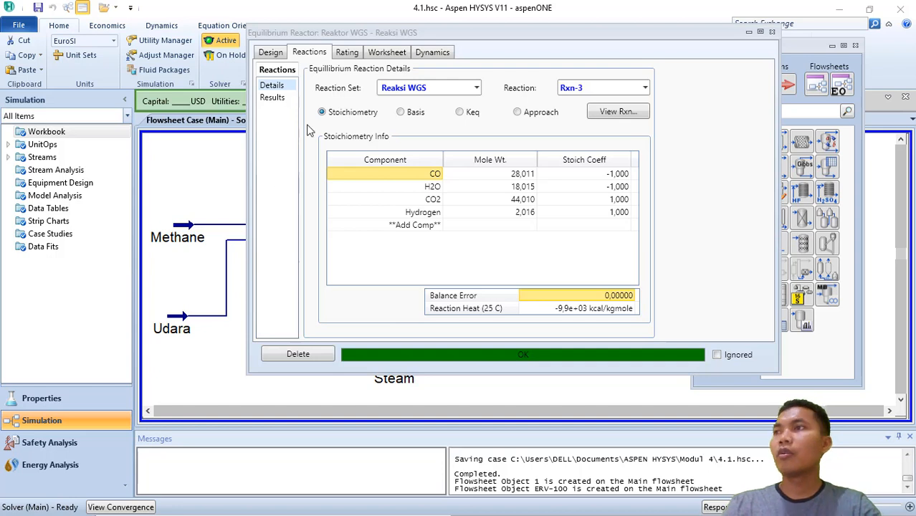
pyautogui.click(388, 54)
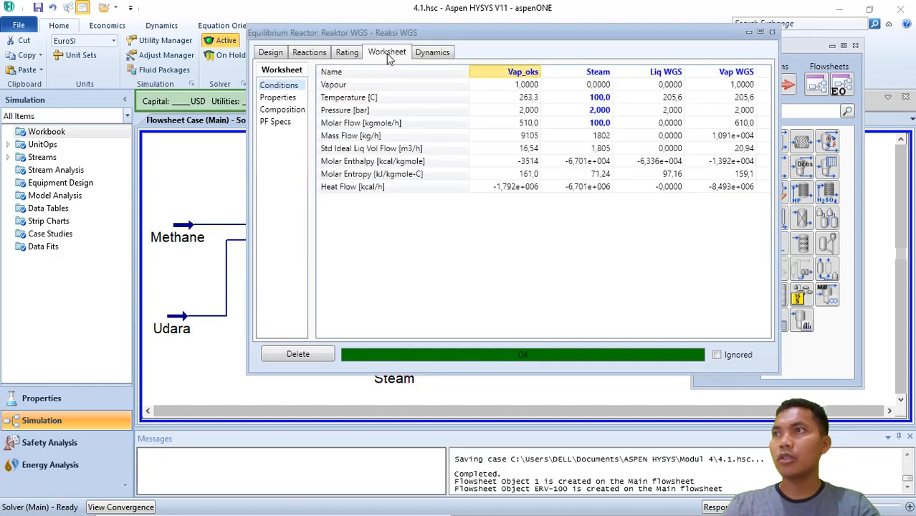
pyautogui.click(280, 111)
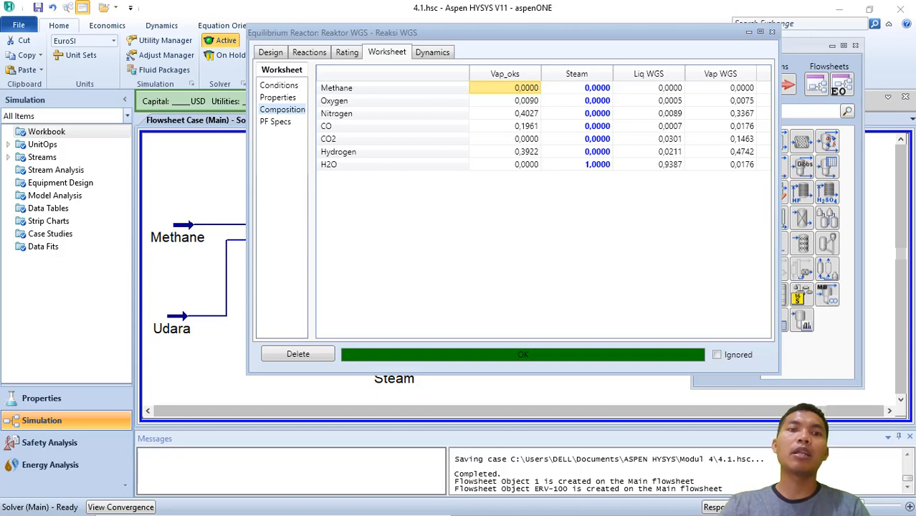
pyautogui.click(772, 31)
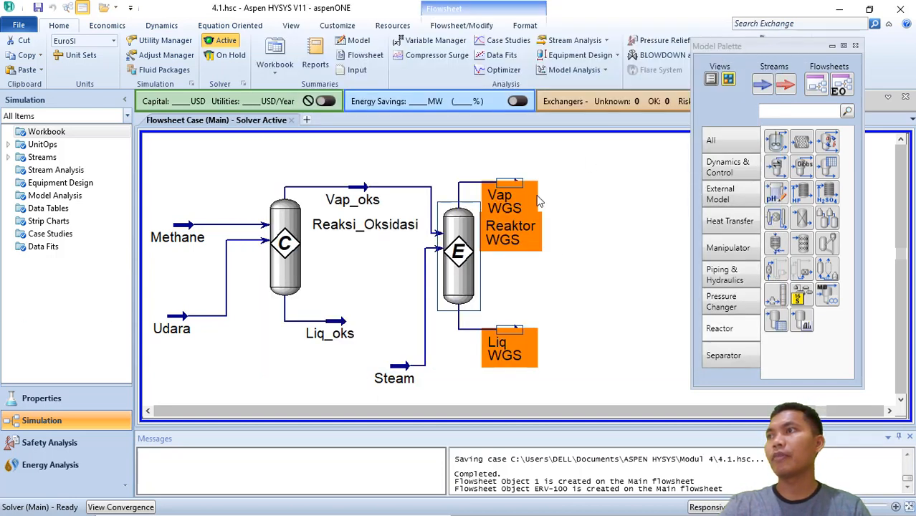
# Step: Move Reaktor WGS slightly up and to the right on the flowsheet, and save the case
pyautogui.click(671, 202)
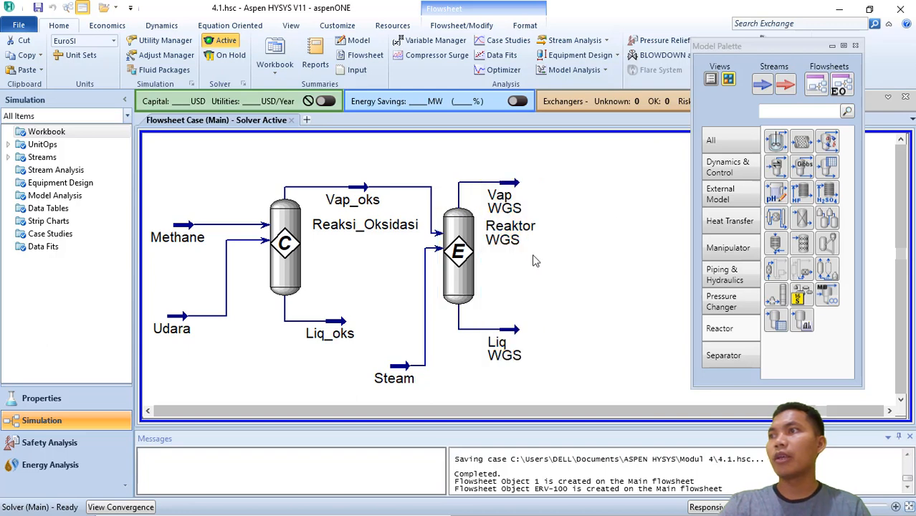
pyautogui.click(467, 258)
pyautogui.moveTo(467, 258); pyautogui.dragTo(488, 201)
pyautogui.click(586, 229)
pyautogui.click(619, 259)
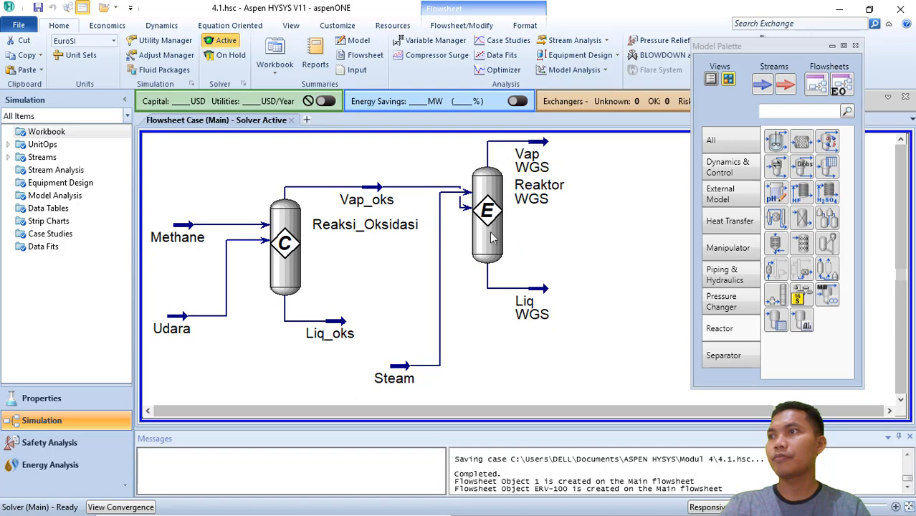
pyautogui.click(38, 8)
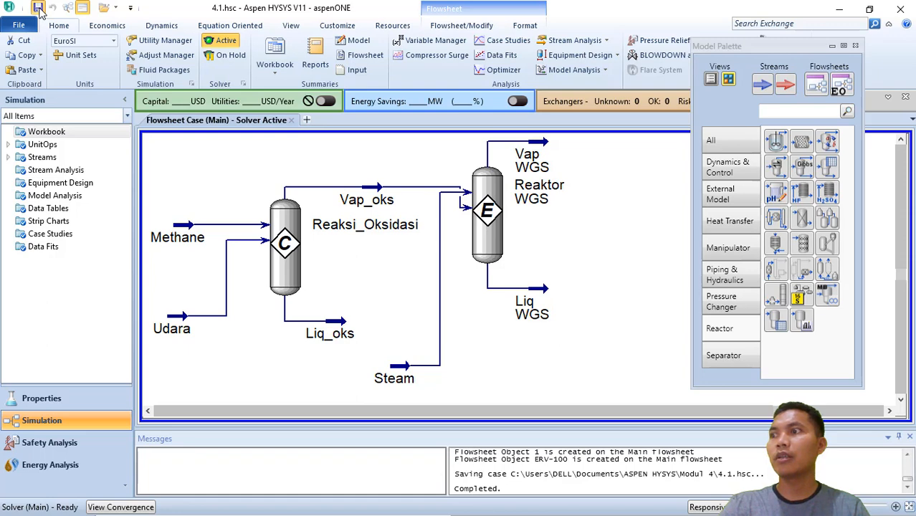
pyautogui.click(38, 8)
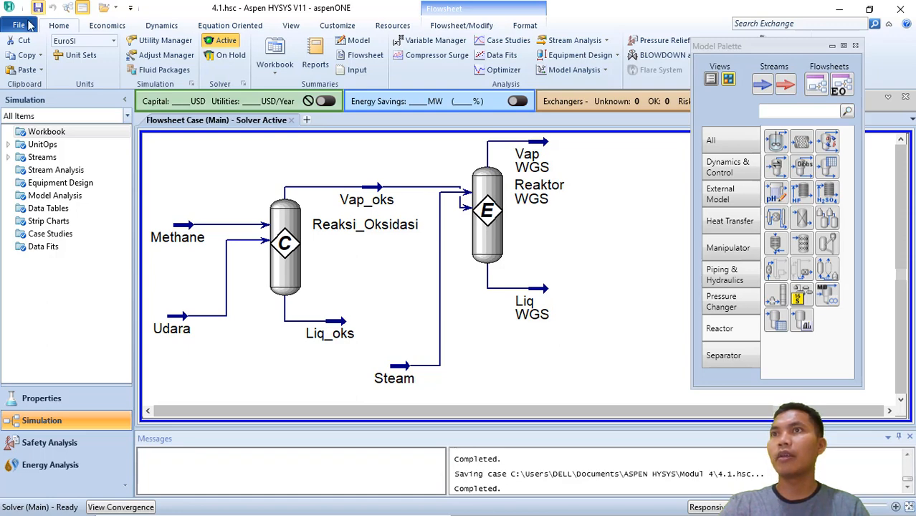